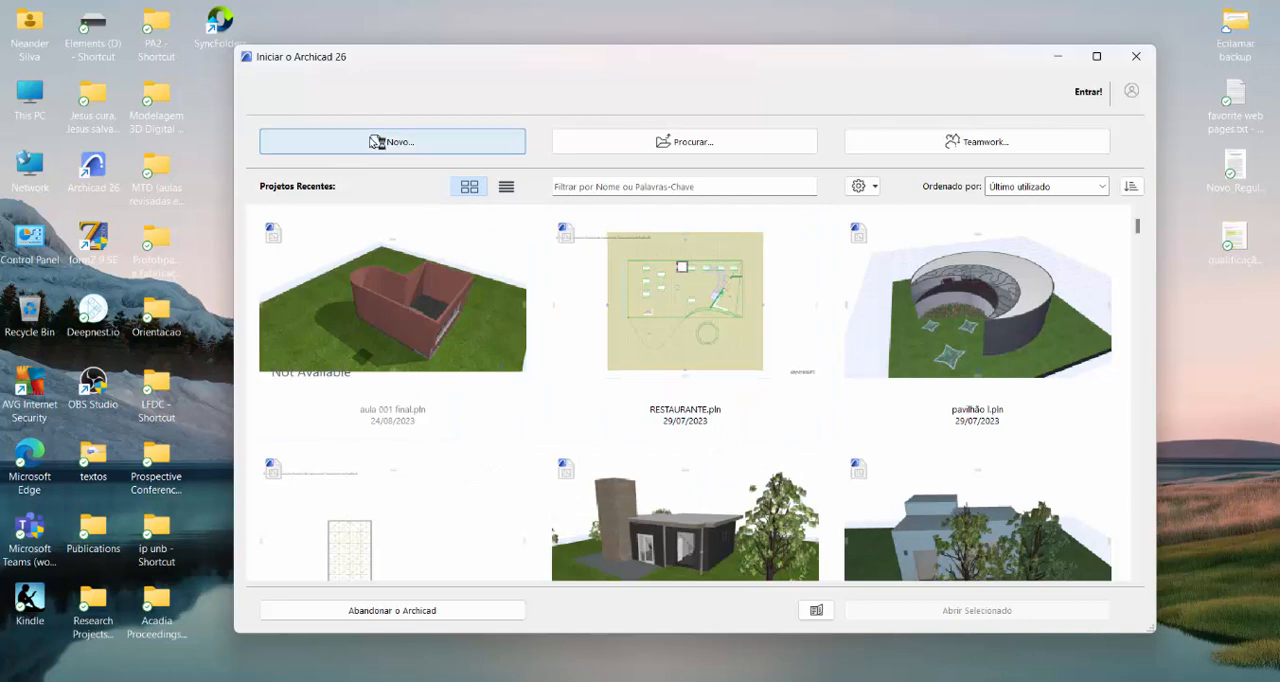
- Create a new project from AC26 Template.tpl with the Perfil Arquitetura 26 work environment profile
click(372, 141)
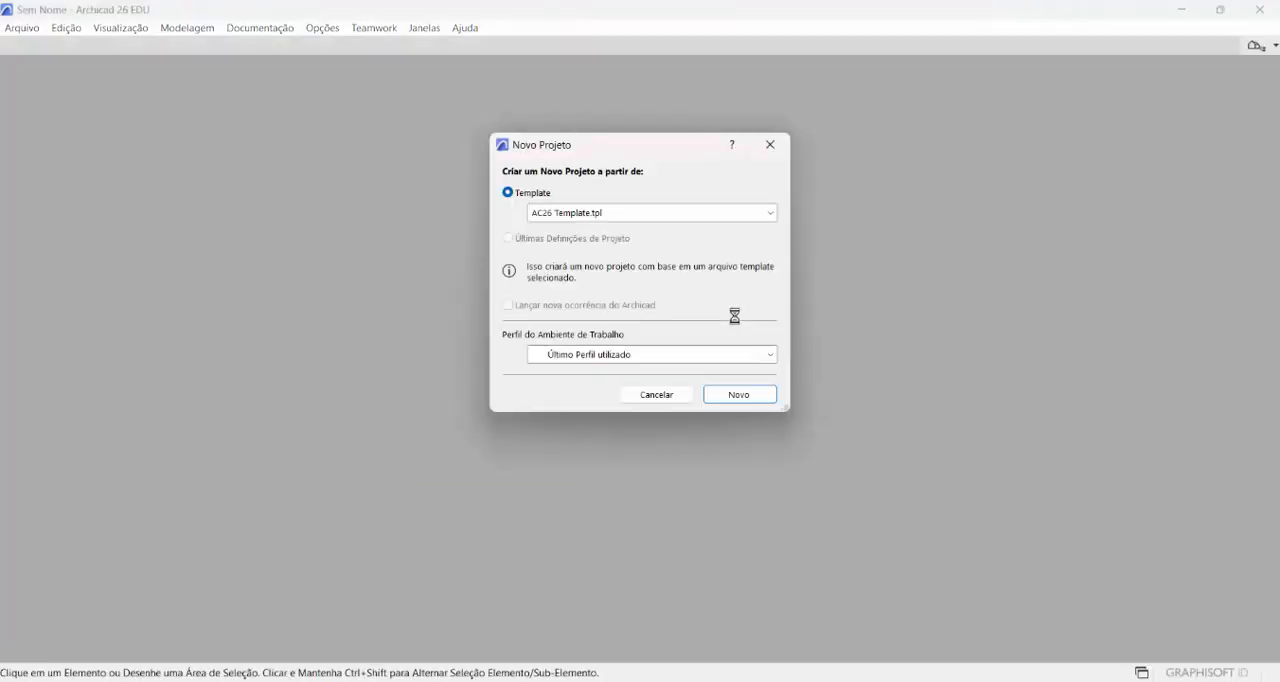
click(683, 357)
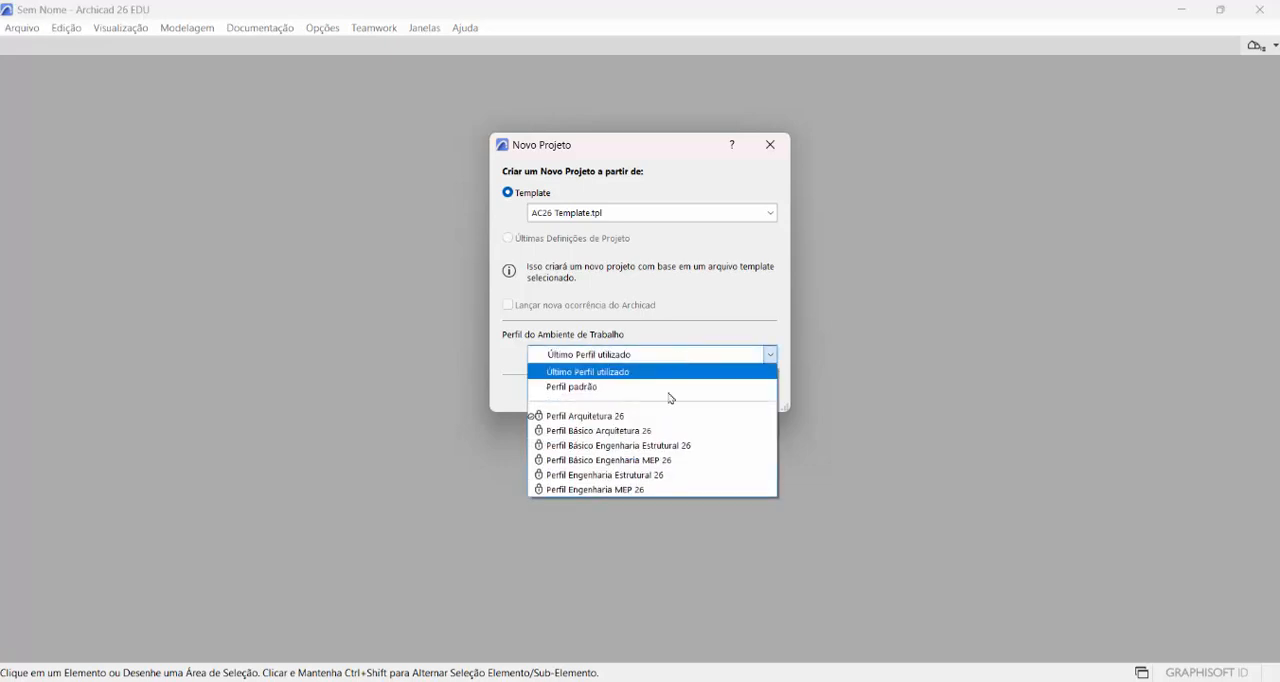
click(627, 416)
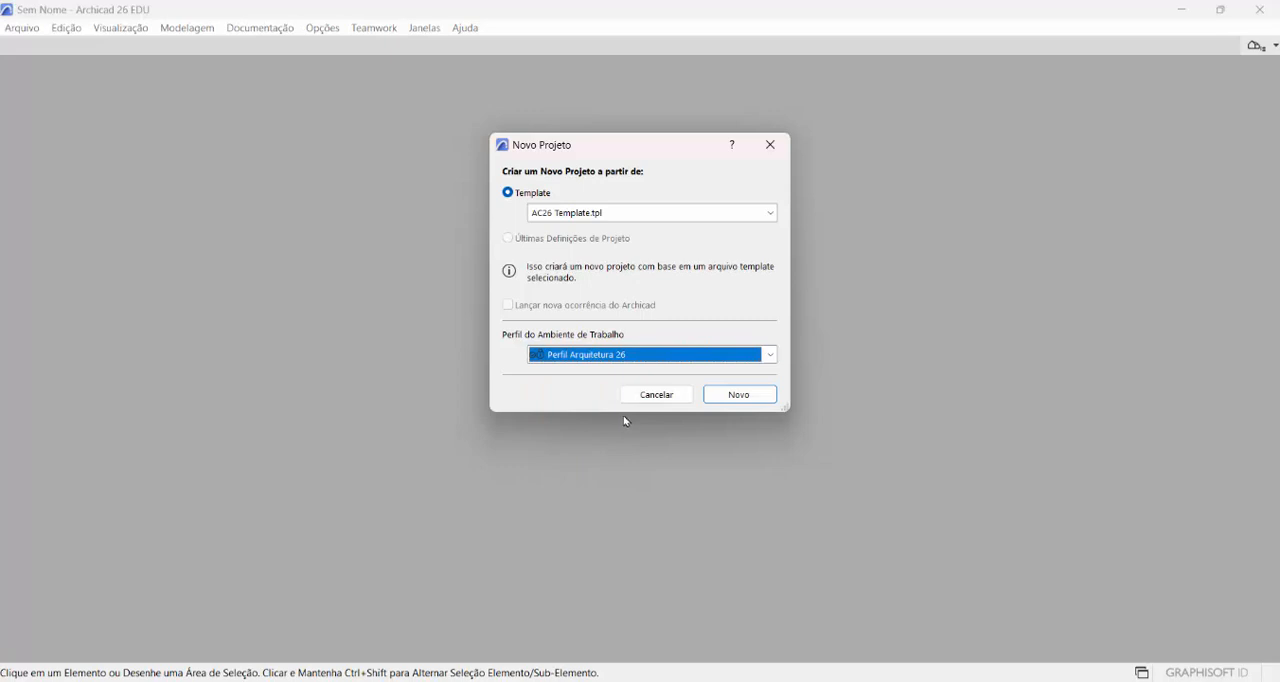
click(737, 395)
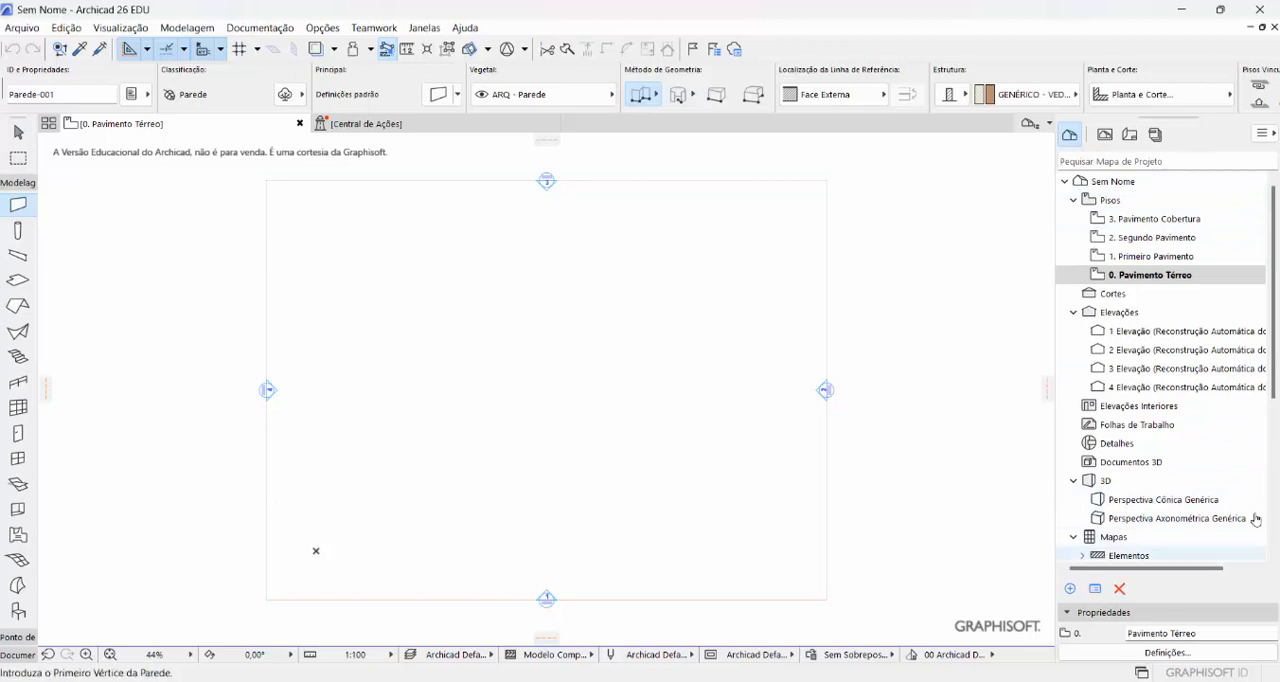
- Open the Perspectiva Cônica Genérica 3D view and look over the empty editing plane from several angles
click(1170, 505)
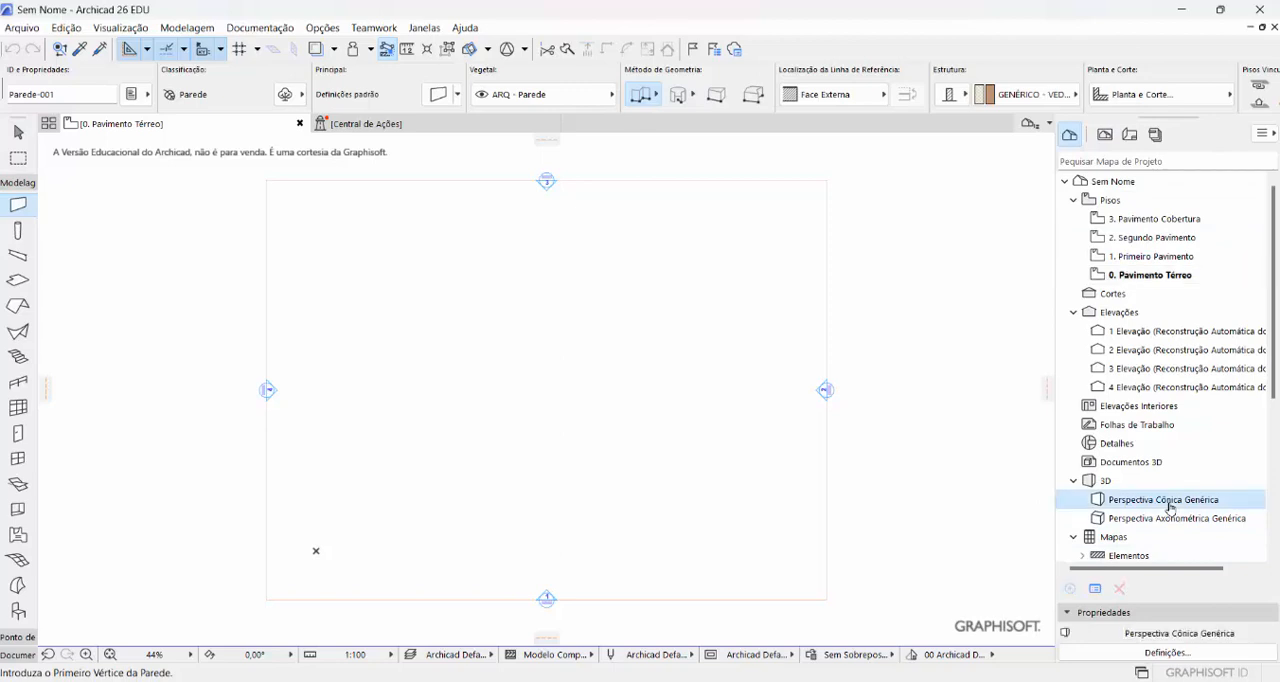
double_click(1170, 505)
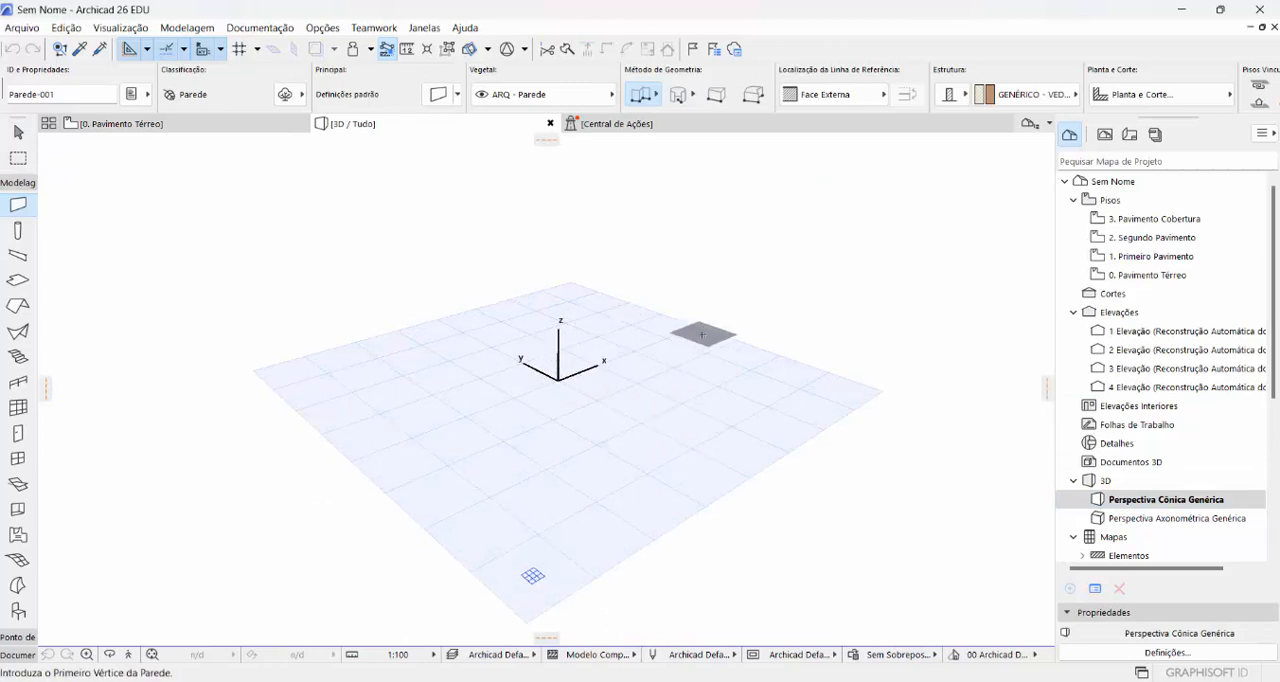
middle_drag(636, 397, 668, 405)
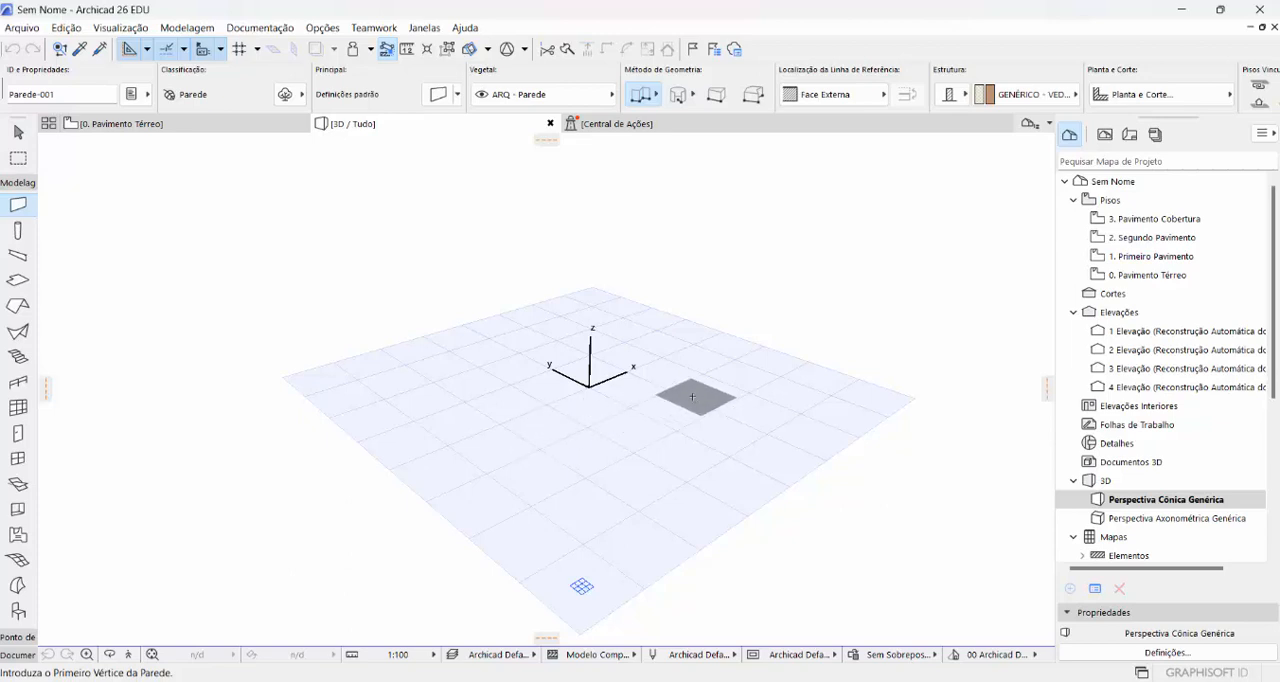
scroll(601, 342, up, 2)
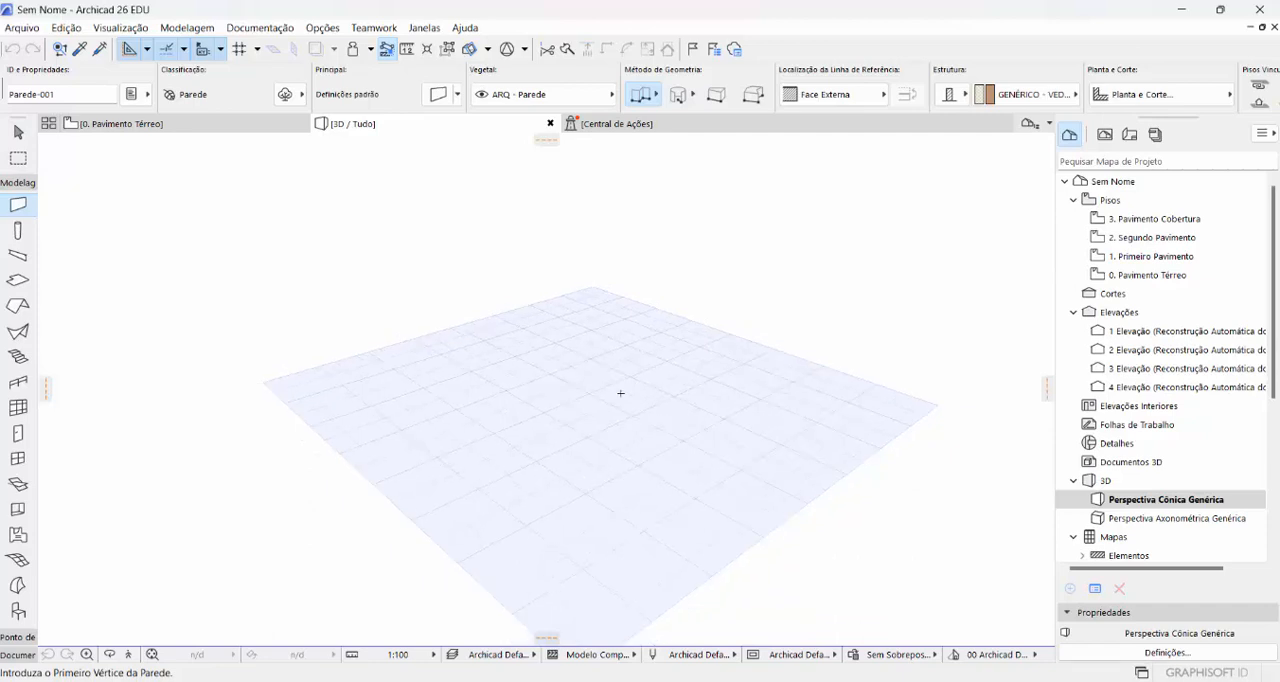
scroll(614, 388, up, 2)
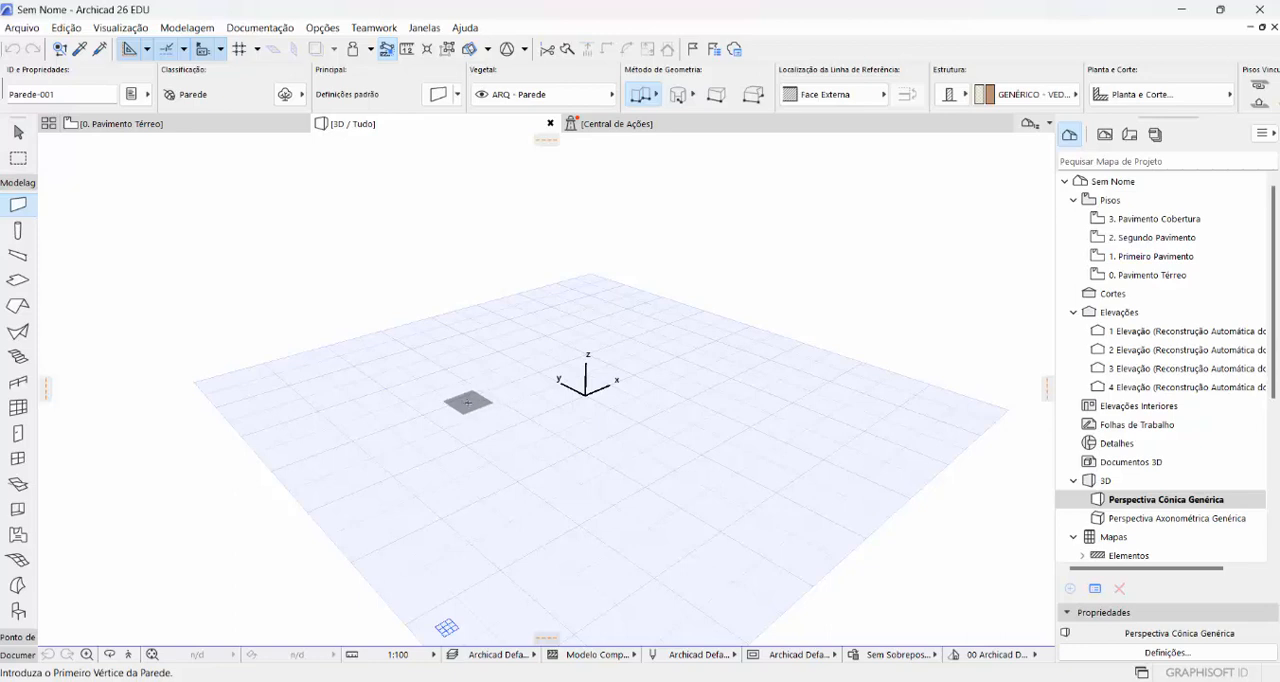
key(shift)
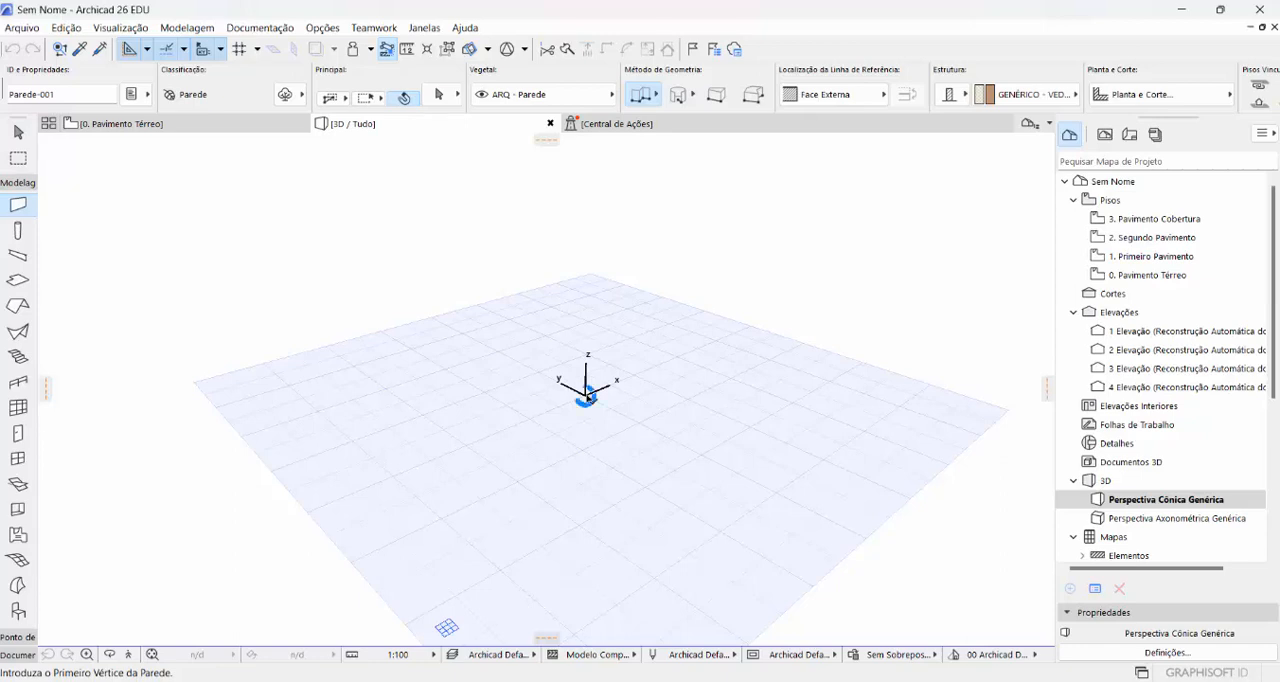
shift+middle_drag(562, 403, 414, 419)
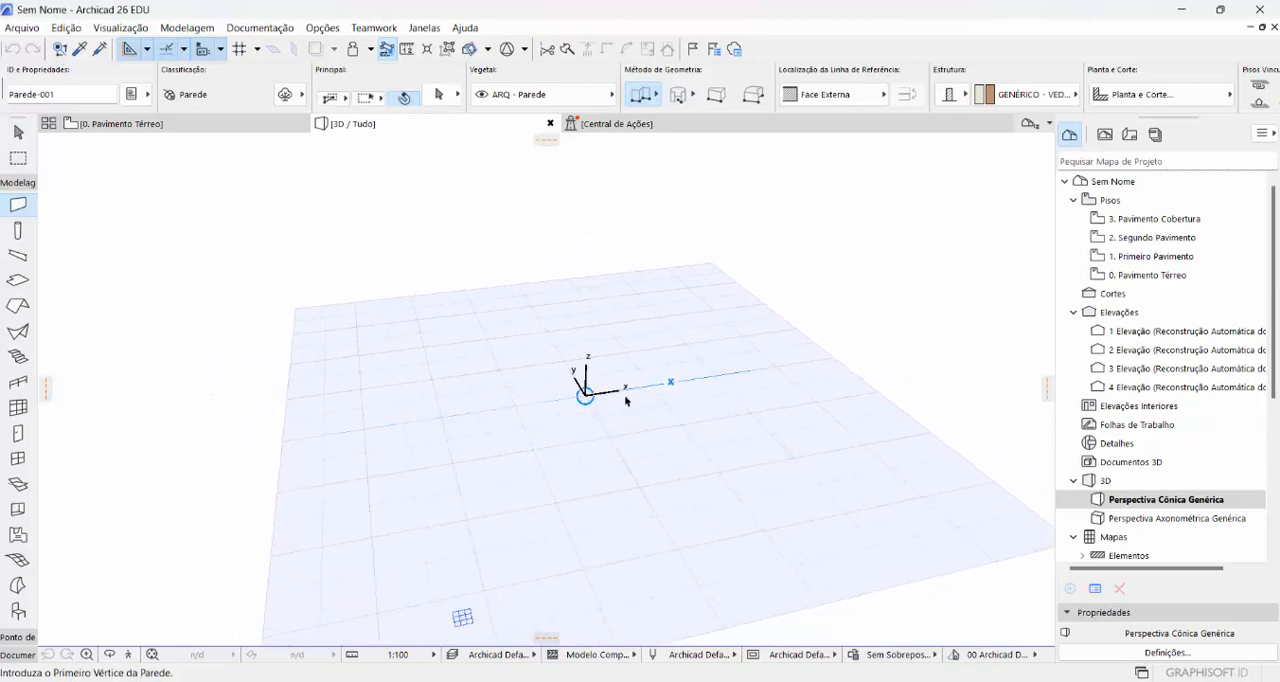
shift+middle_drag(634, 409, 271, 414)
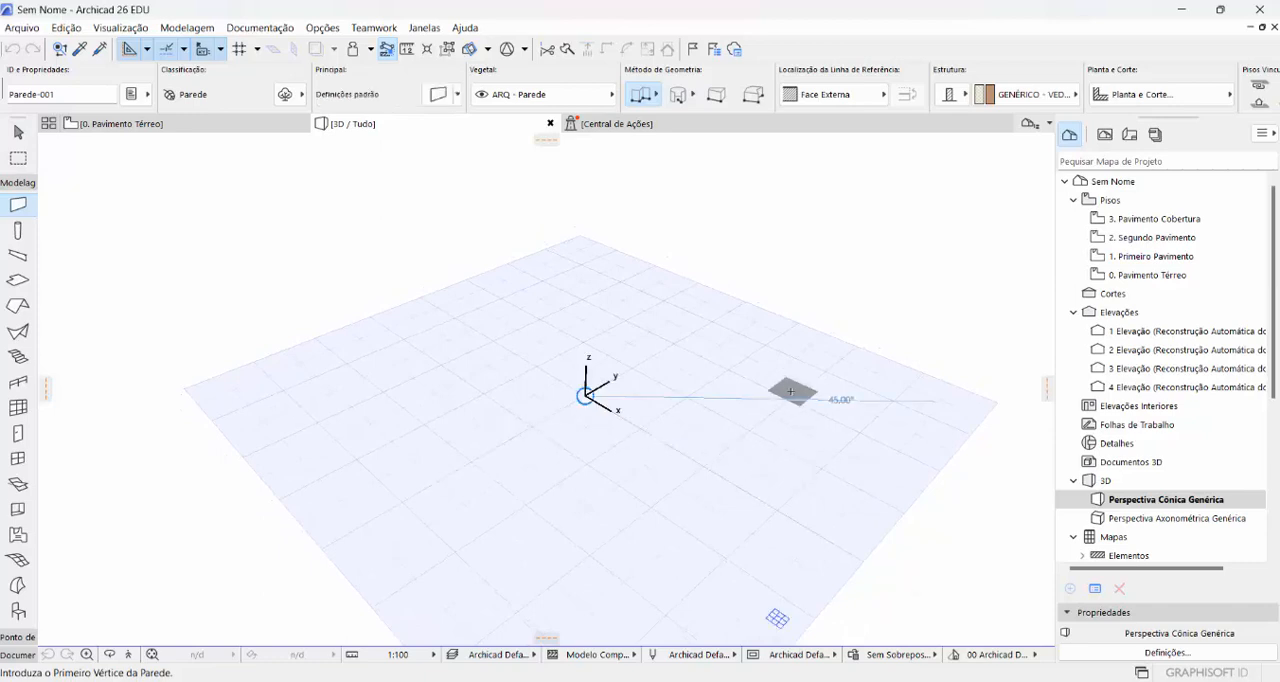
scroll(787, 392, up, 2)
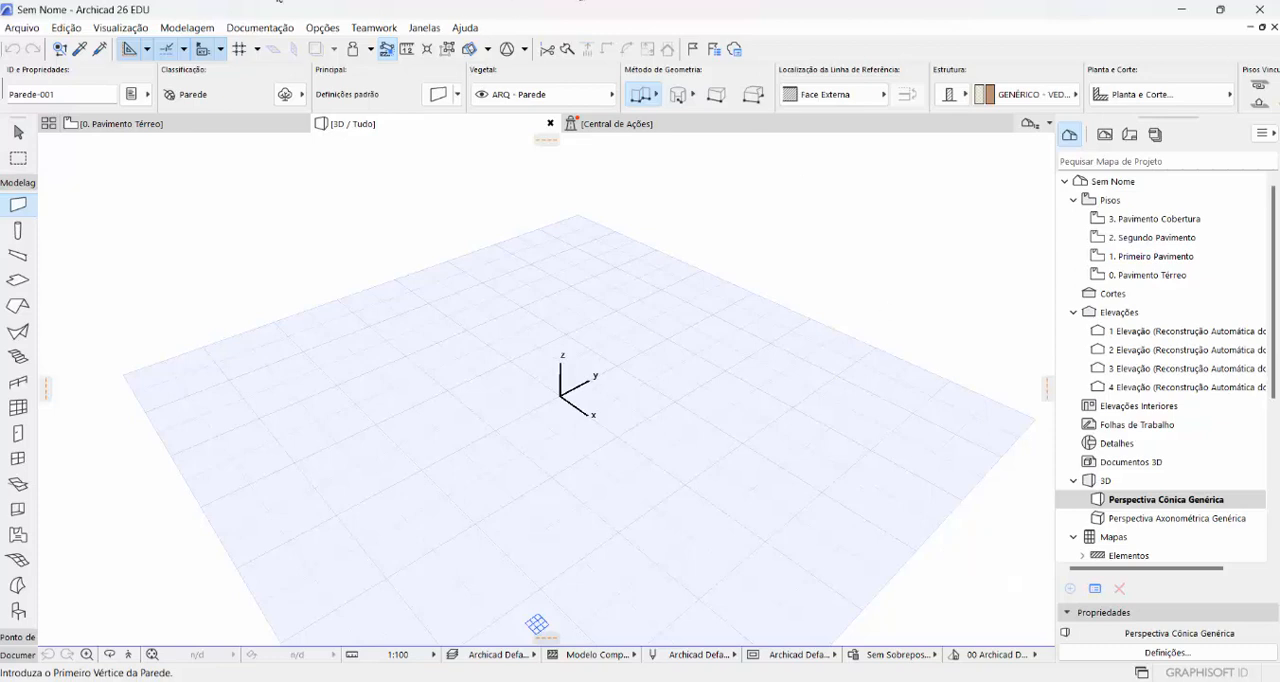
- Set the main construction grid spacing to 1,00 in both directions and enable snapping to the construction grid
click(118, 30)
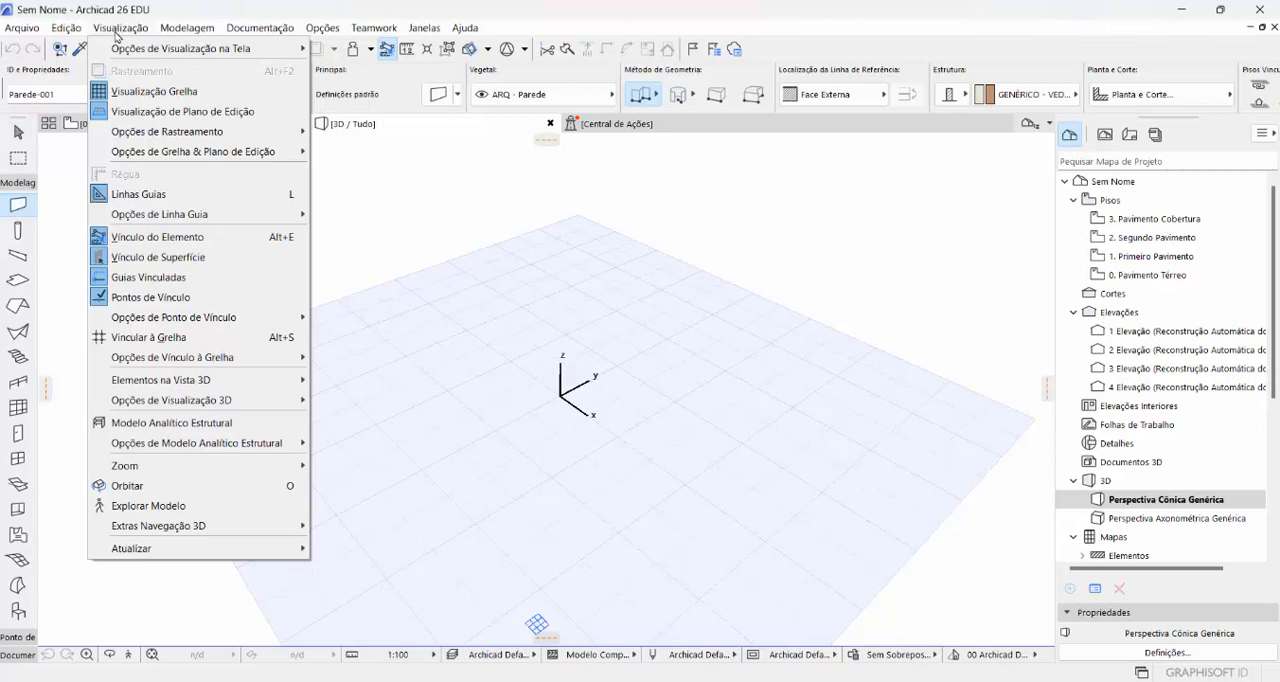
mouse_move(155, 158)
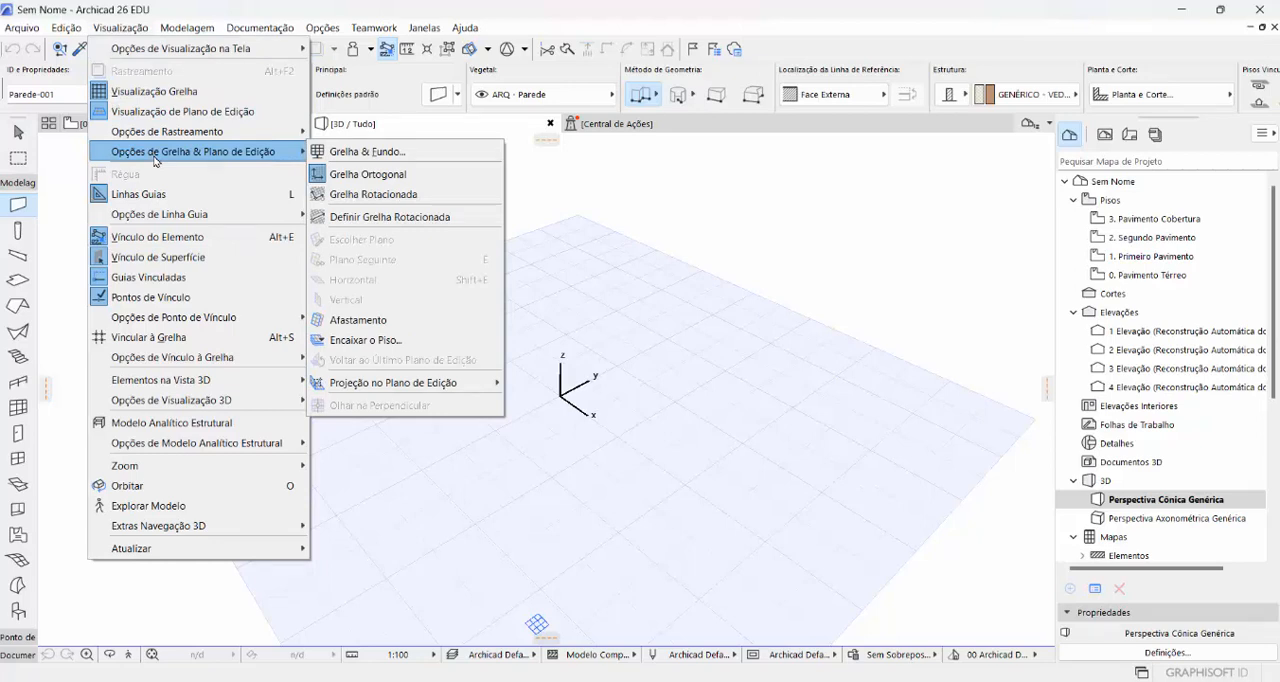
click(366, 151)
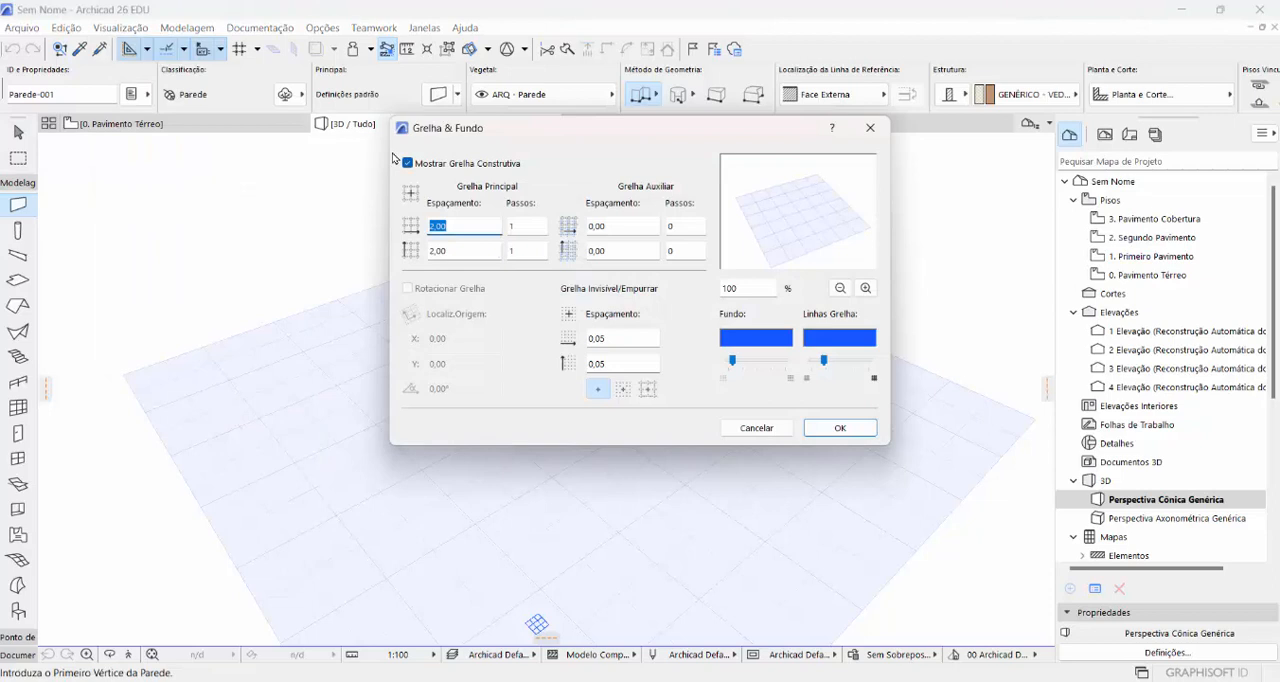
drag(560, 128, 472, 182)
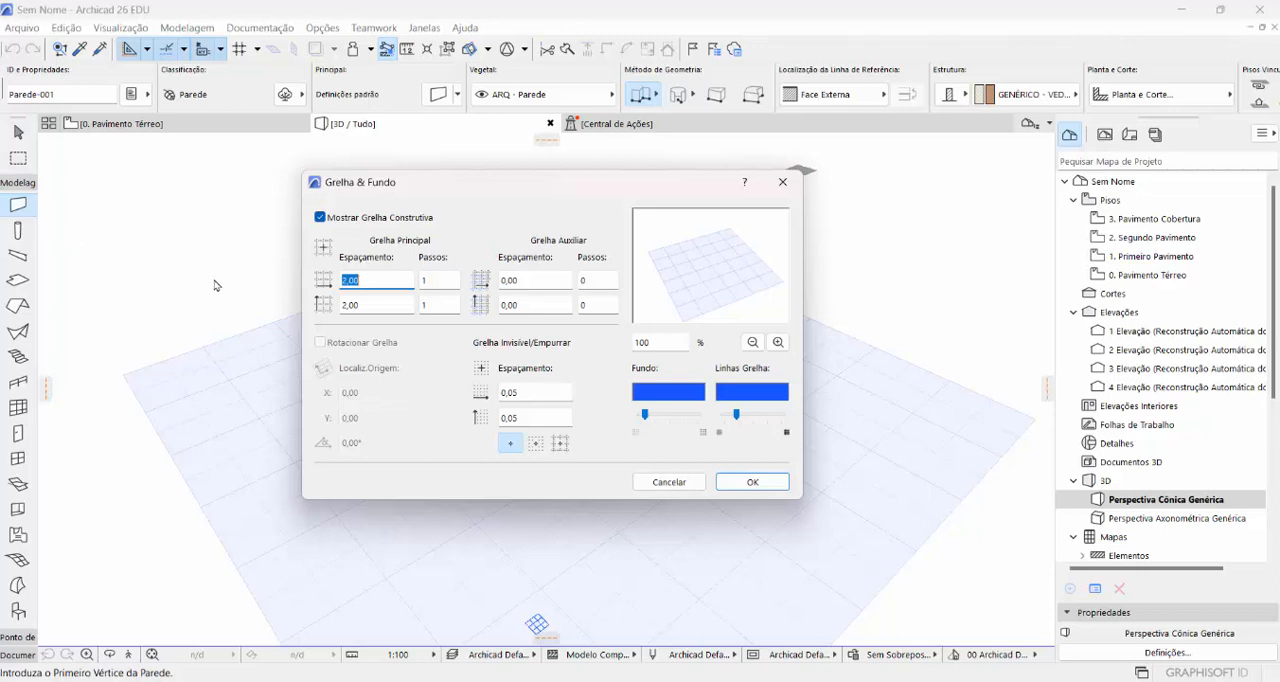
text(1)
click(362, 306)
click(362, 306)
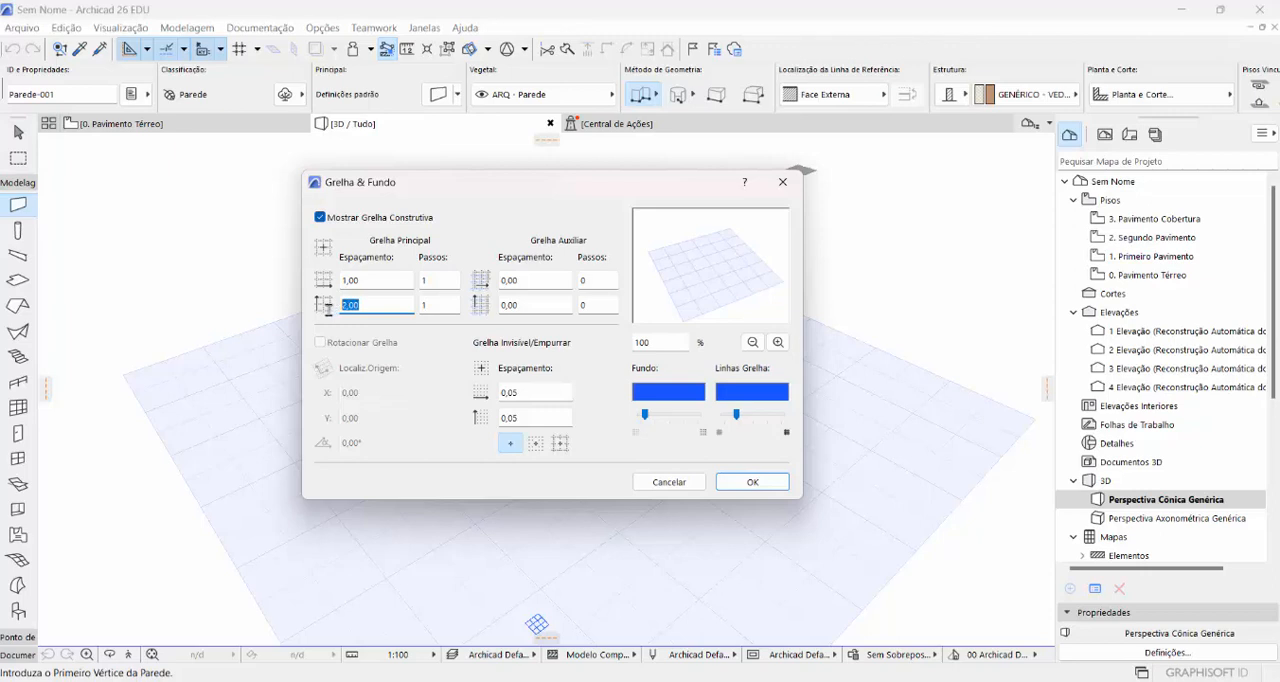
text(1)
click(369, 281)
double_click(369, 281)
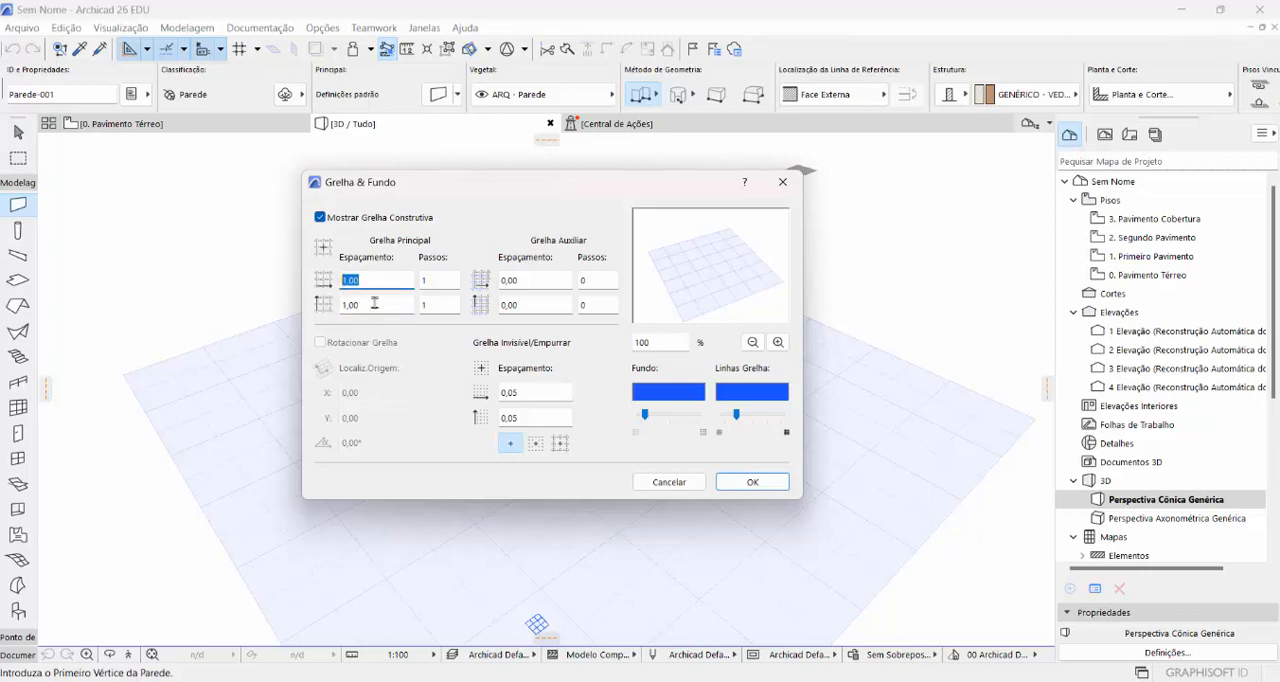
click(369, 303)
drag(369, 303, 331, 304)
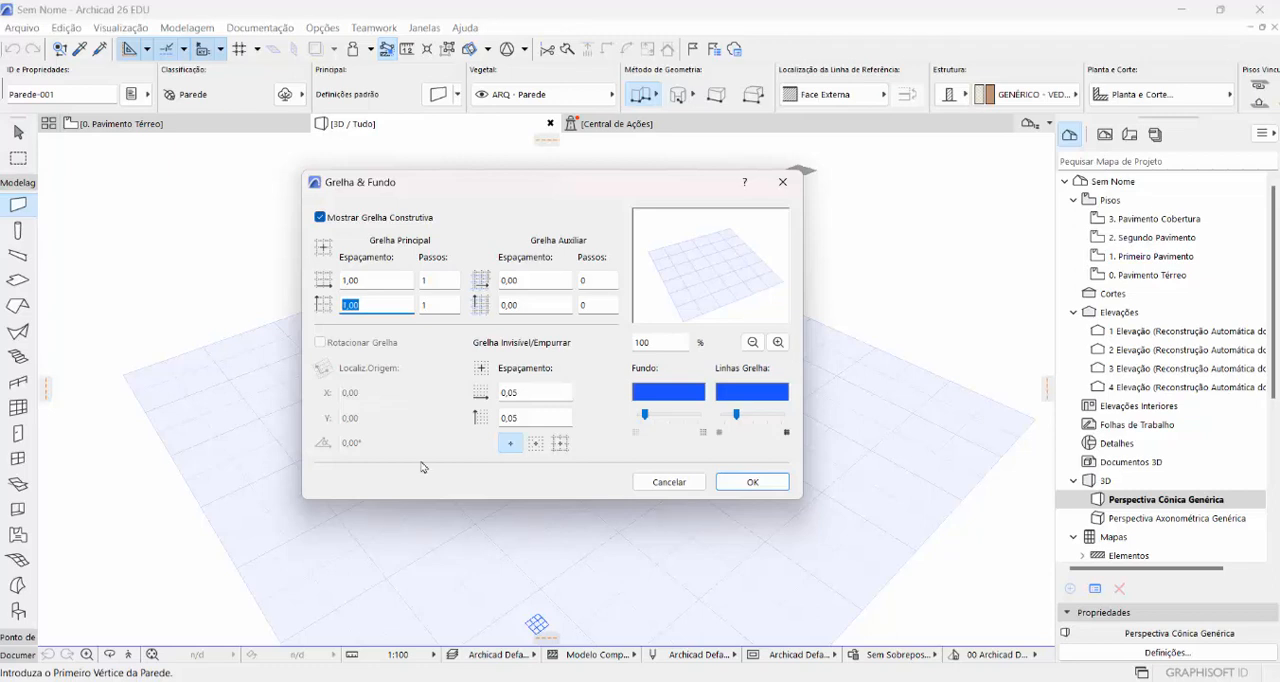
click(773, 487)
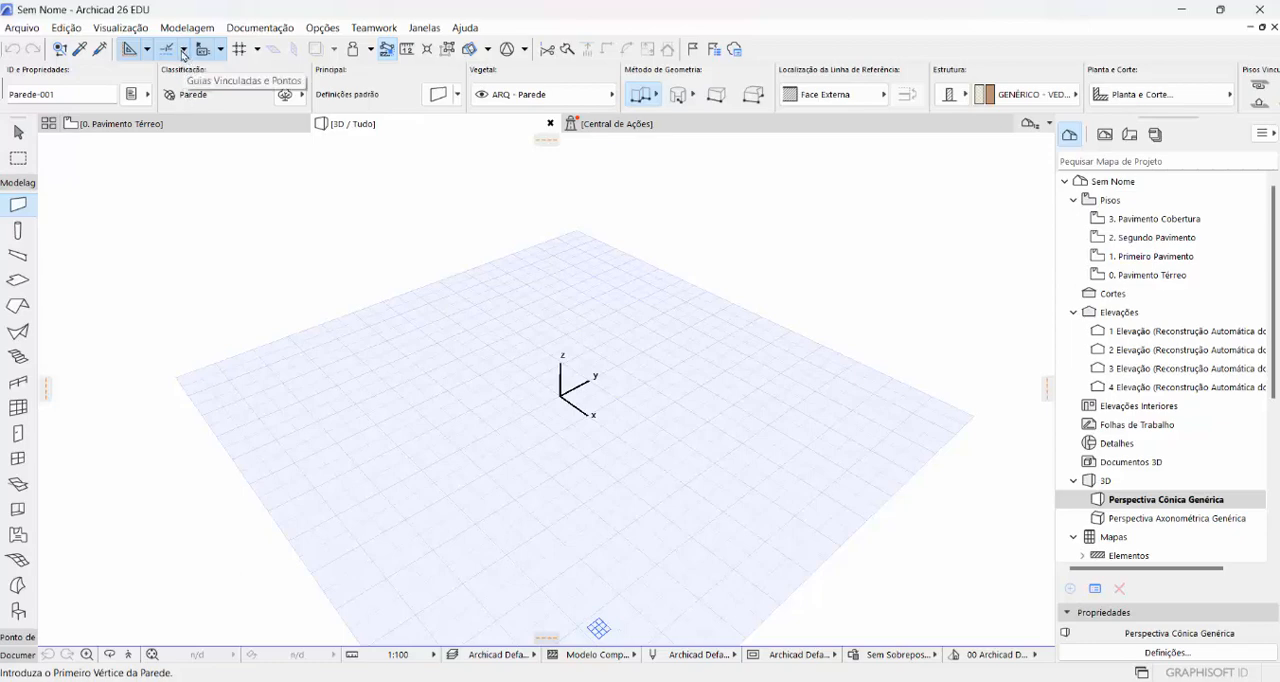
click(257, 50)
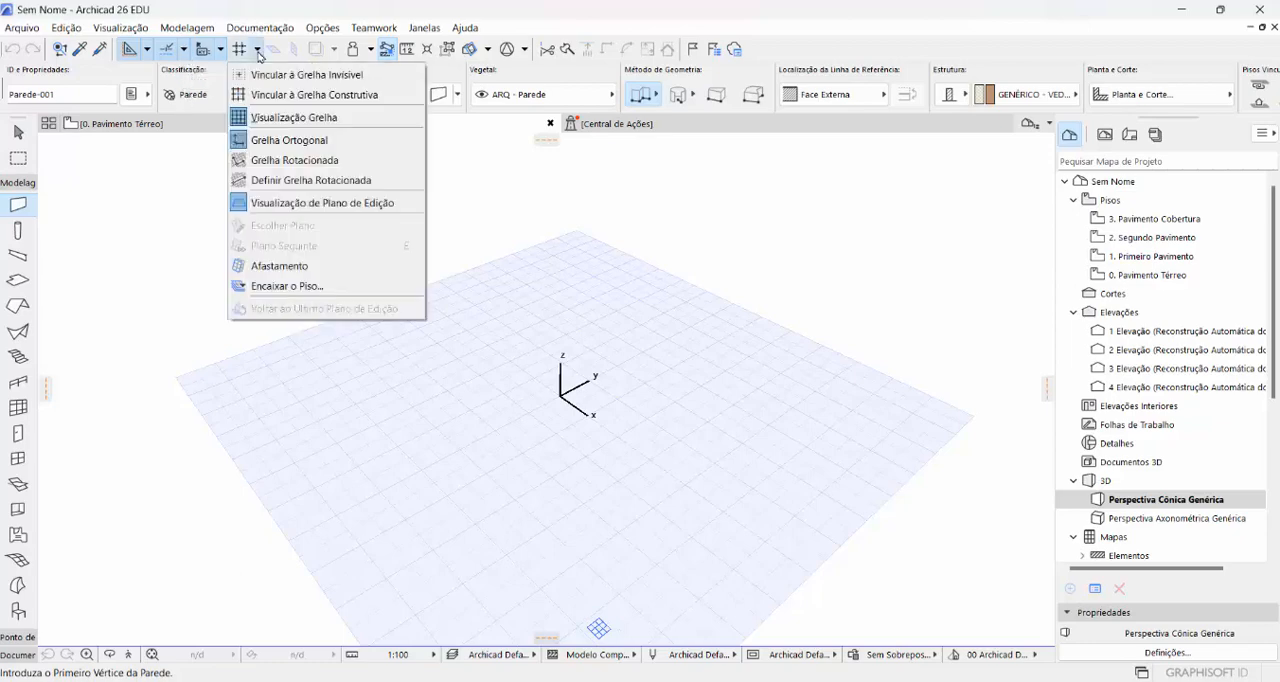
click(314, 95)
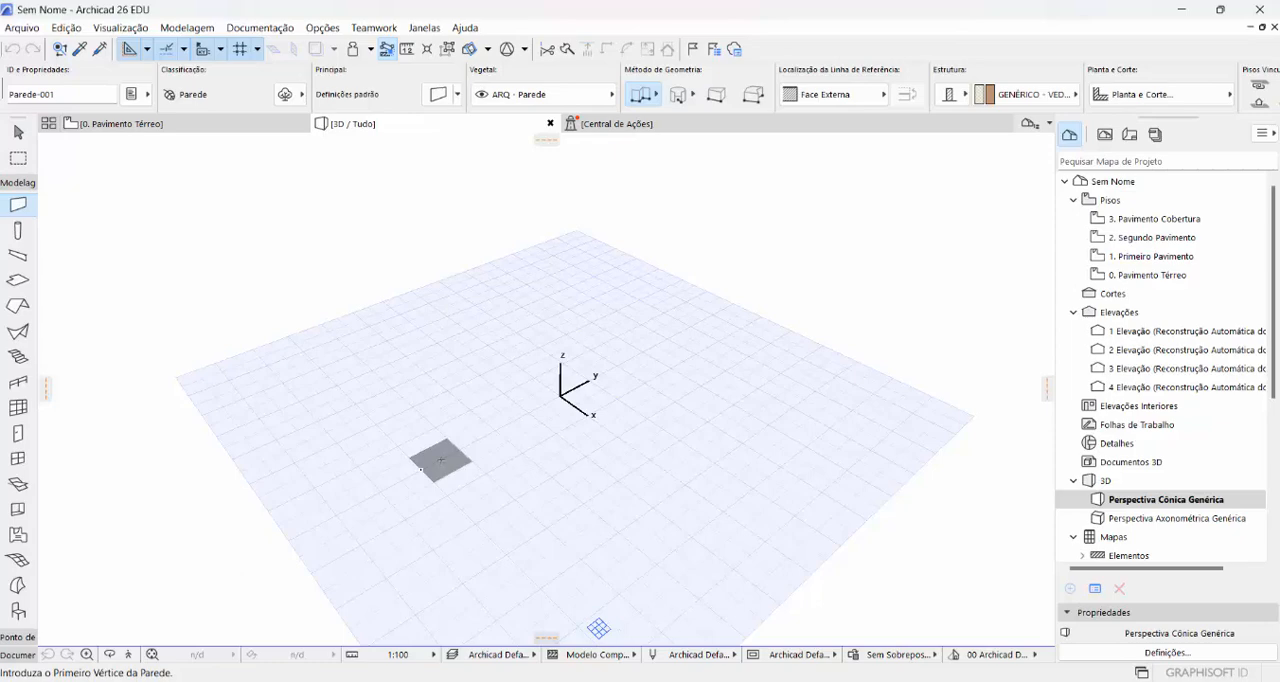
- Save the project in Área de Trabalho as "aula 001 2.pln"
click(30, 29)
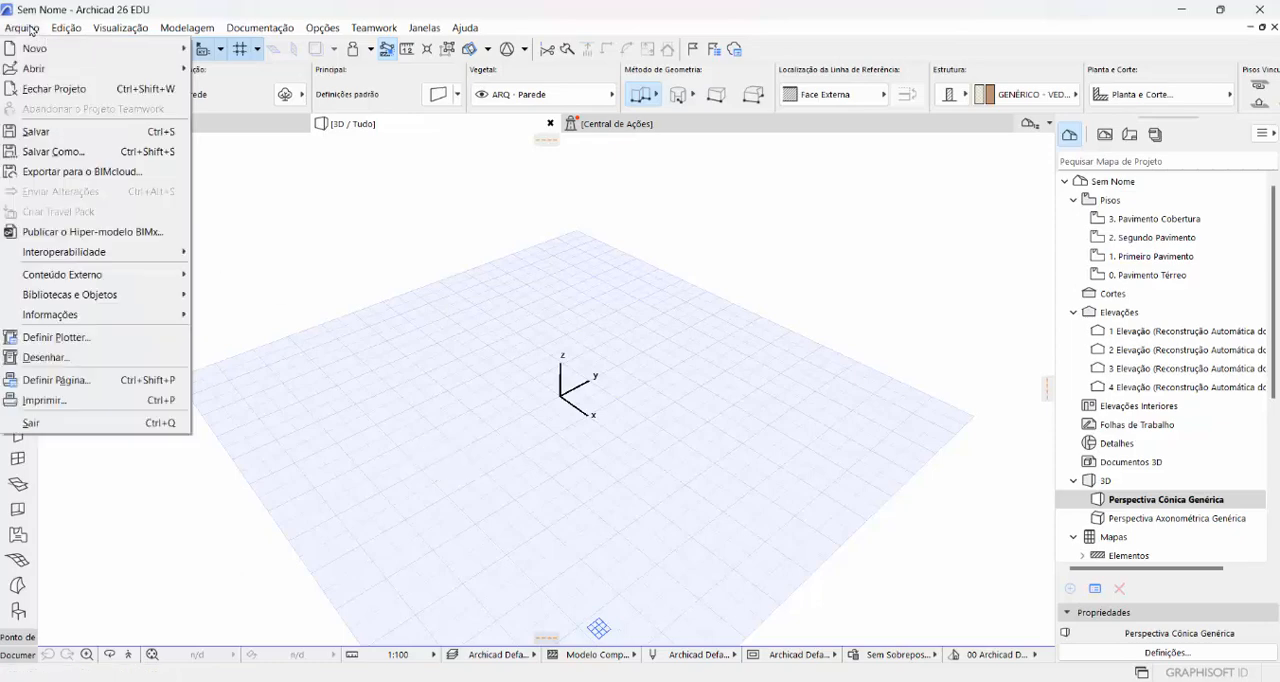
click(62, 135)
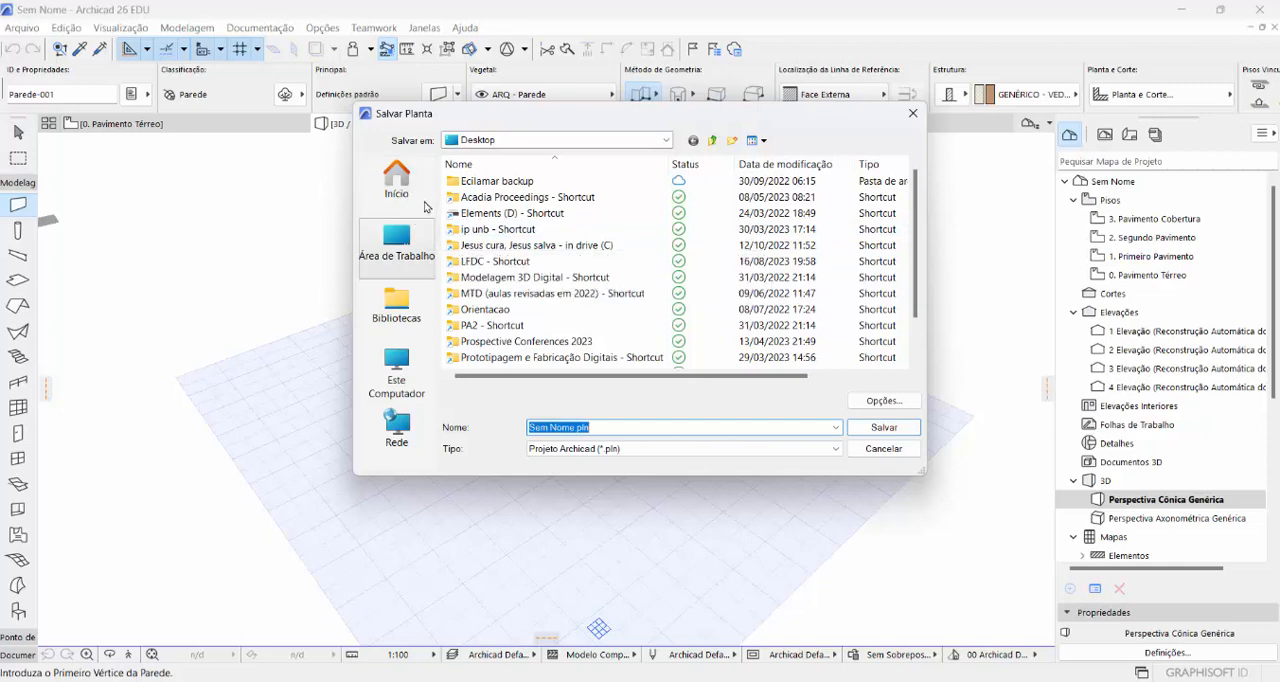
click(394, 240)
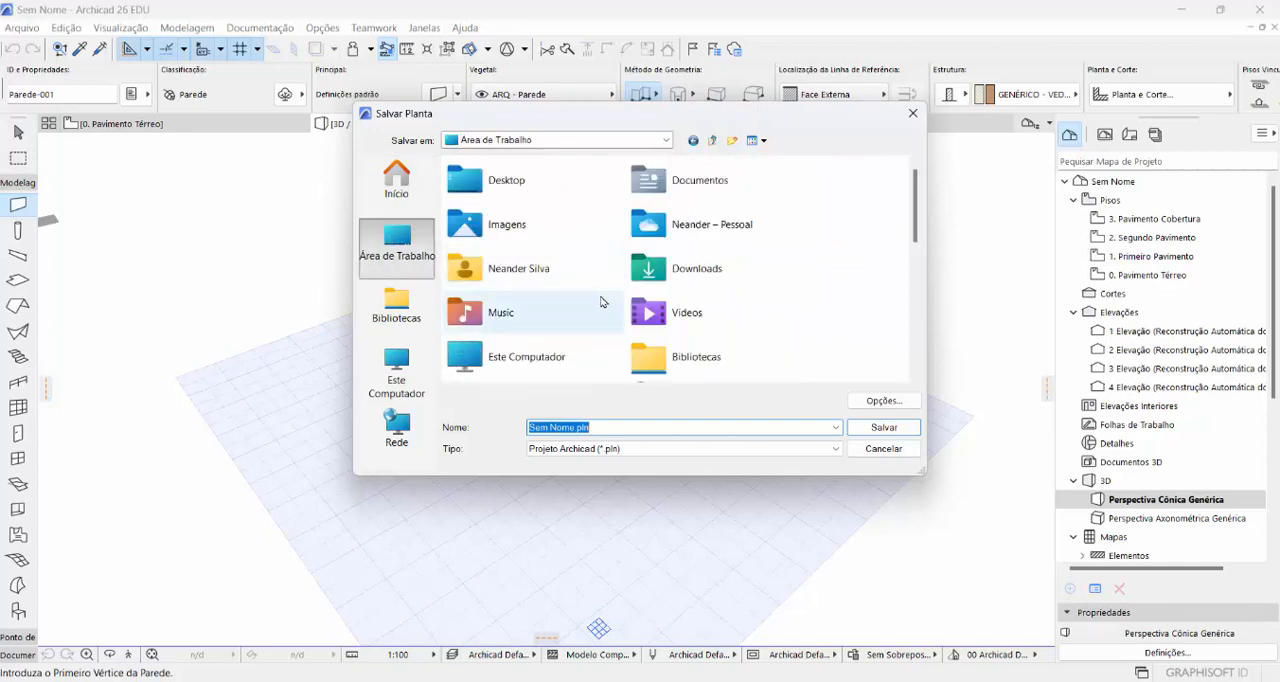
click(575, 427)
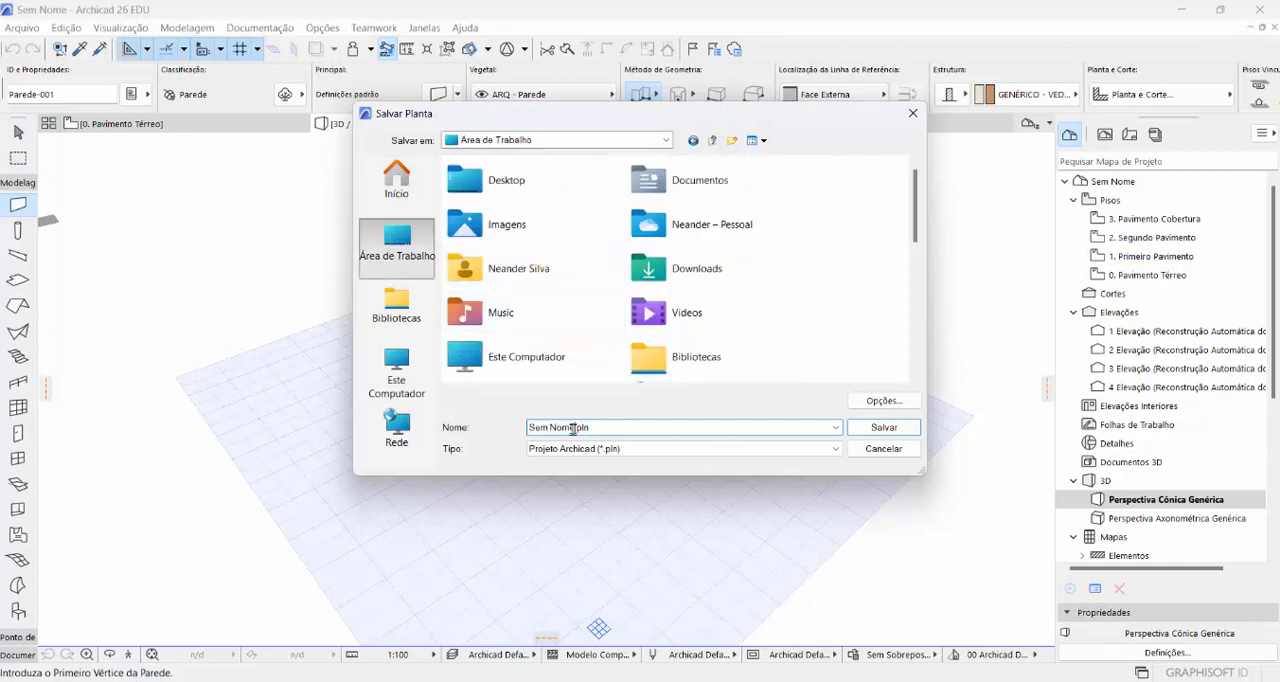
drag(576, 427, 530, 427)
text(aula 001 2)
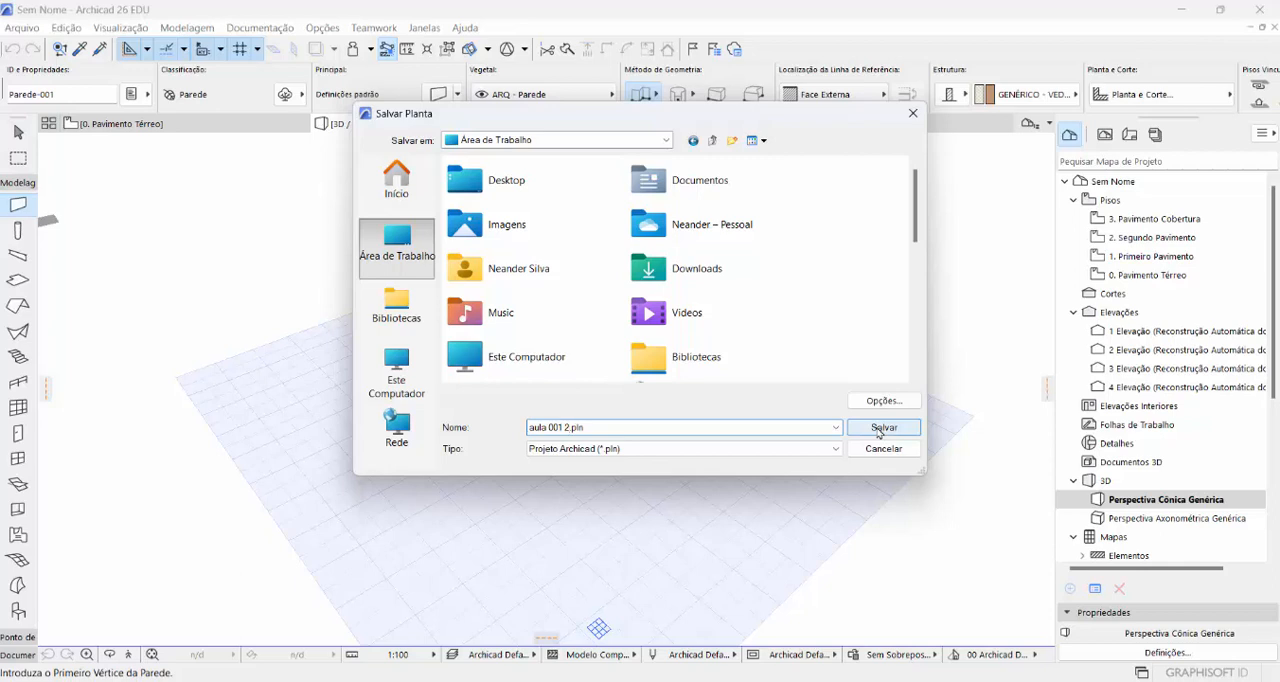
click(880, 430)
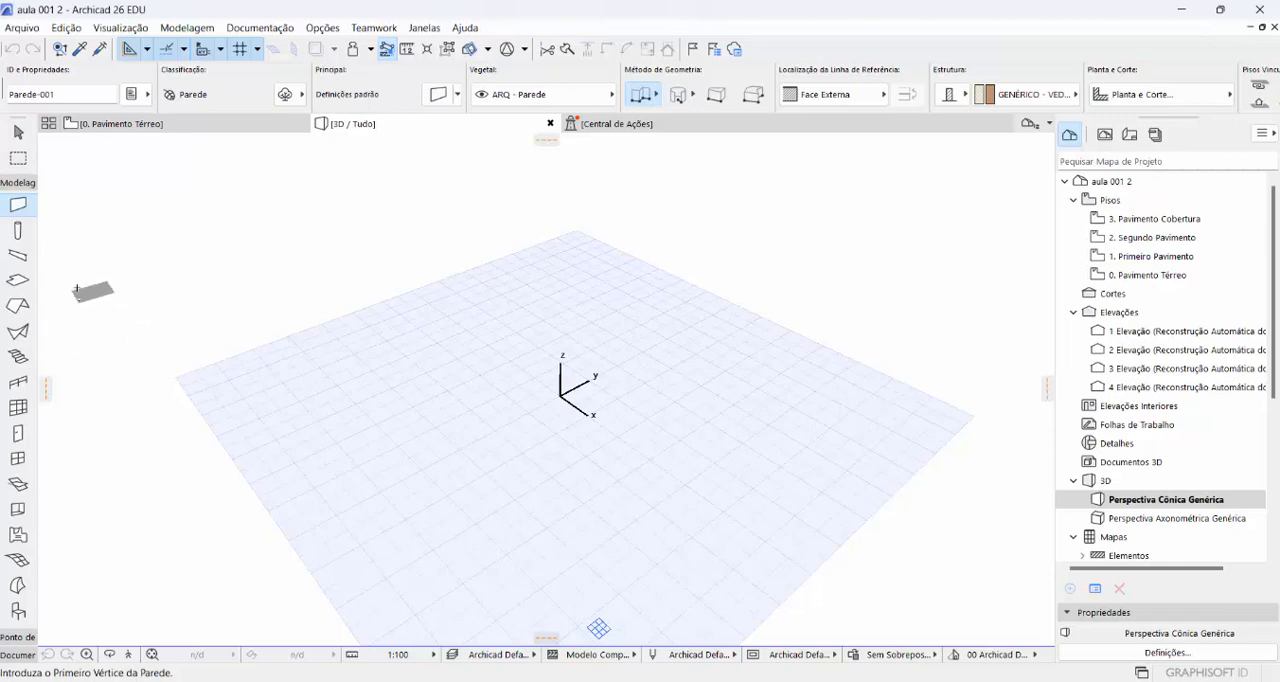
- Widen the toolbox to show the tool names and activate the Laje (slab) tool
drag(37, 280, 117, 285)
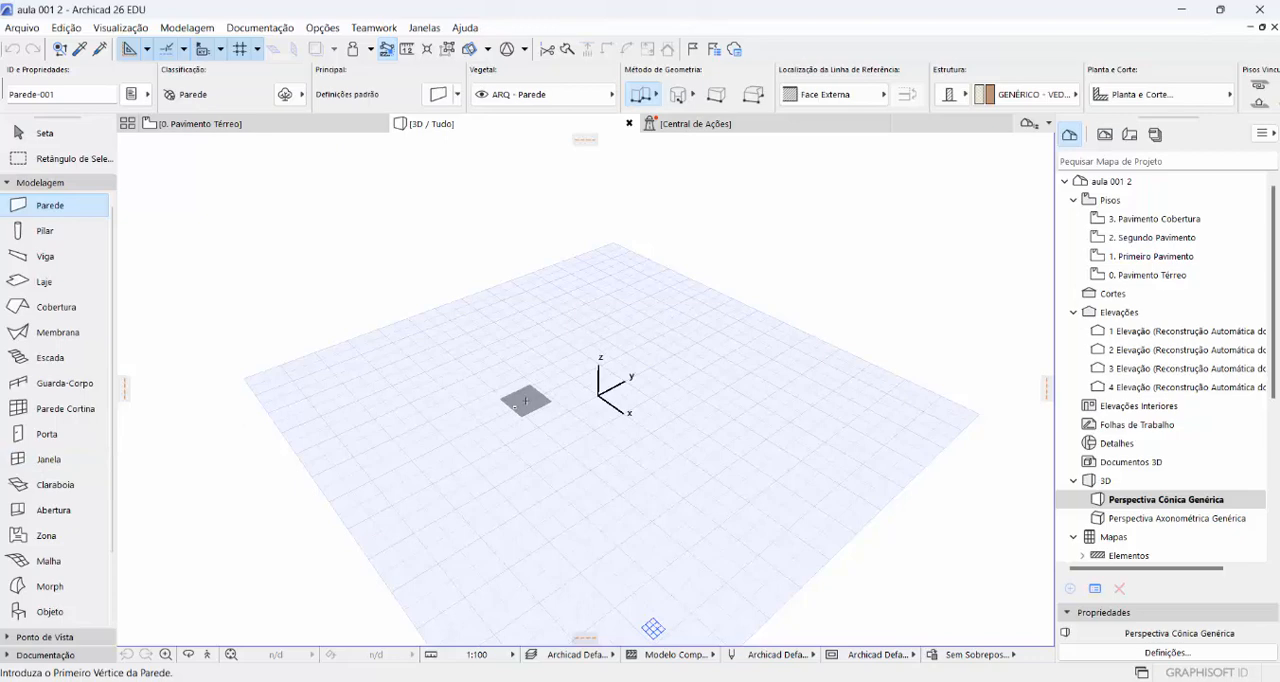
click(37, 286)
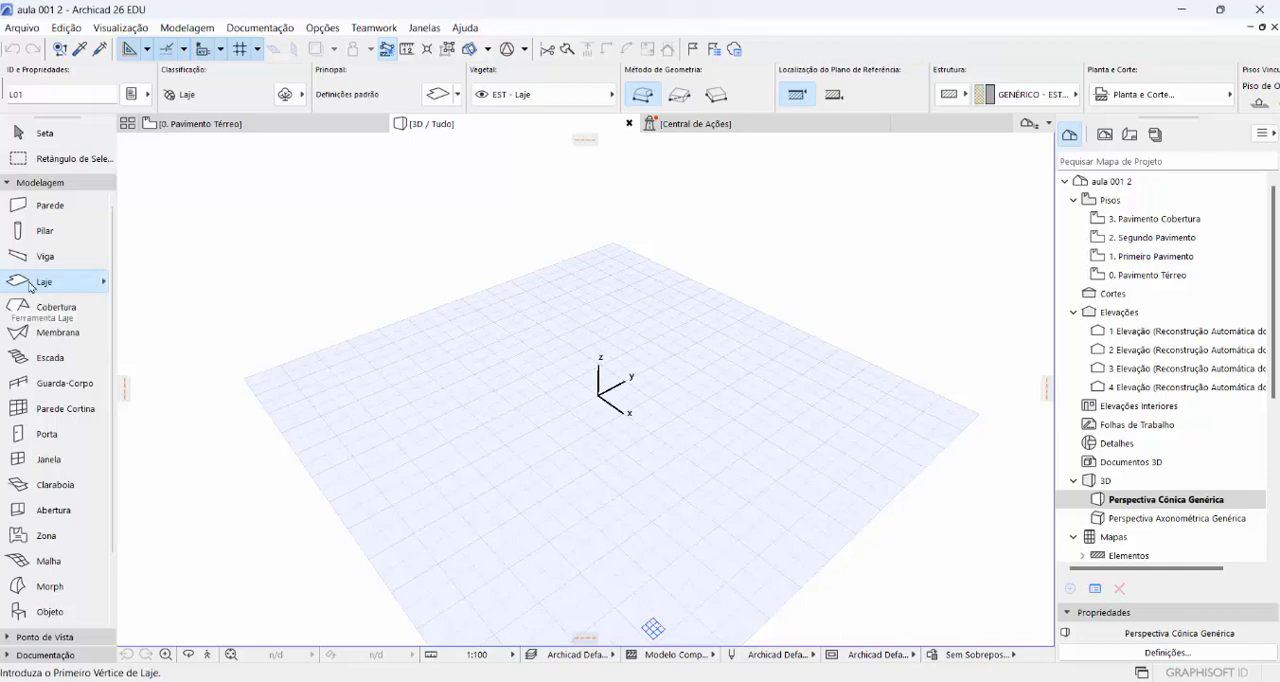
- Set the slab defaults to a thickness of 0,15 and the building material Concreto Armado - Estrutural
click(436, 96)
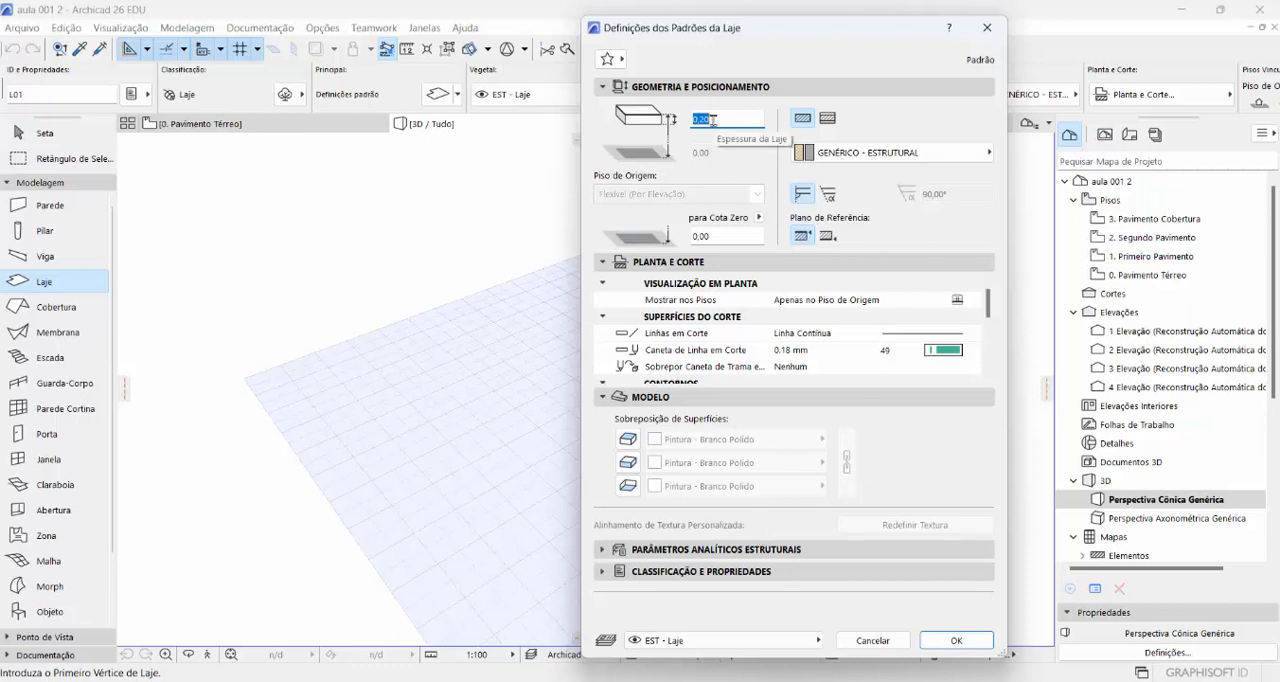
drag(713, 120, 699, 120)
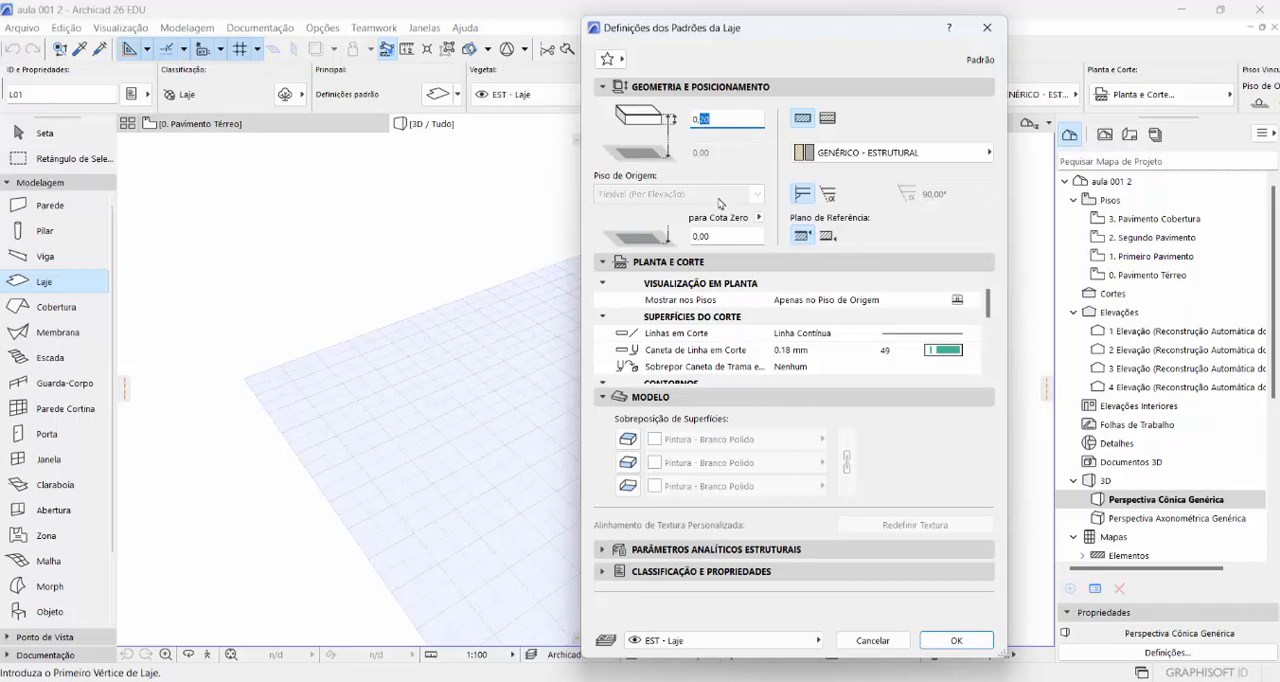
text(15)
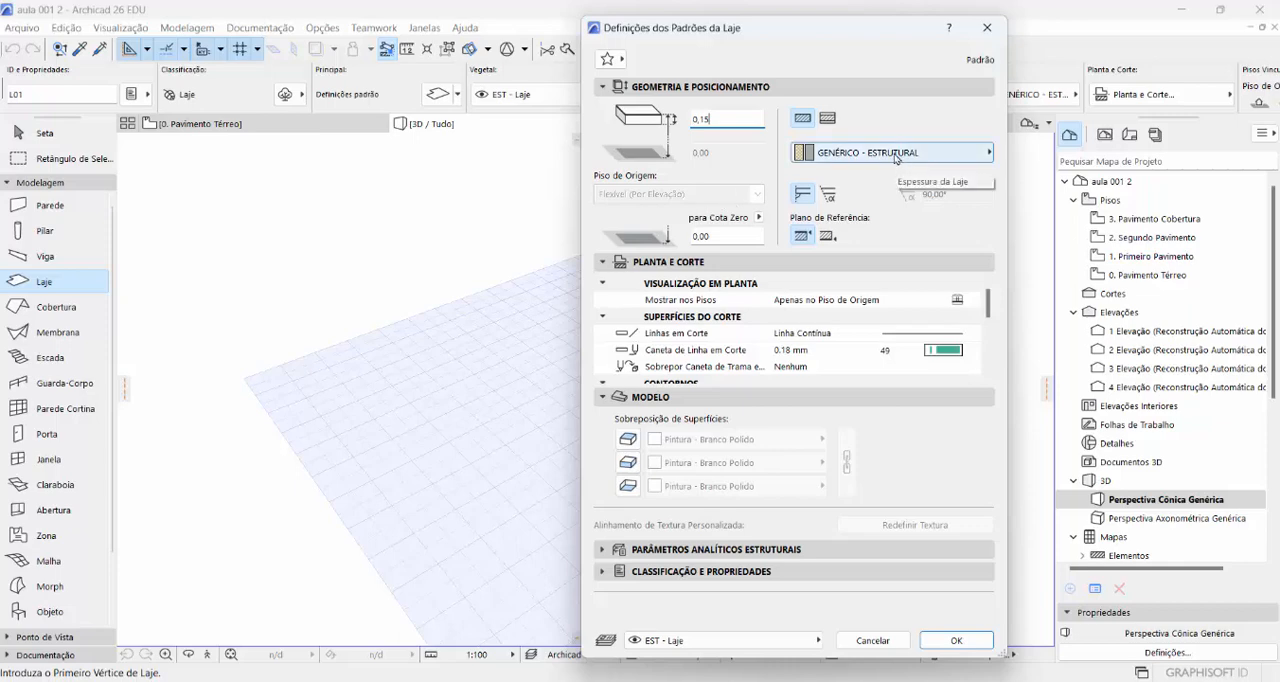
click(990, 154)
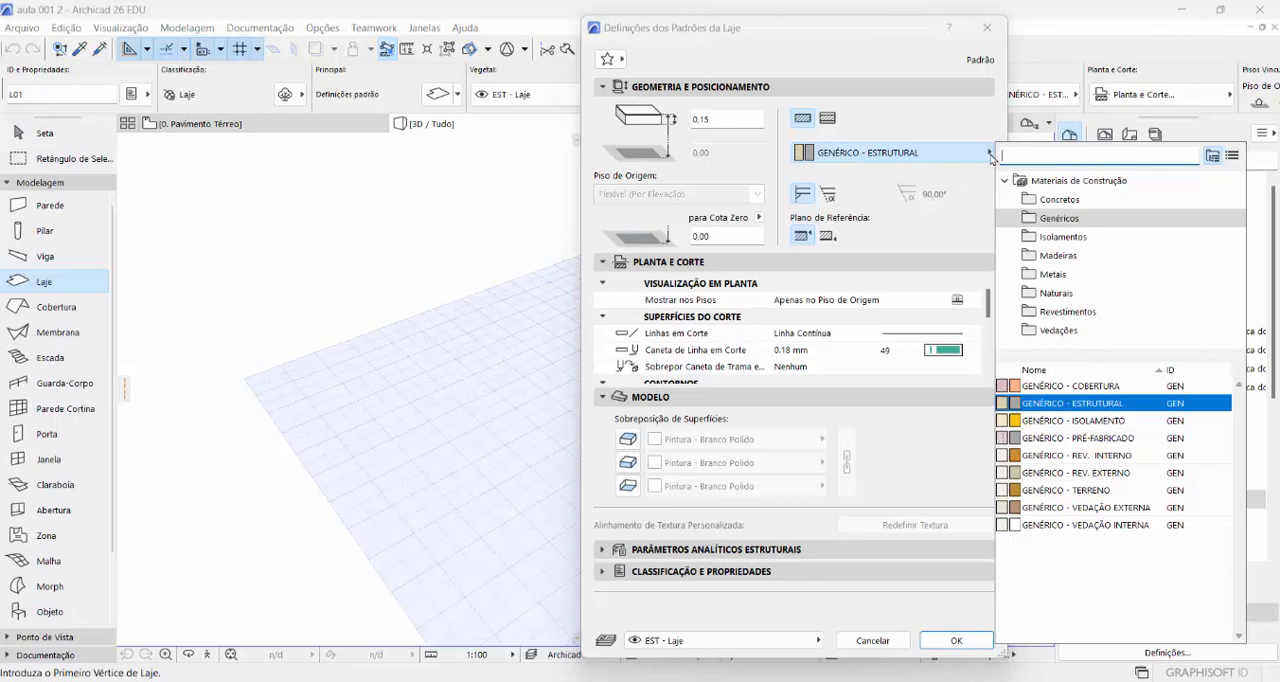
click(1060, 200)
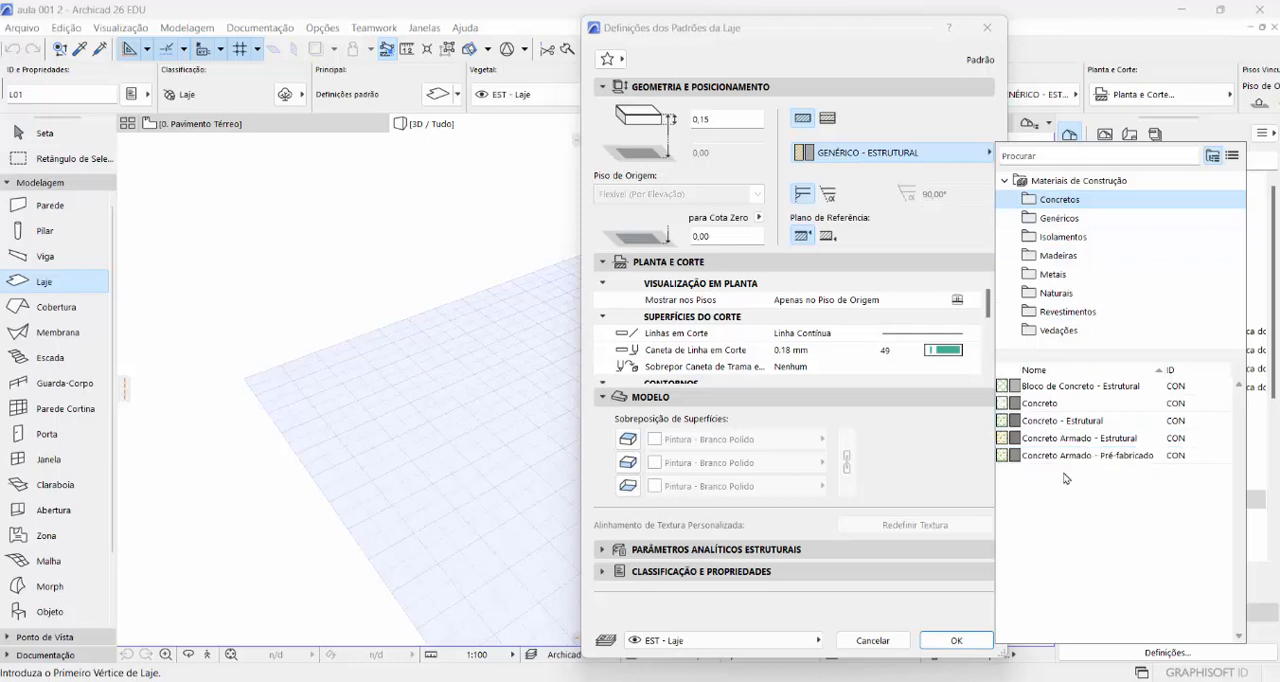
click(1150, 443)
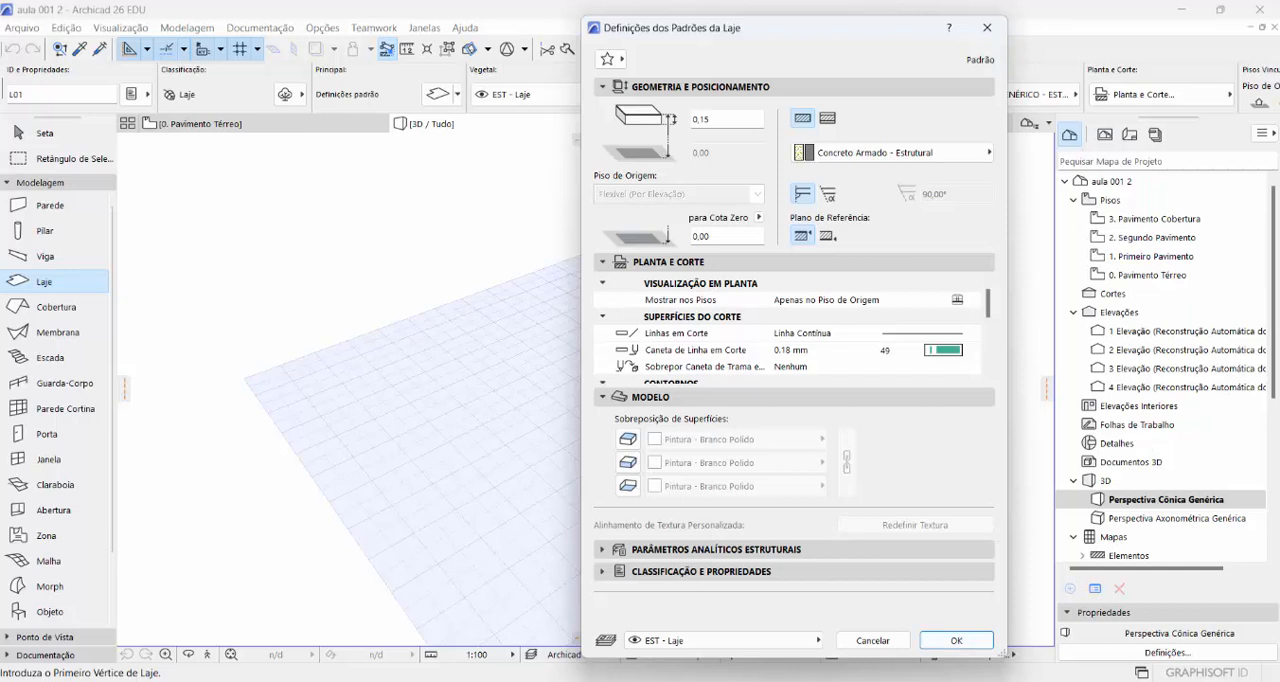
click(955, 642)
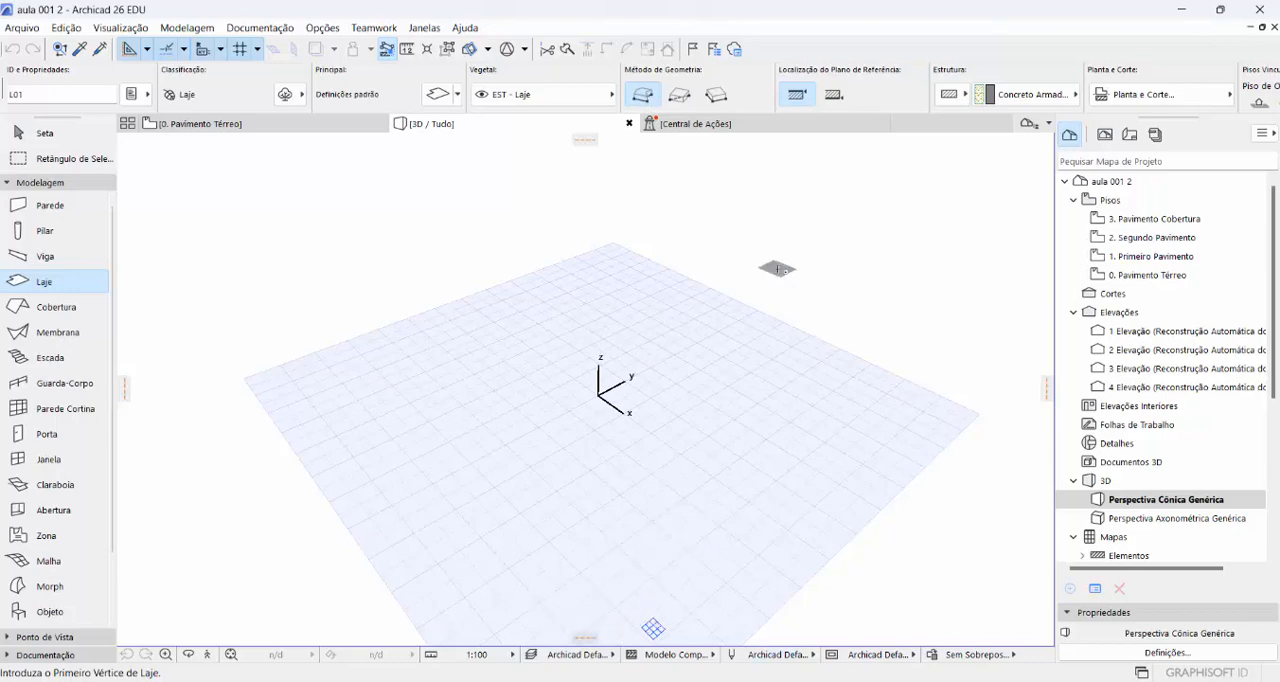
- Start the slab outline at the origin with a straight edge along the Y axis and a tangential arc spanning 3,00 m in the X direction
scroll(730, 411, up, 2)
scroll(726, 415, up, 2)
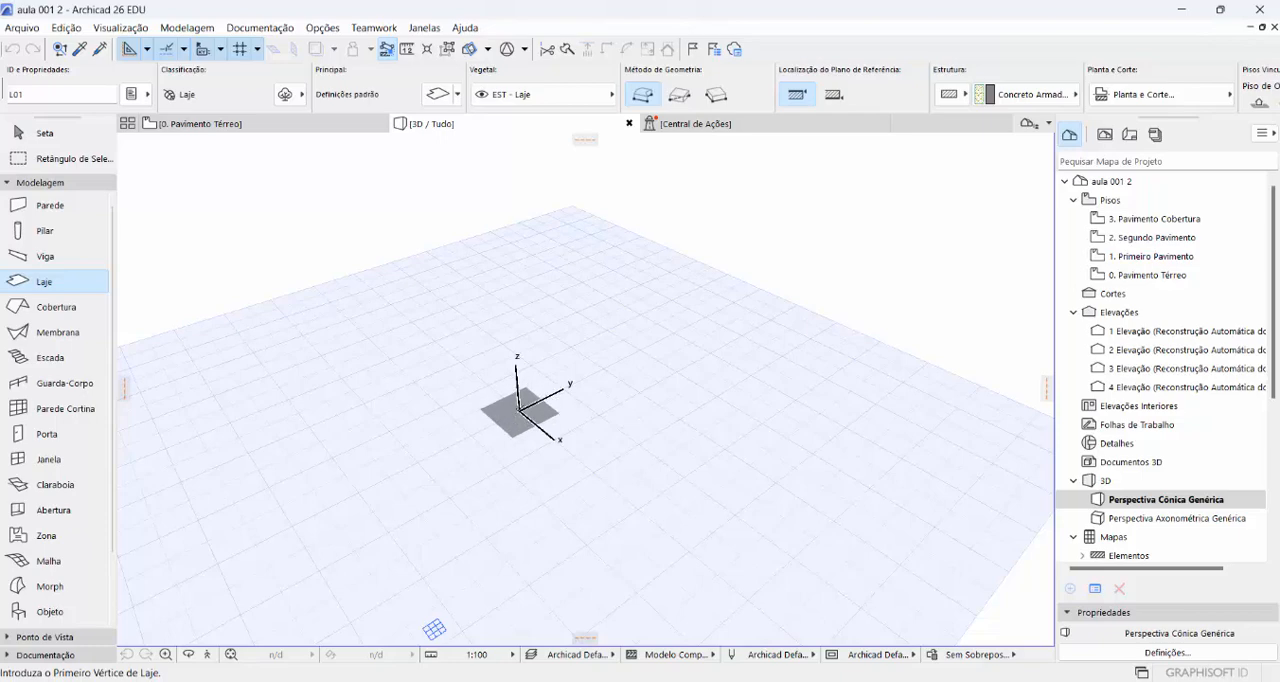
click(518, 411)
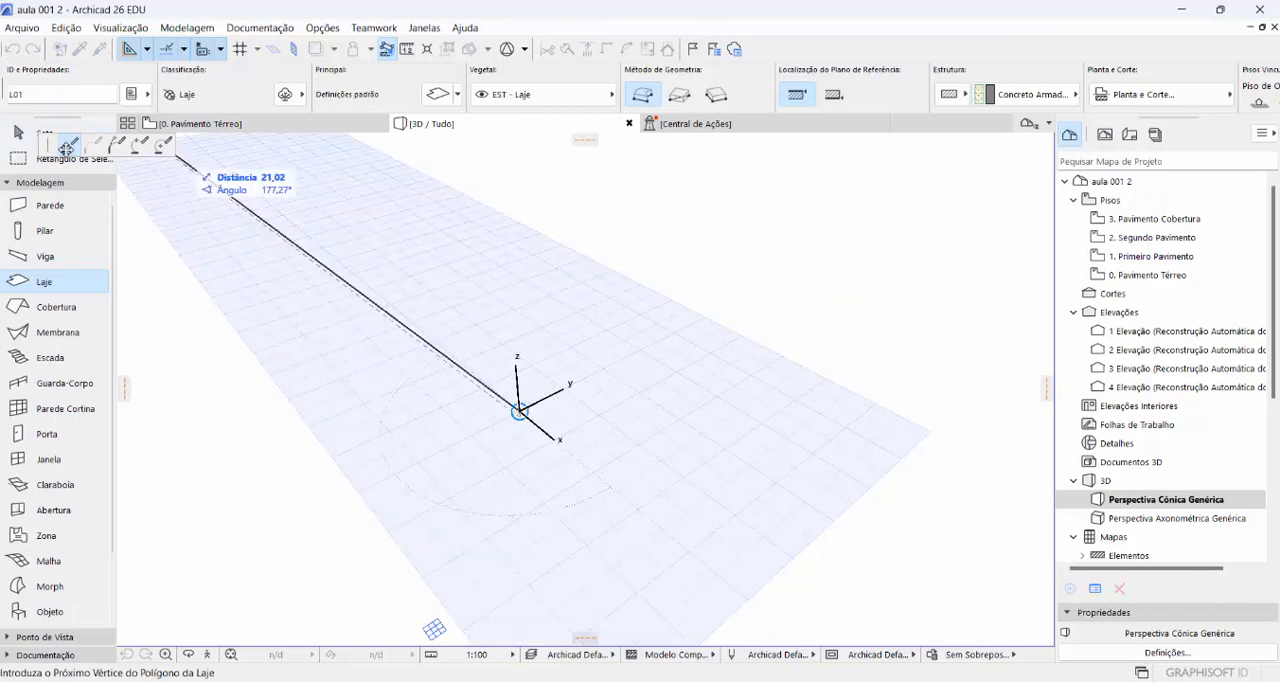
drag(66, 148, 600, 164)
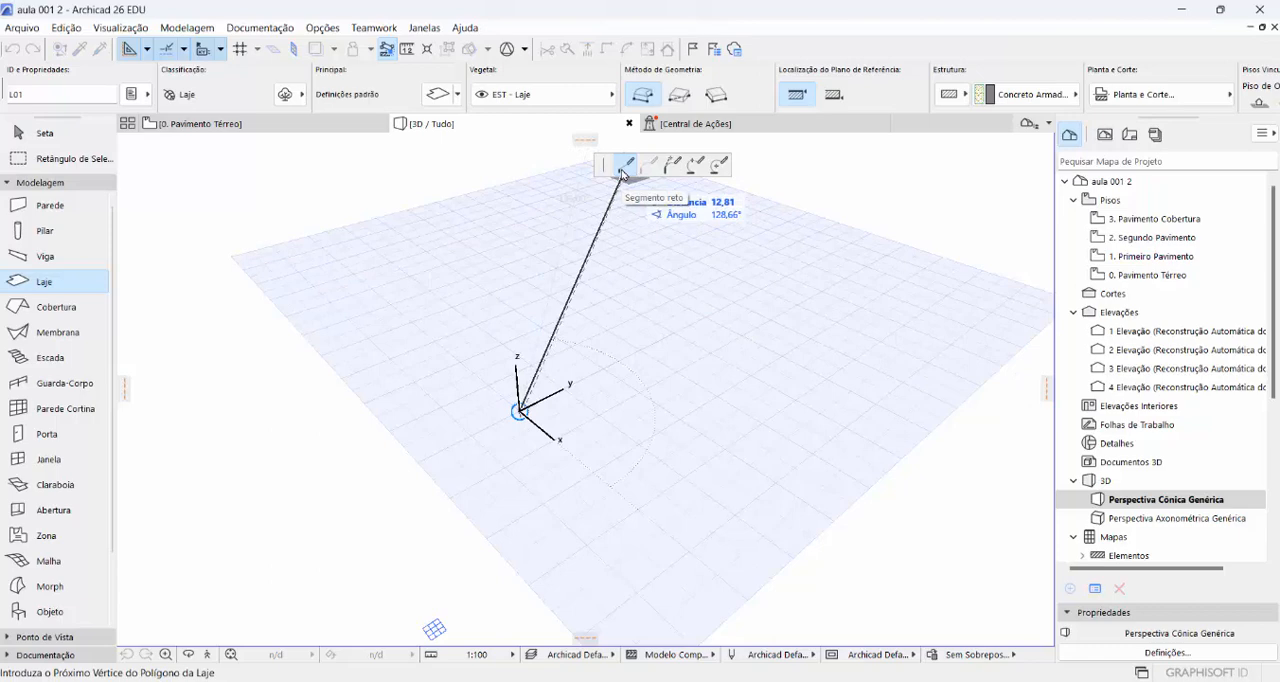
click(733, 301)
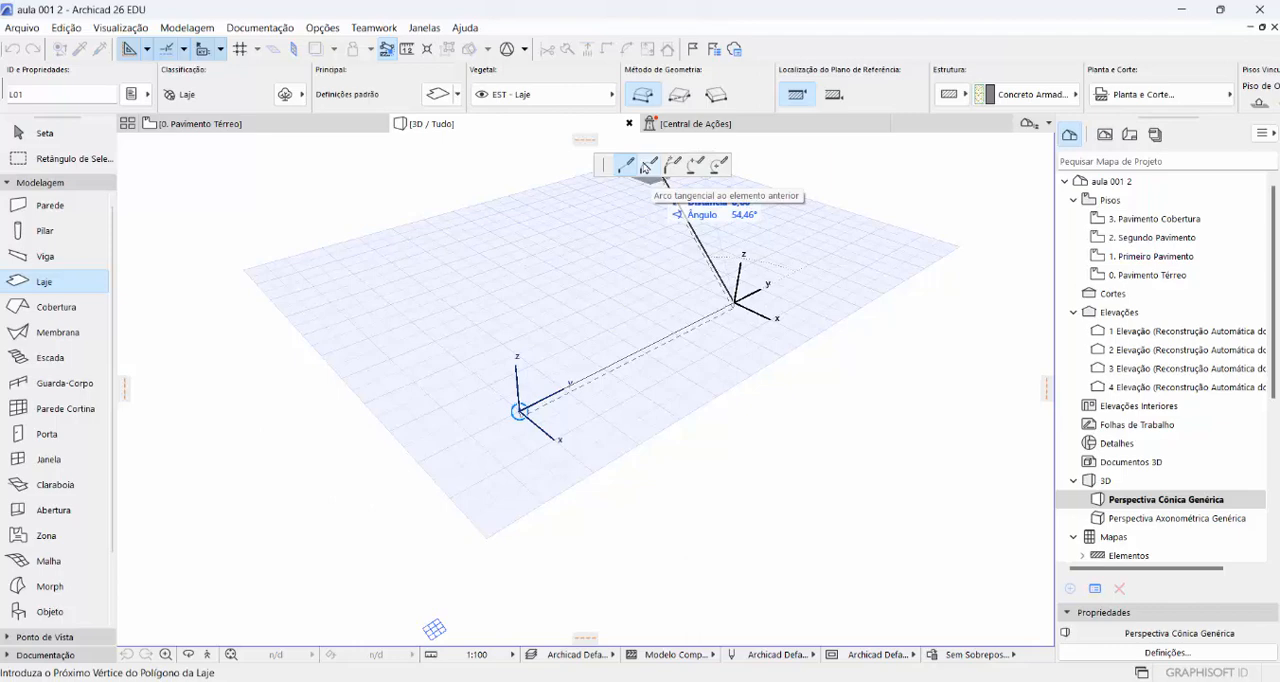
click(645, 165)
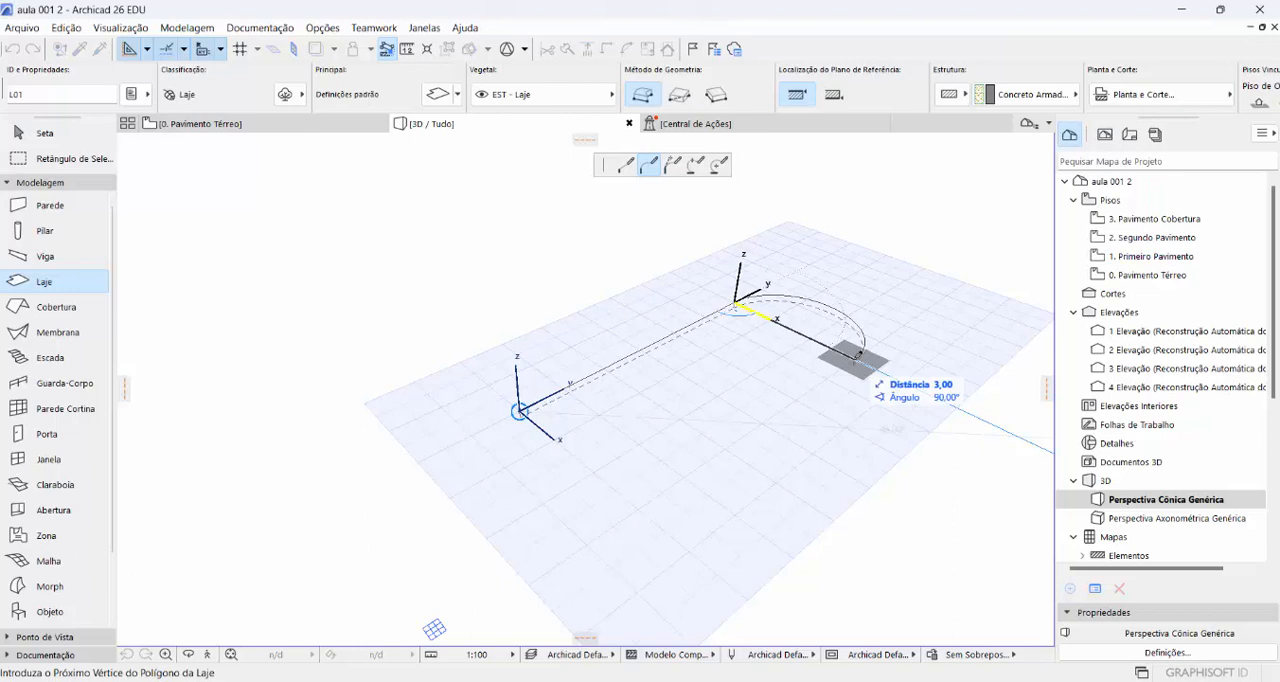
click(857, 356)
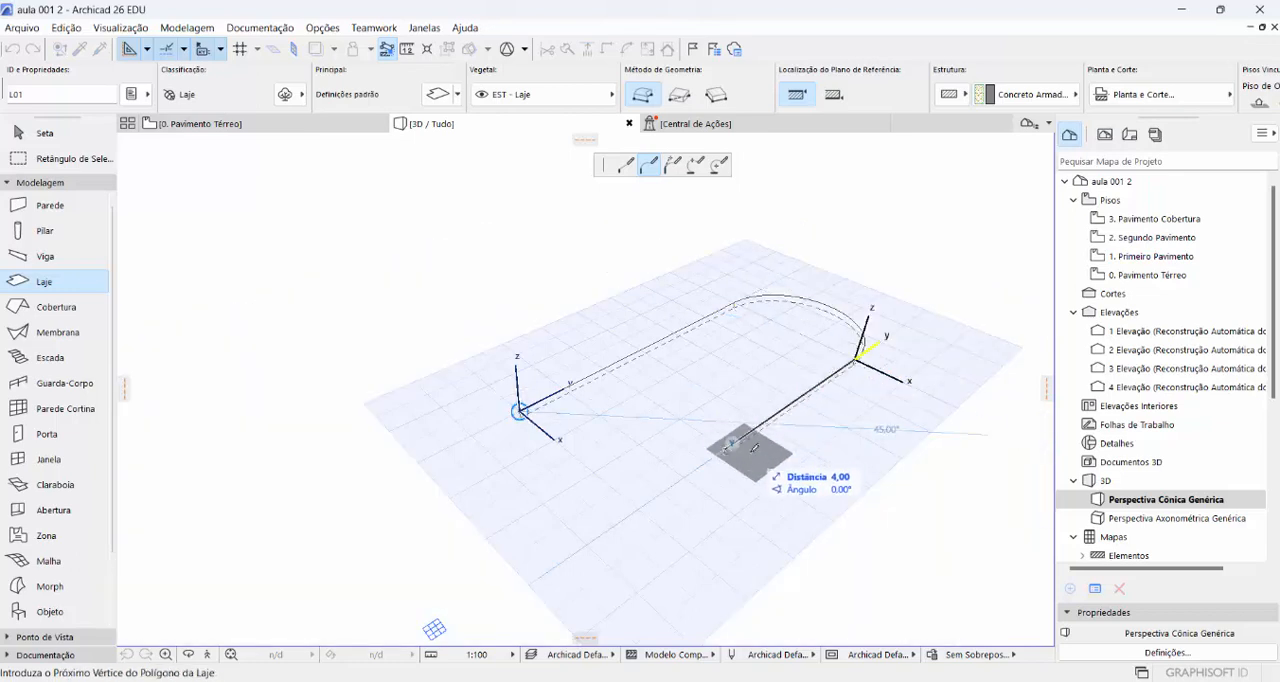
- Complete the slab outline from the arc's end with perpendicular straight edges of 2,00, 3,00, 4,00 and 6,00 m, closing at the origin
click(628, 164)
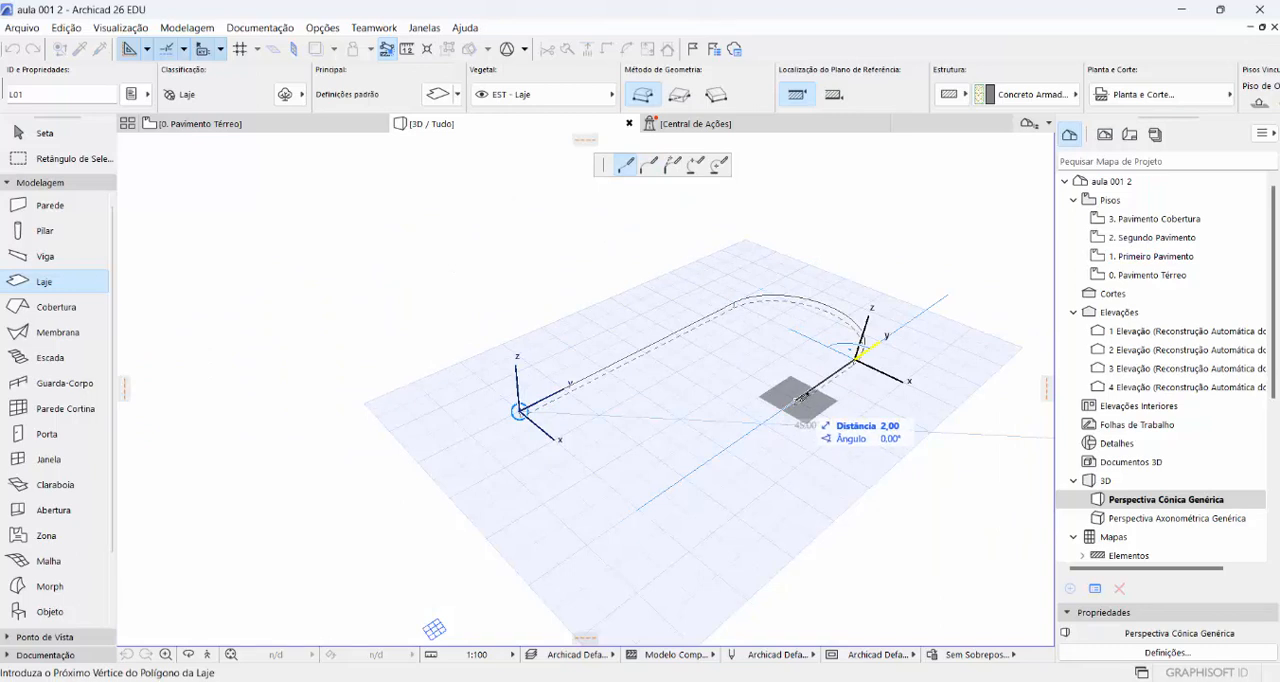
click(799, 400)
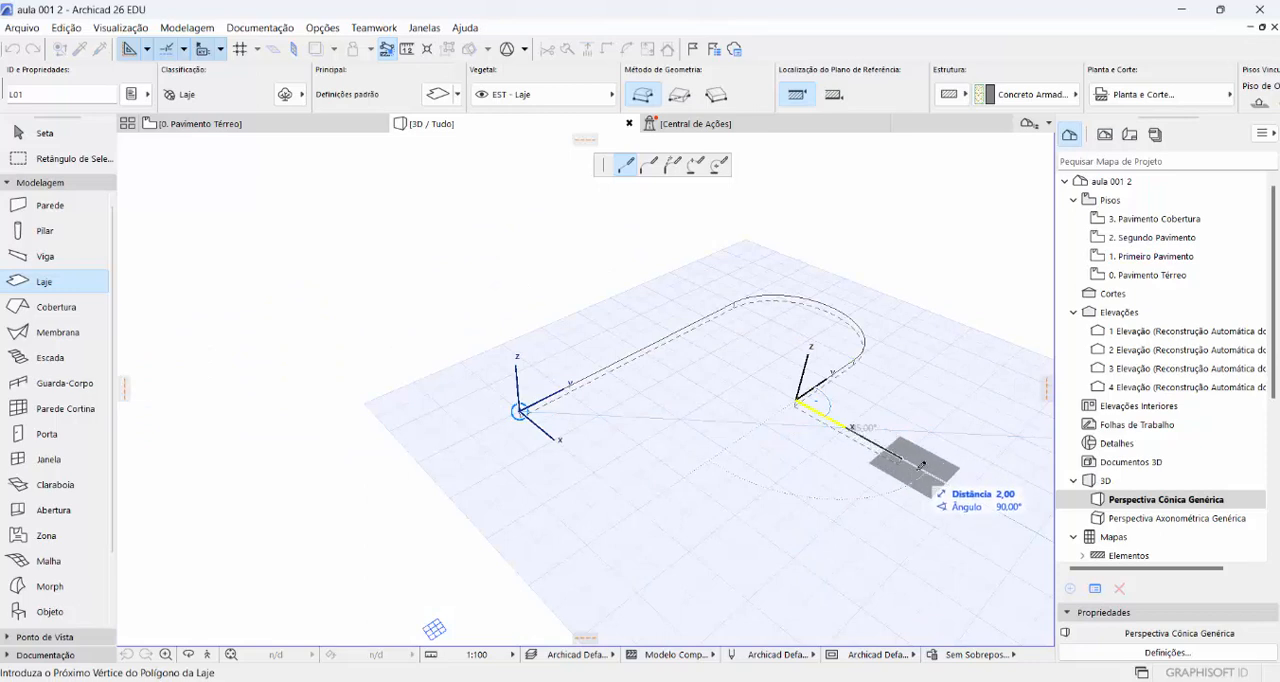
click(968, 491)
scroll(820, 576, down, 1)
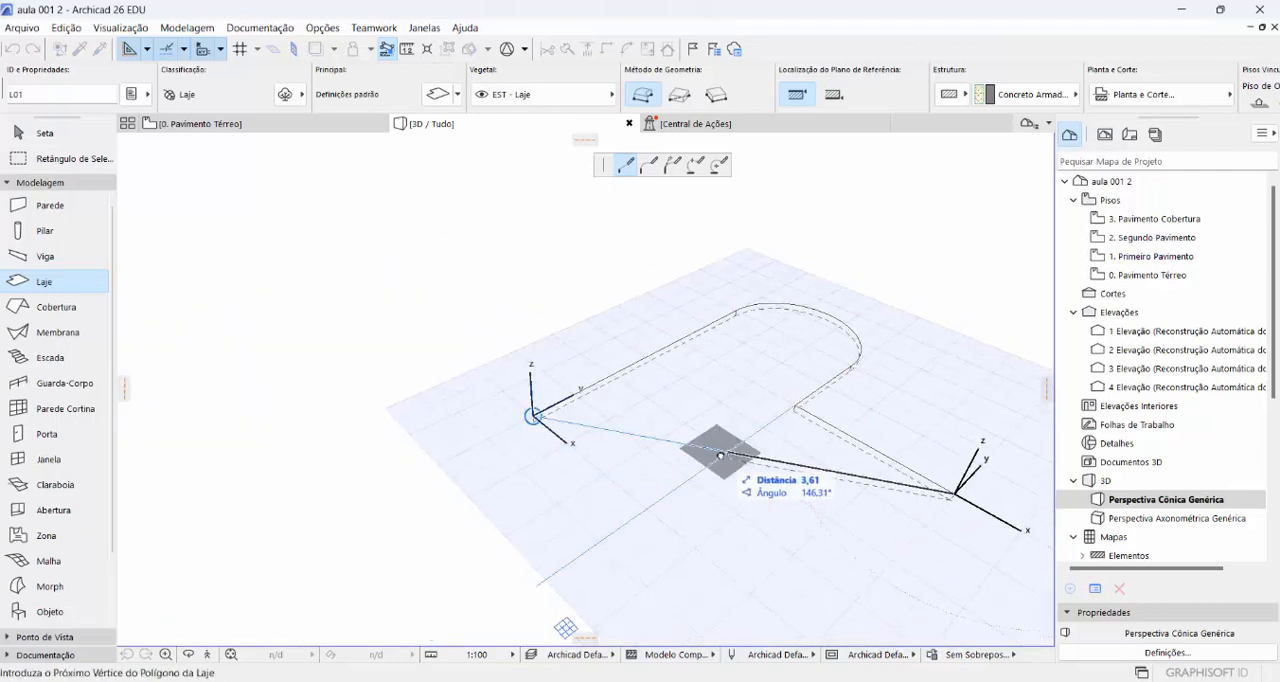
middle_drag(751, 491, 686, 440)
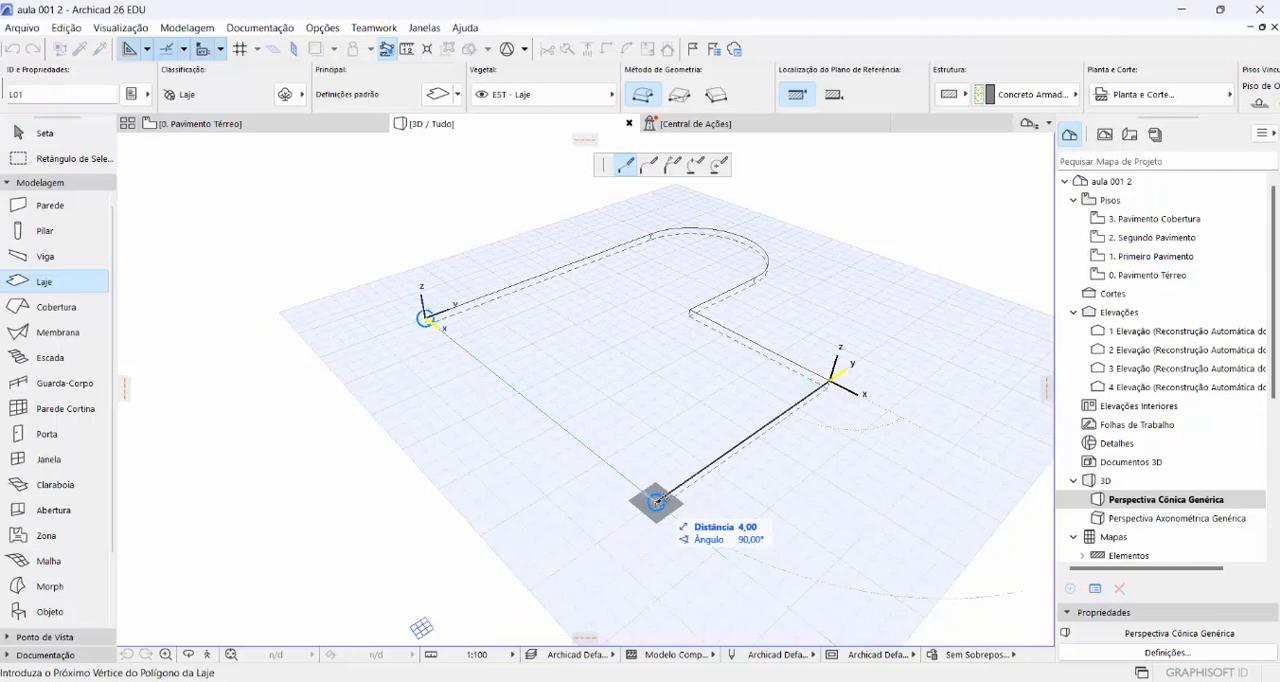
click(656, 502)
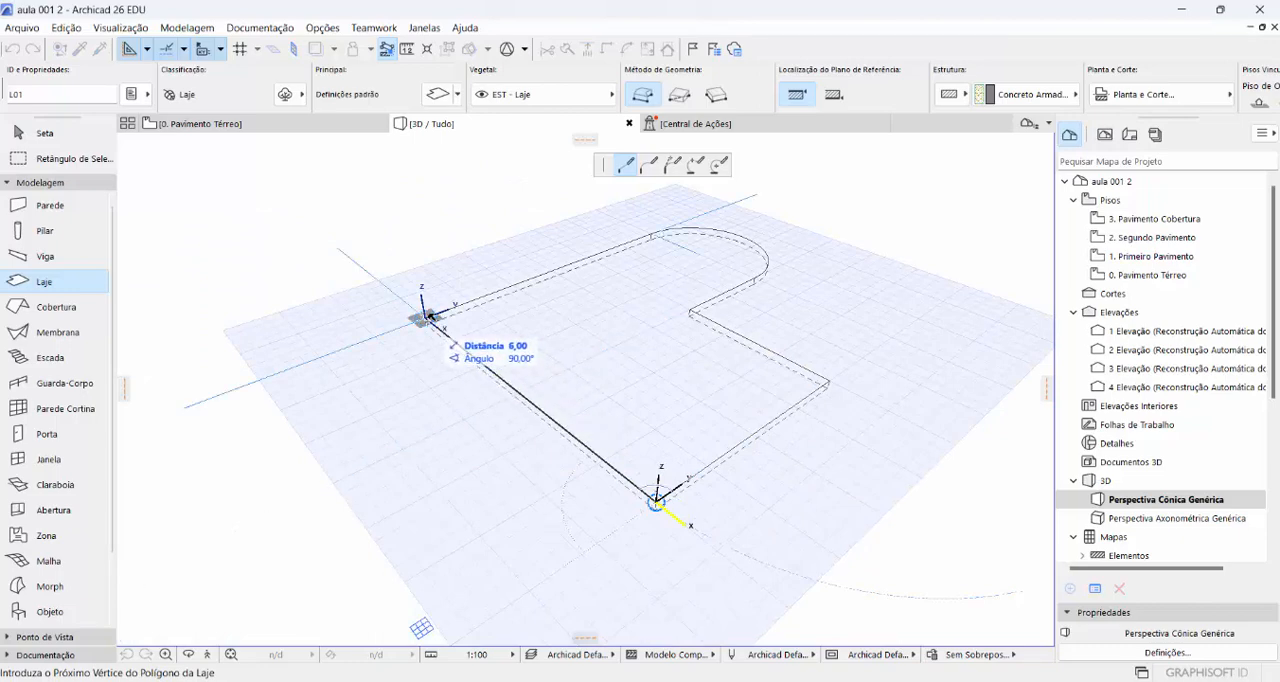
click(428, 316)
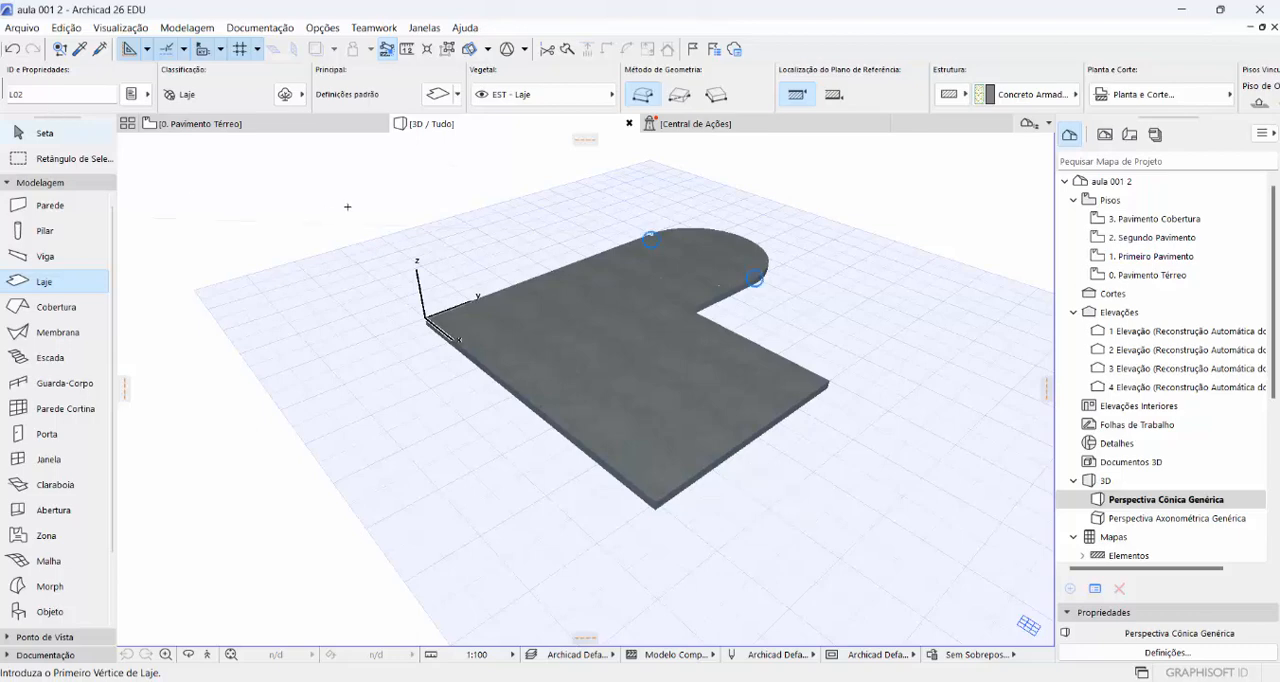
middle_drag(590, 242, 588, 310)
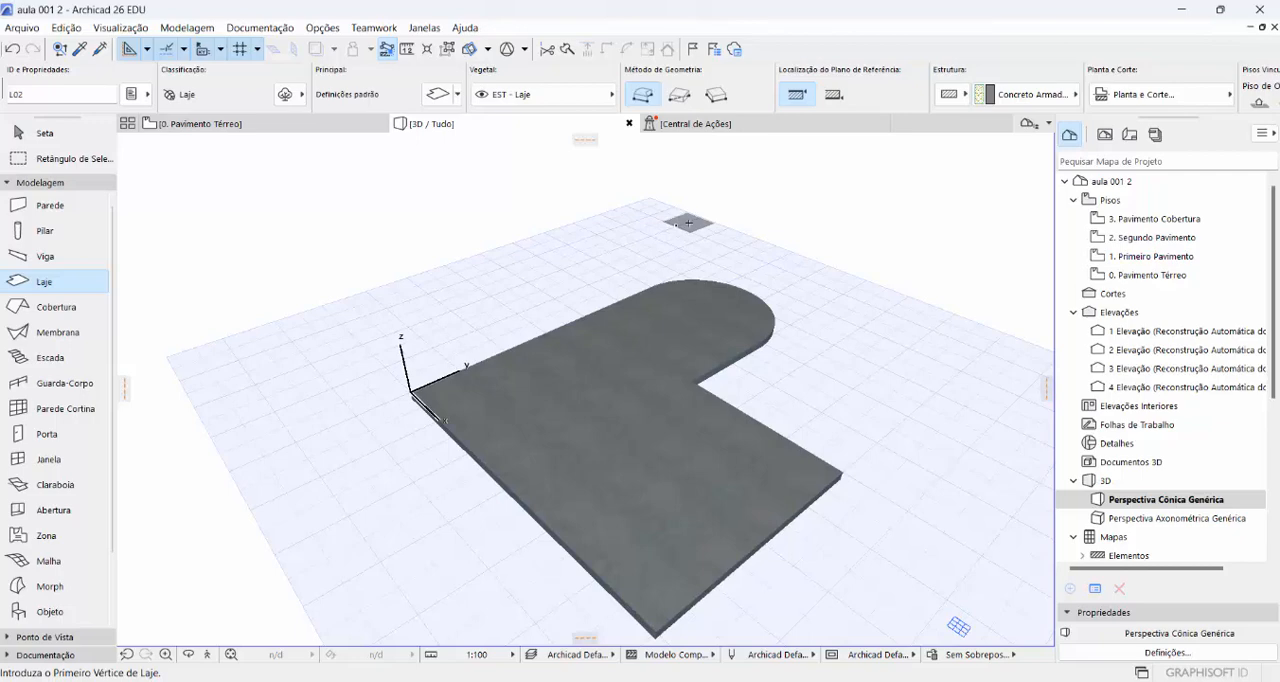
click(41, 207)
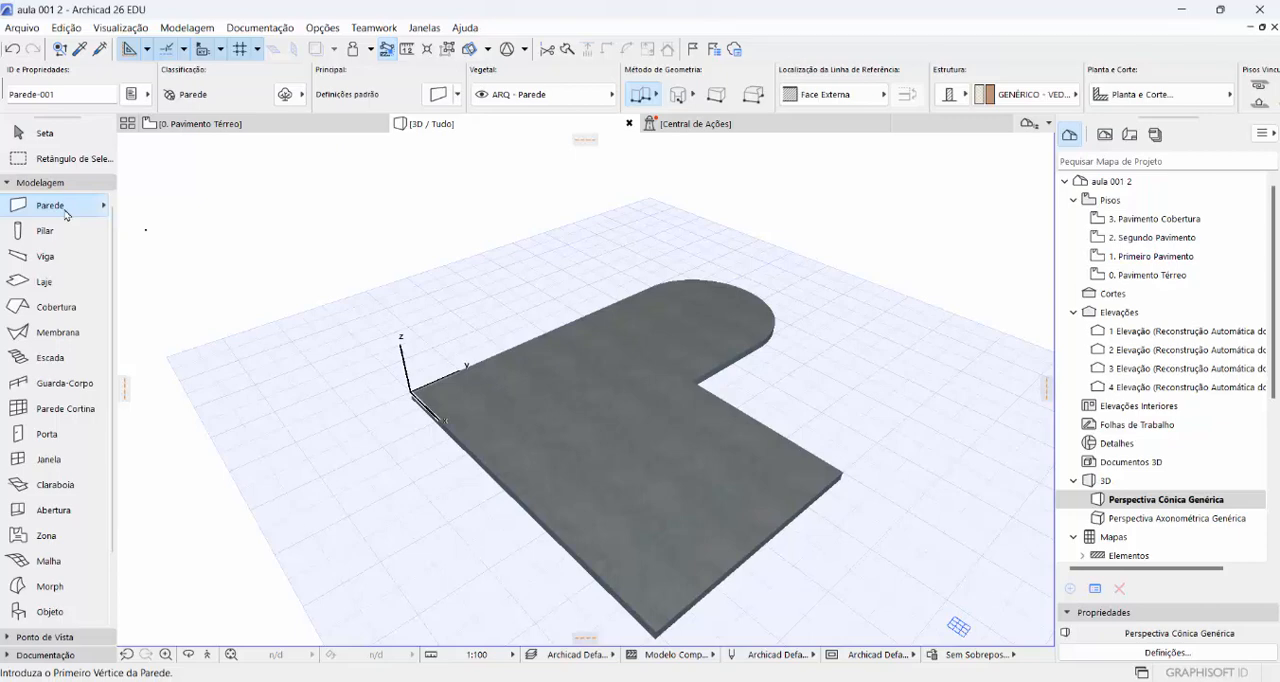
double_click(50, 205)
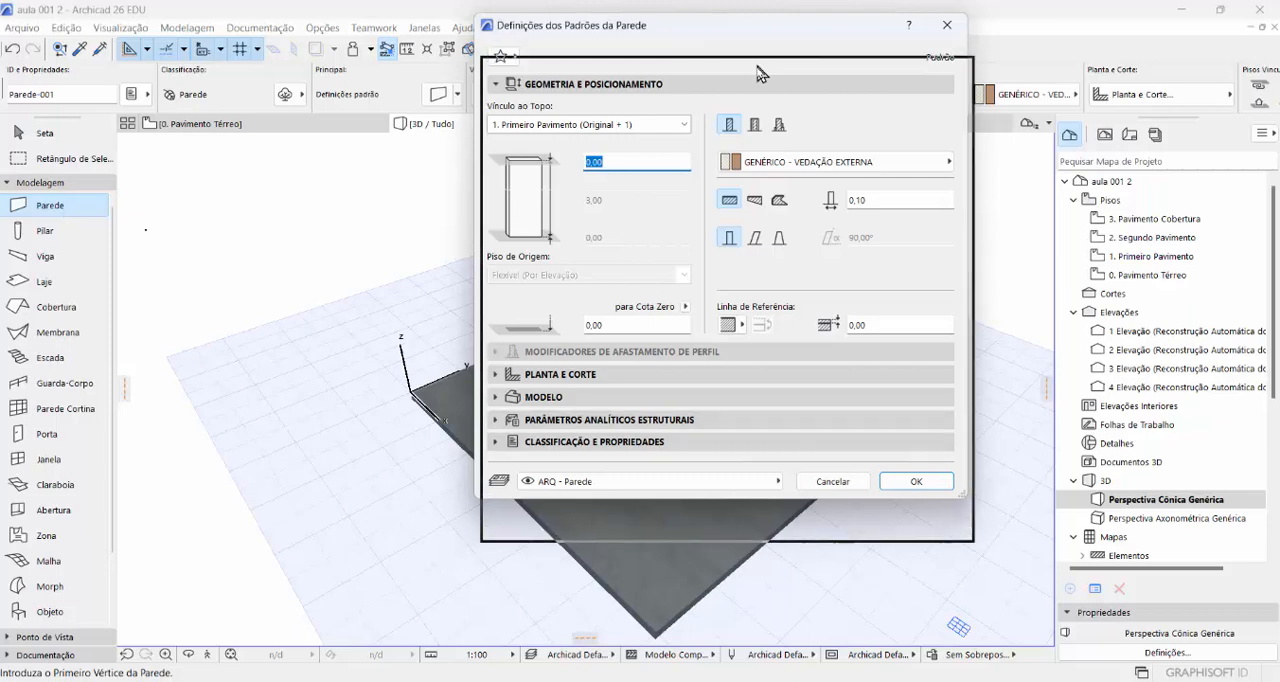
drag(754, 38, 748, 84)
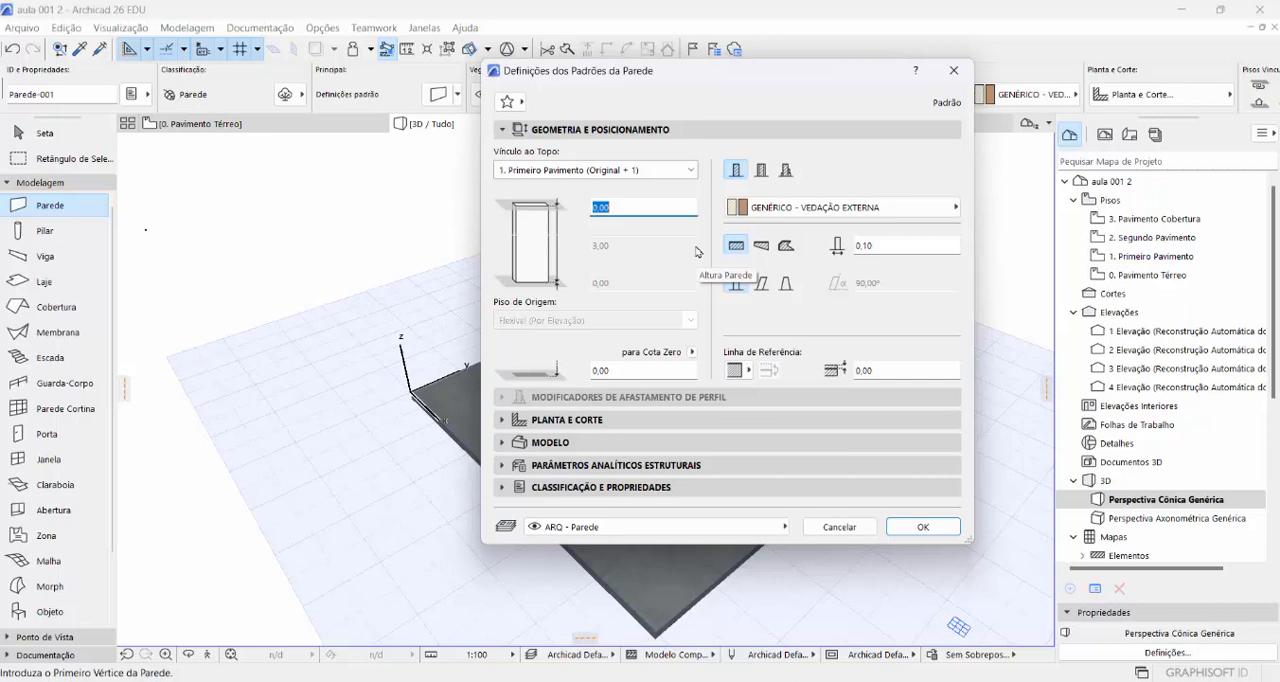
click(839, 527)
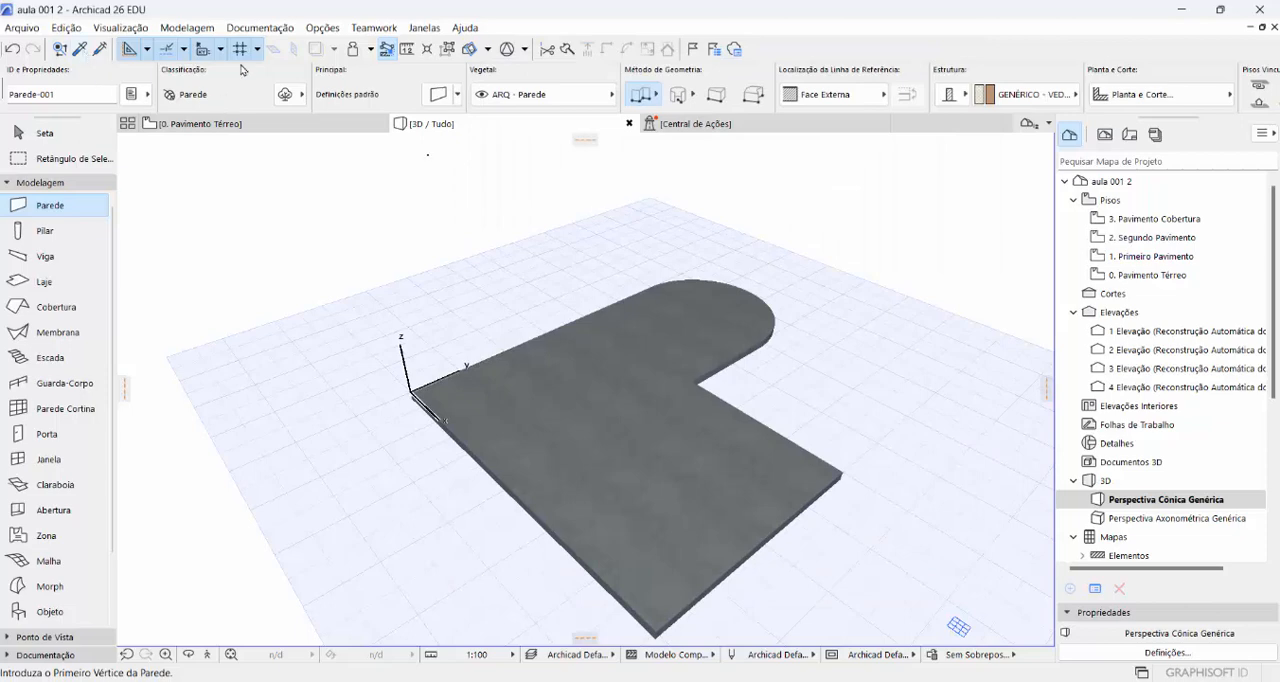
- In the story settings (Definições de Pisos), set the Pavimento Térreo's height to the next story to 3,20
click(175, 31)
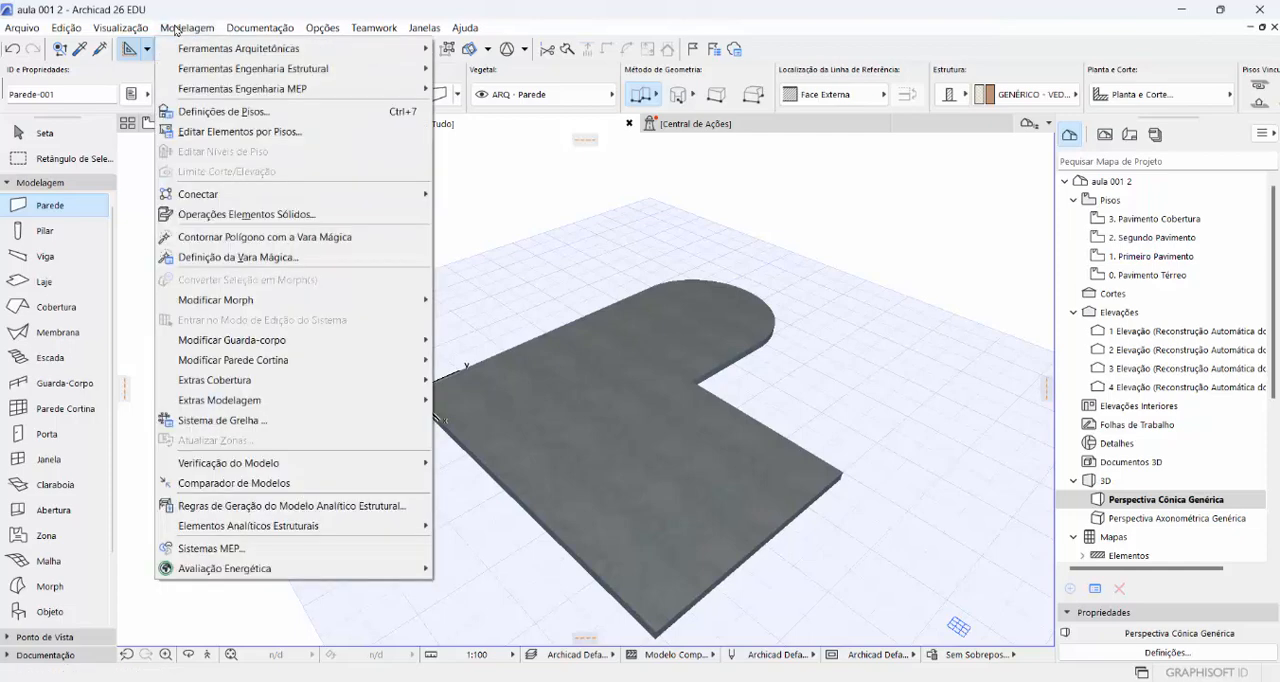
click(207, 112)
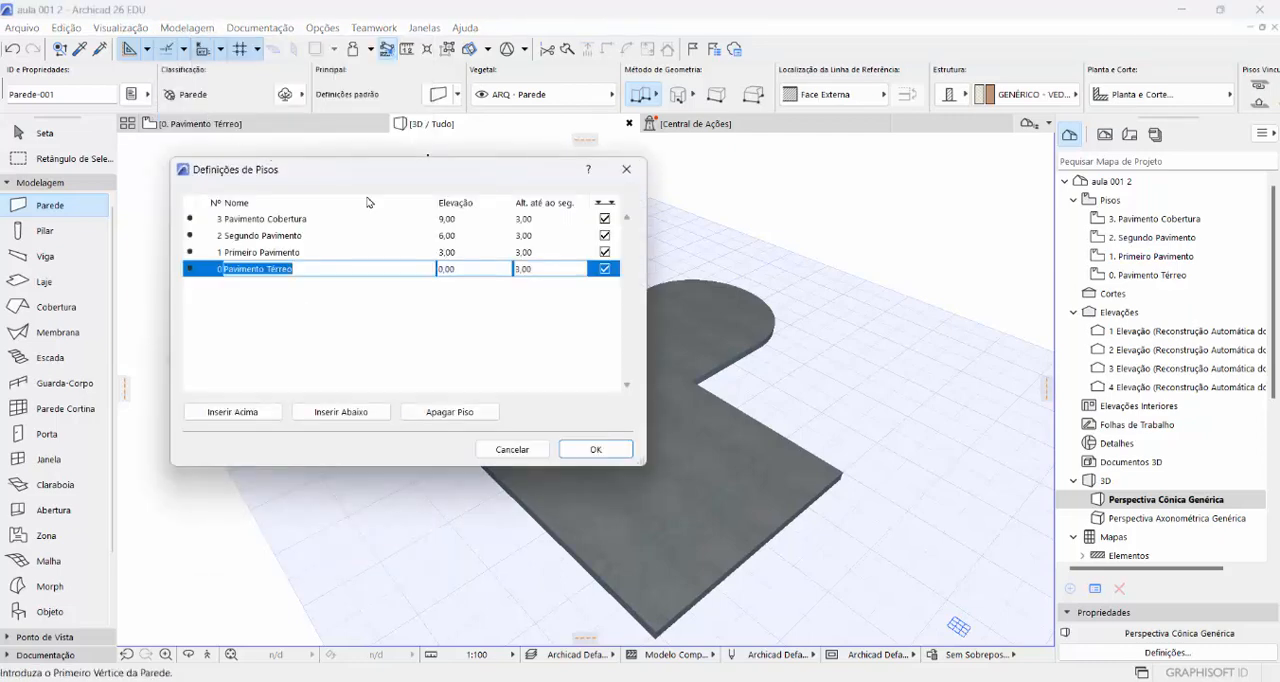
drag(443, 192, 622, 225)
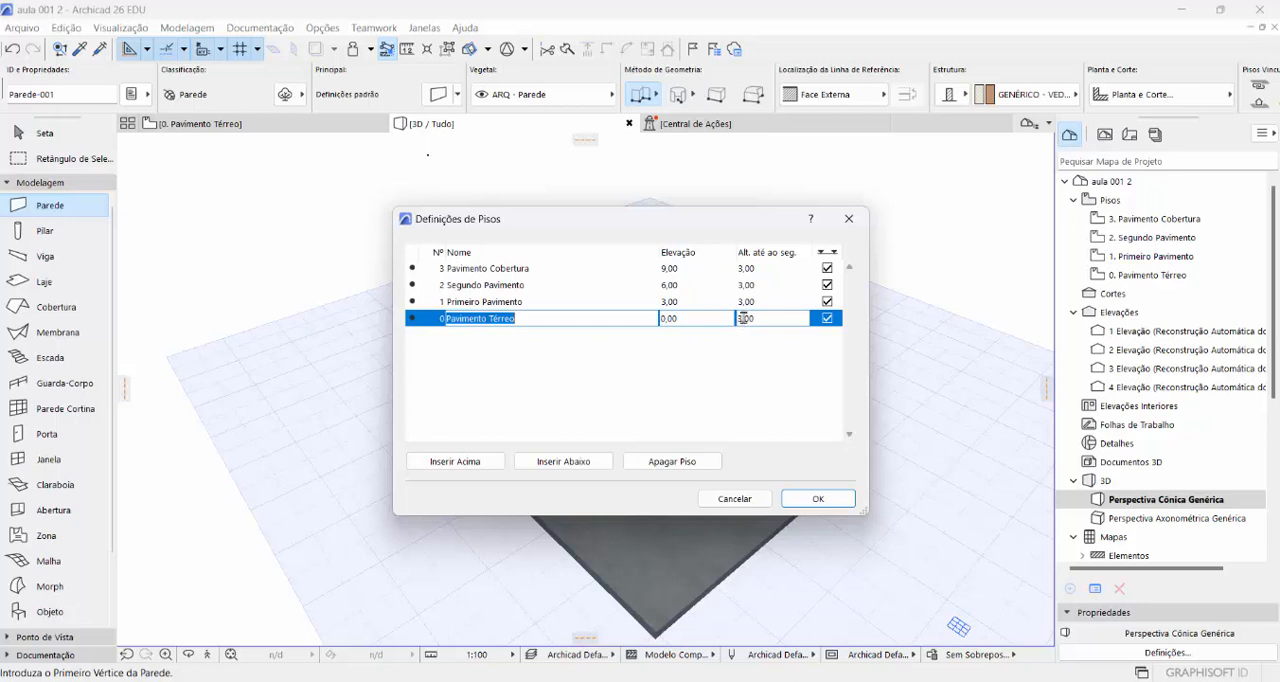
drag(743, 318, 750, 318)
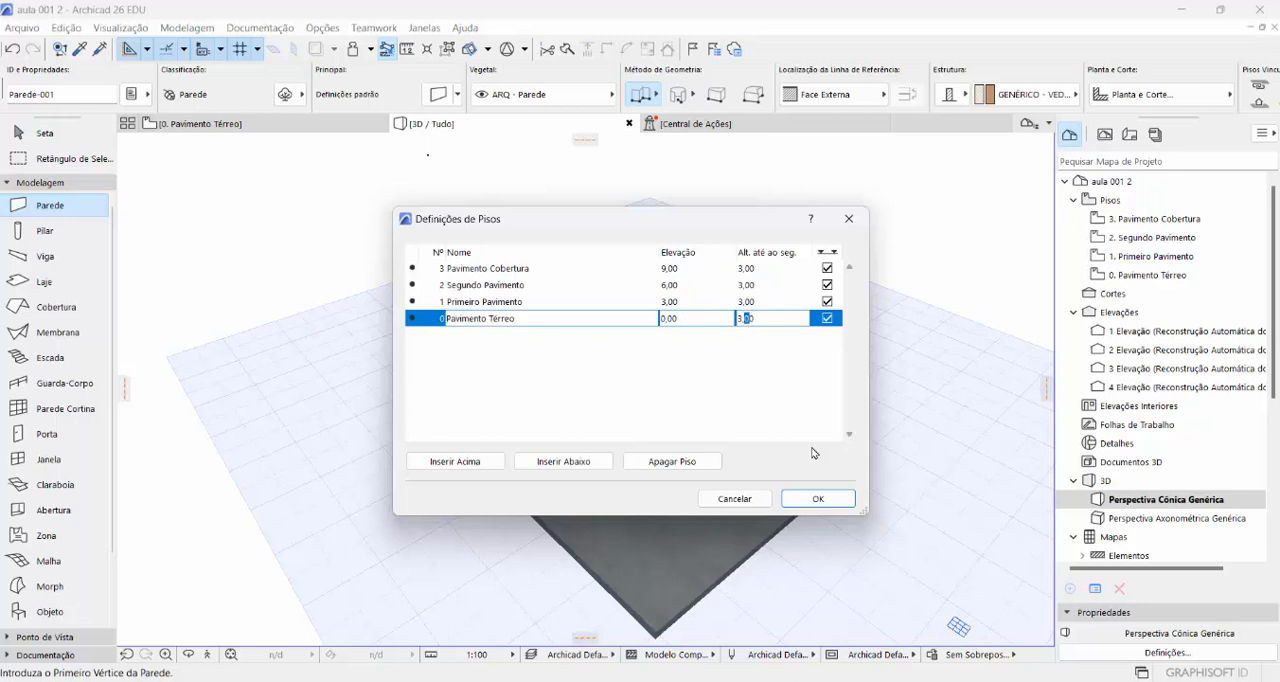
text(2)
key(Return)
- Set the heights to next of Primeiro Pavimento and Segundo Pavimento to 3,20 and apply the story settings
click(752, 302)
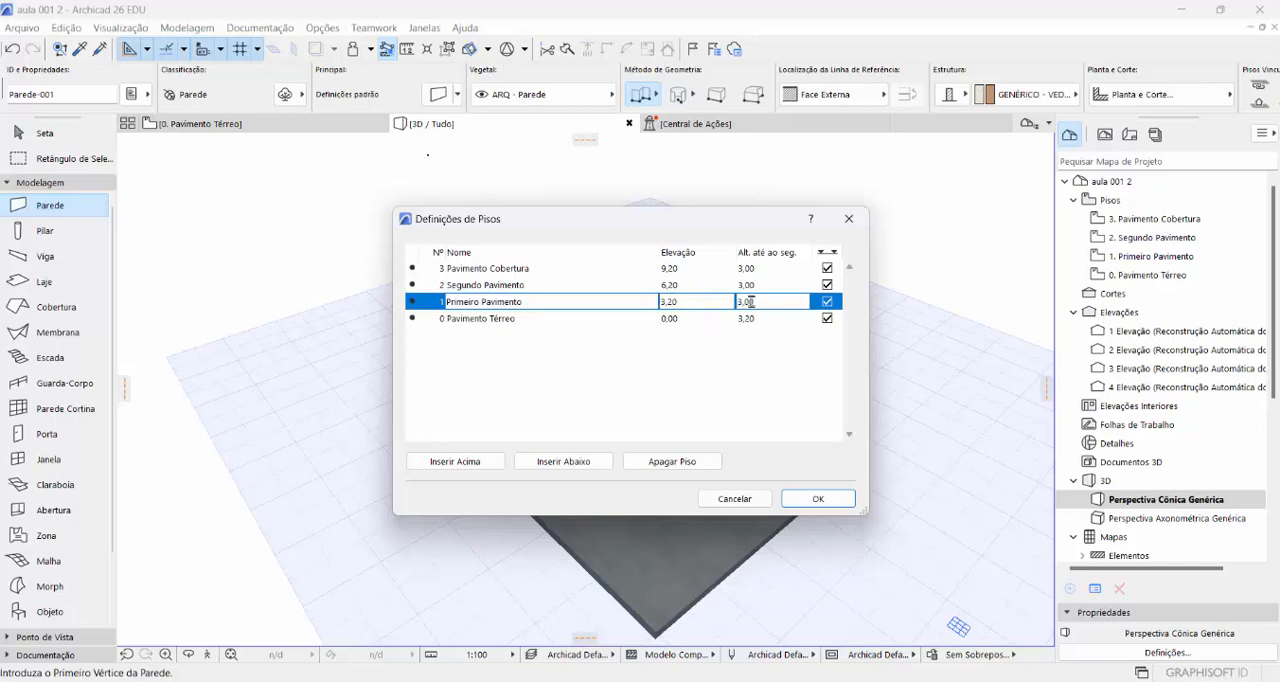
text(32)
click(748, 305)
text(3,2)
key(Return)
click(757, 285)
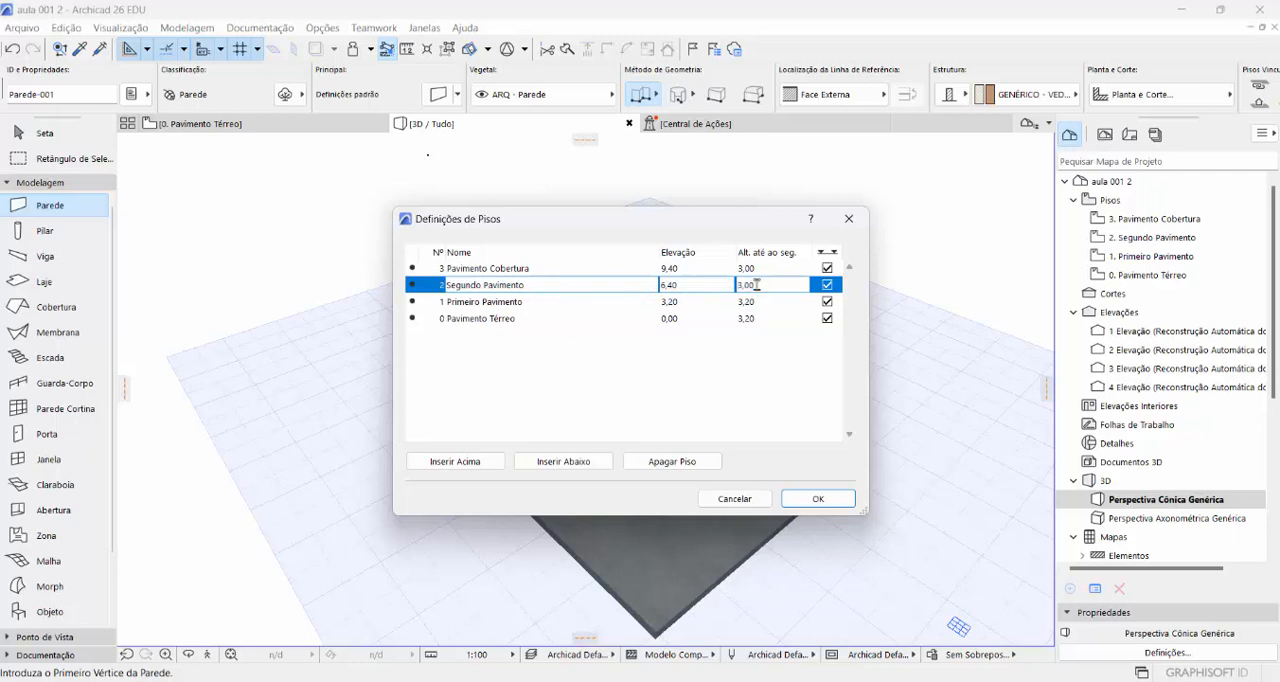
drag(757, 285, 740, 285)
text(3,20)
key(Return)
click(818, 499)
- Open the wall default settings and, after trying Não Vinculado, link the wall top to 1. Primeiro Pavimento (Original + 1)
double_click(57, 205)
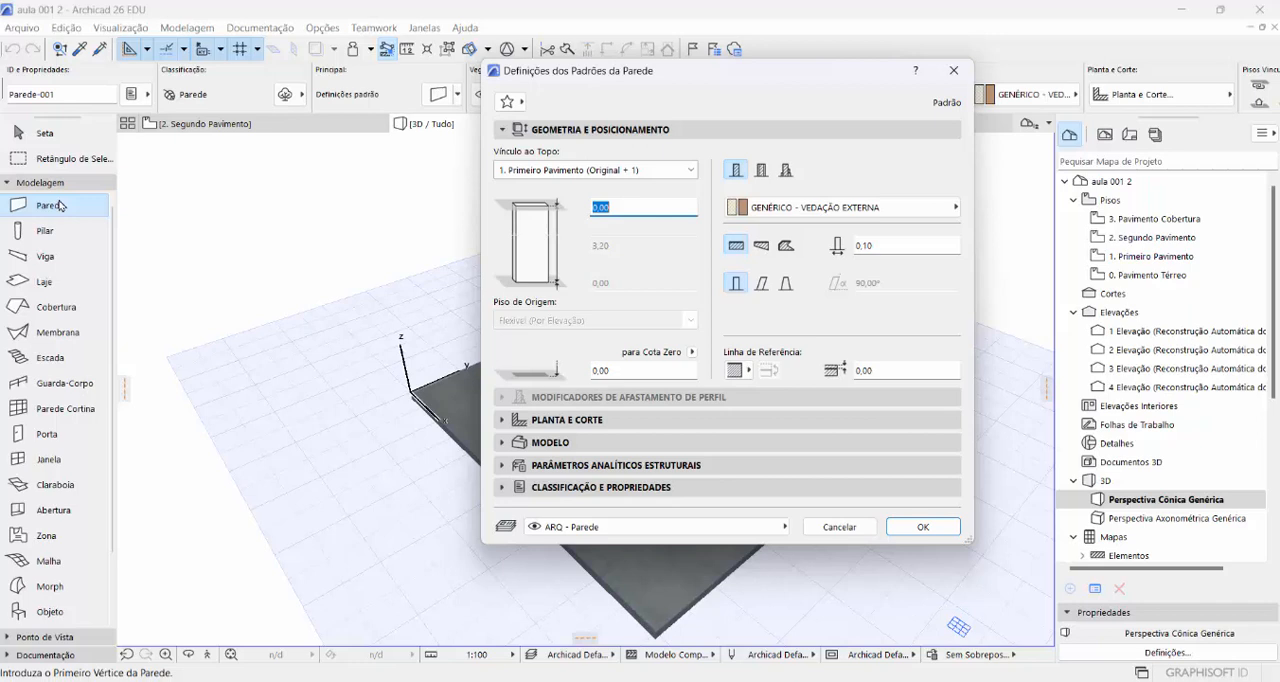
click(534, 172)
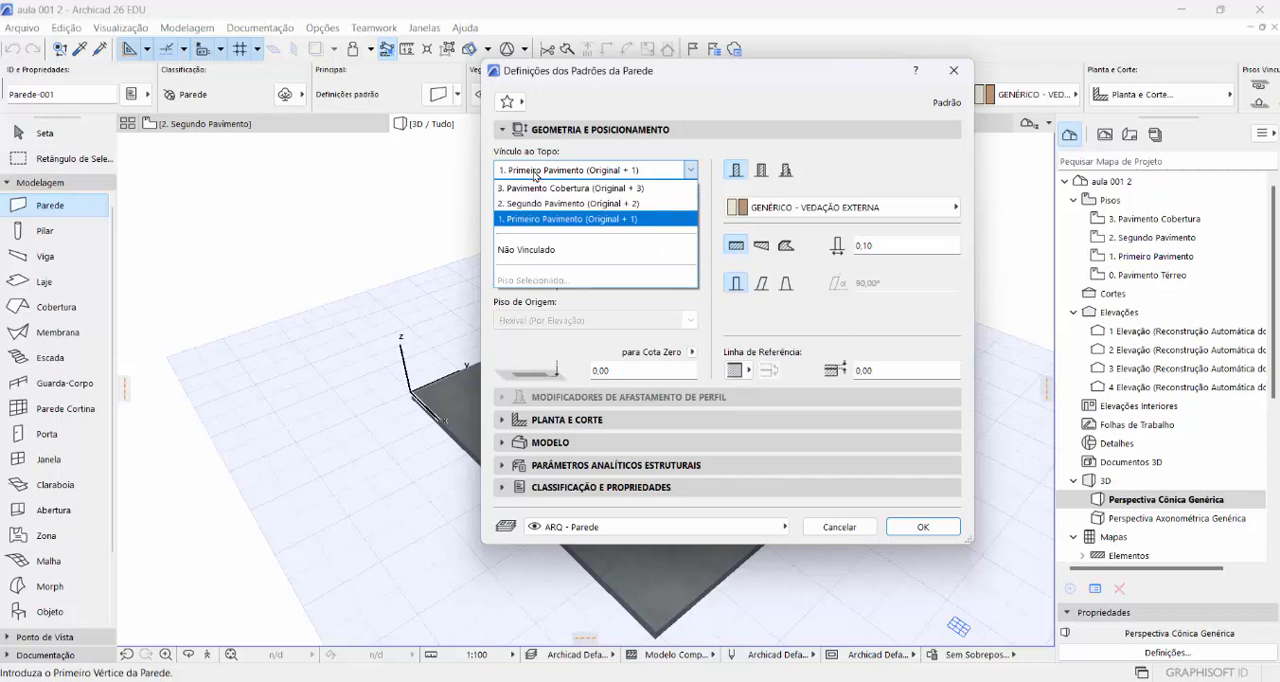
click(532, 259)
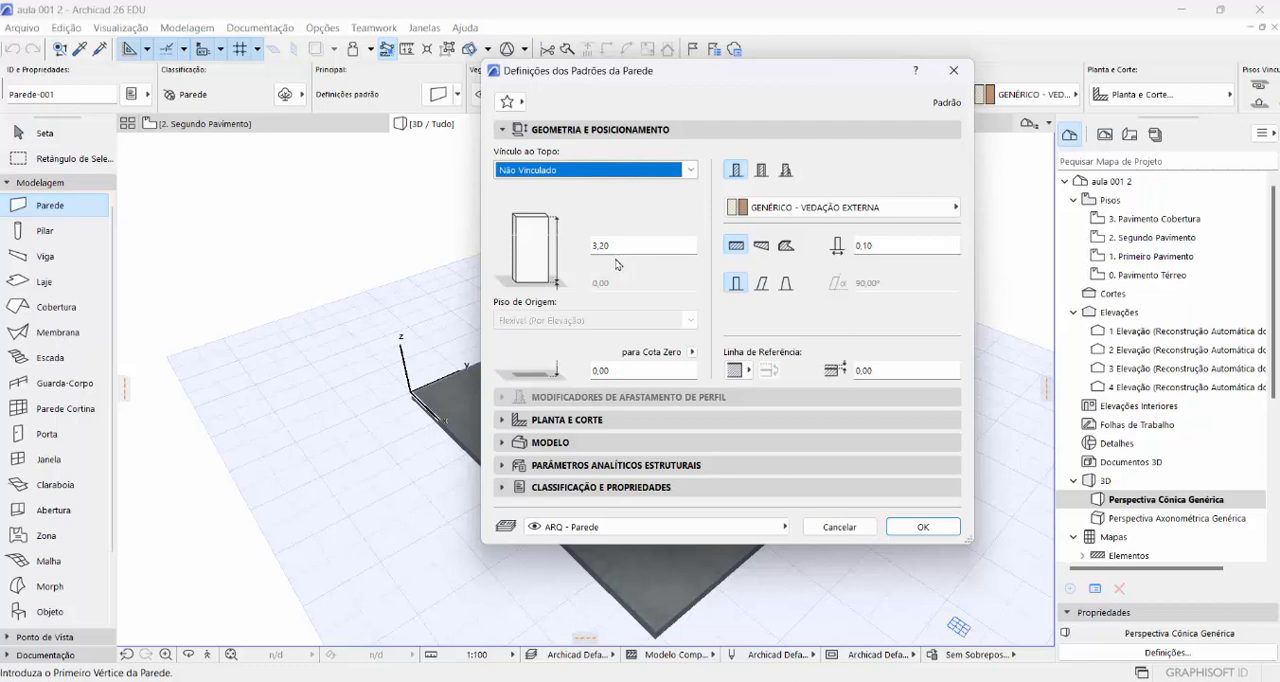
click(650, 172)
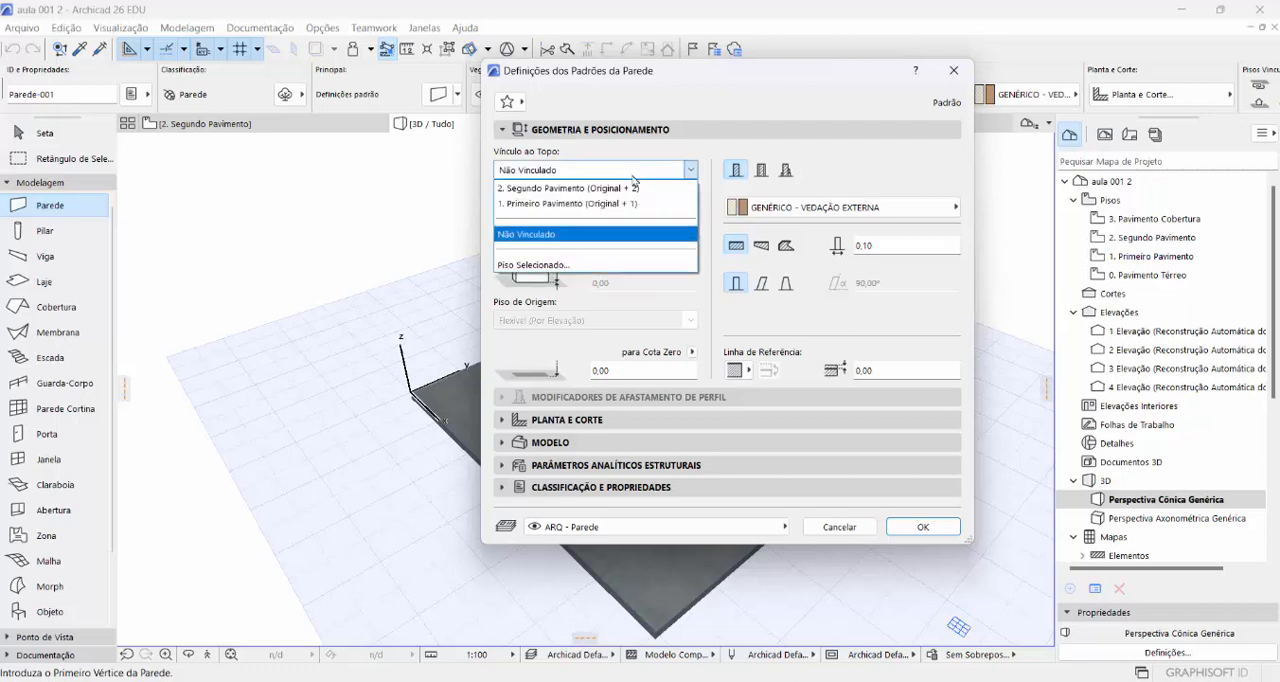
click(581, 204)
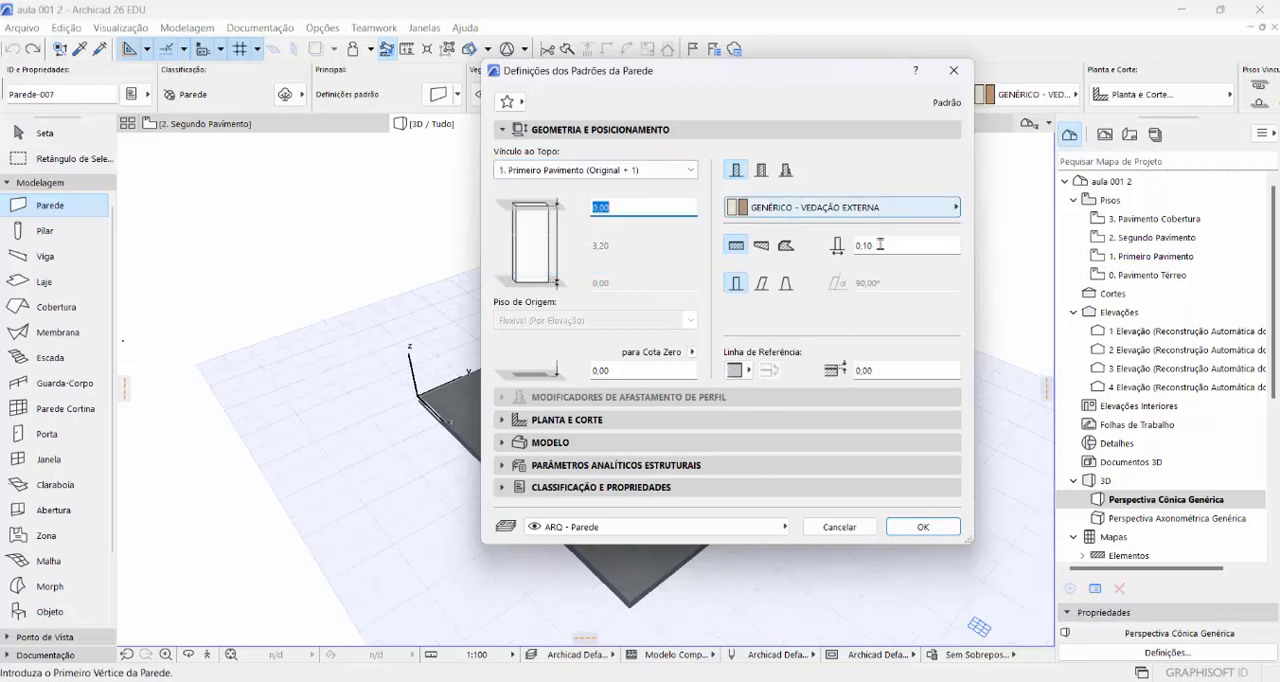
- Set the wall thickness to 0,15 and its building material to Tijolo - Vermelho from Vedações, and apply the settings
click(873, 245)
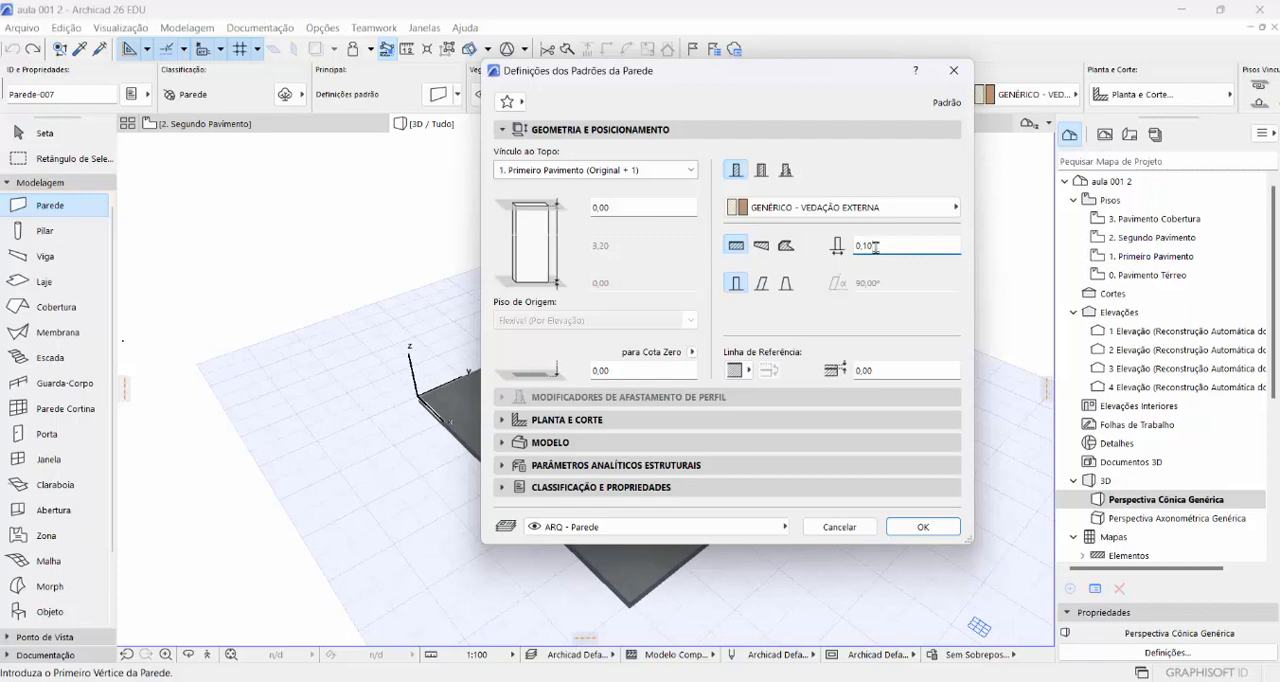
drag(875, 246, 866, 246)
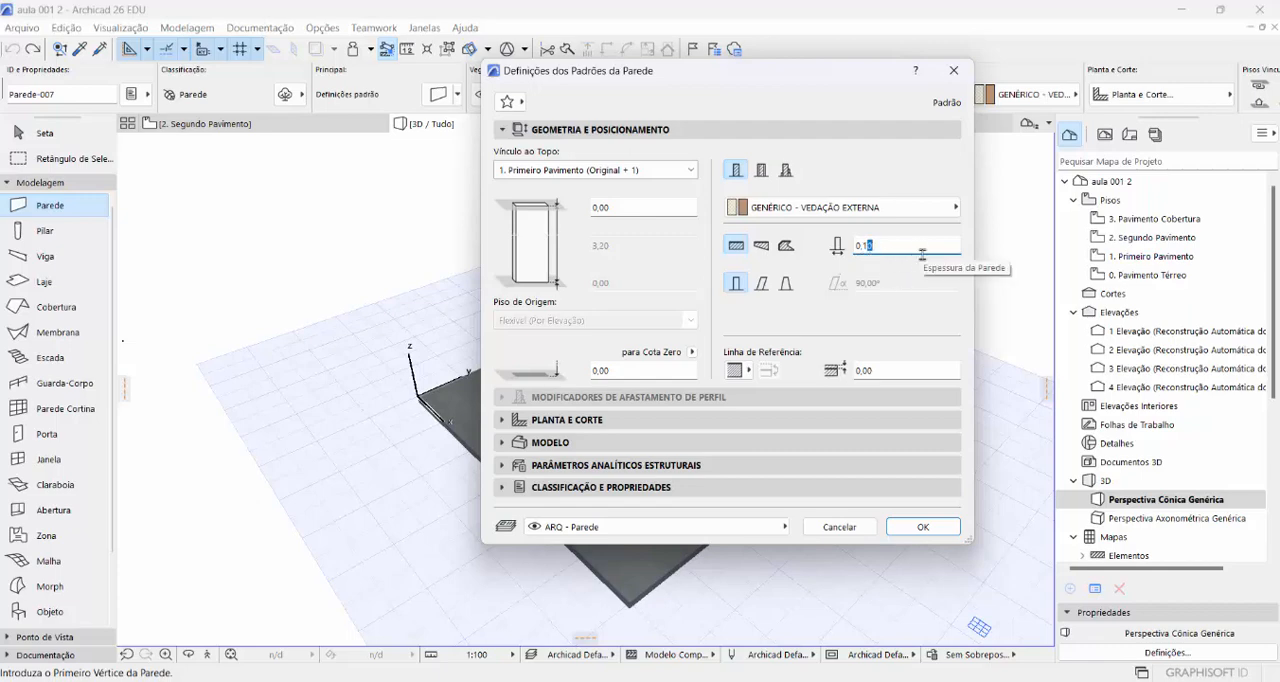
text(5)
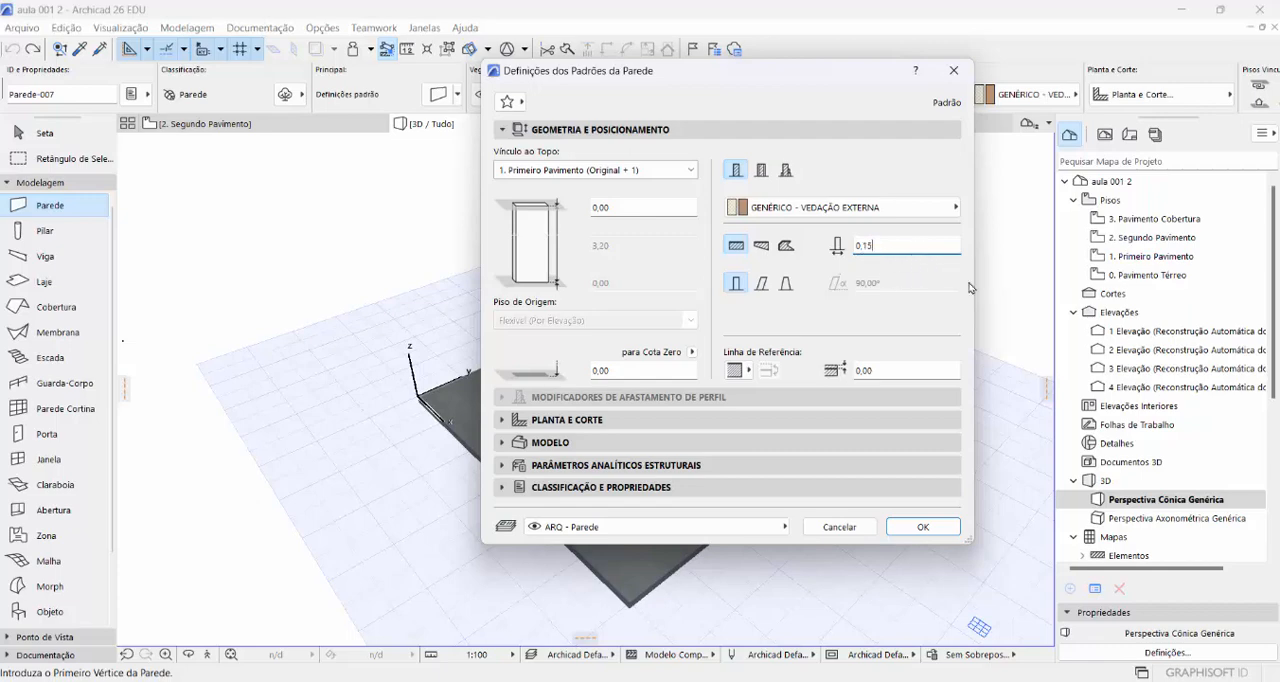
click(956, 208)
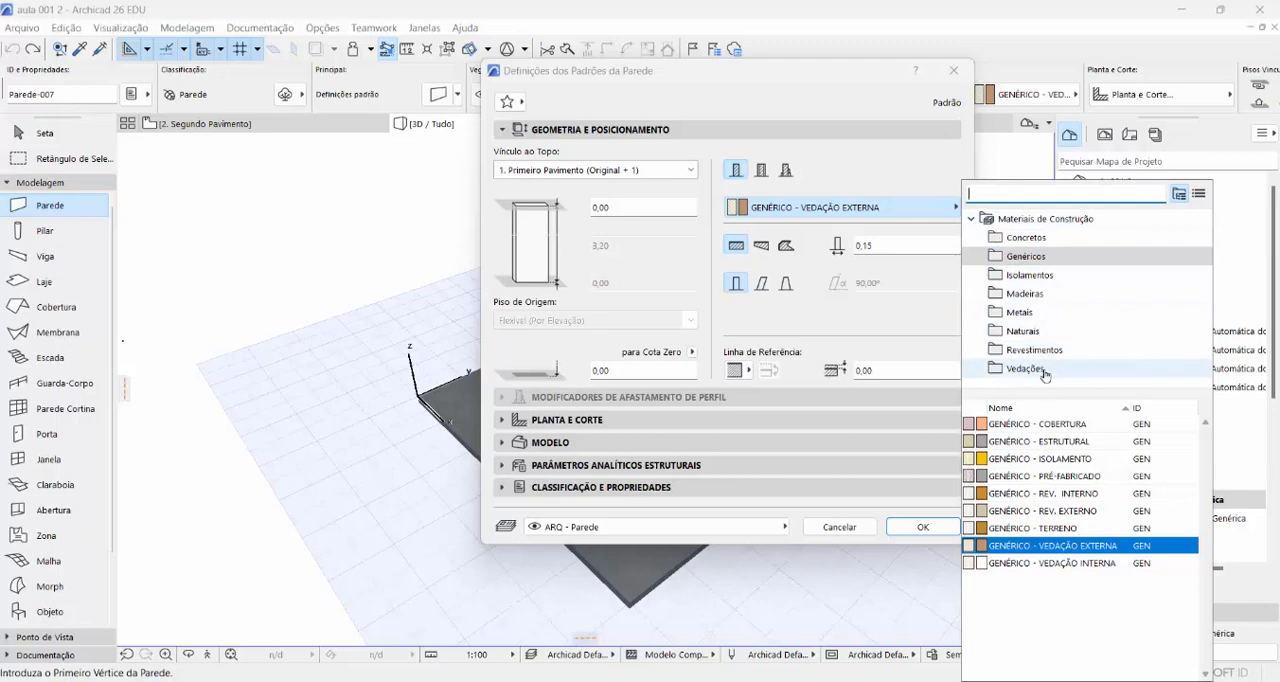
click(1045, 372)
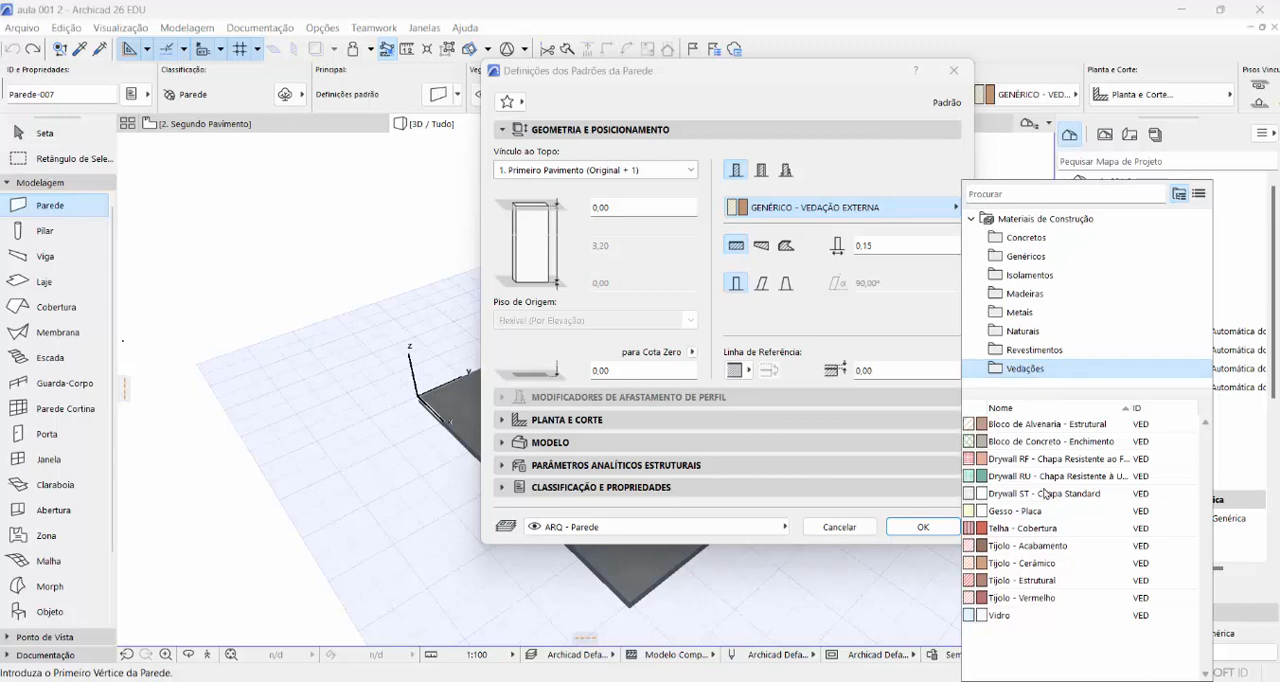
click(1038, 600)
click(1038, 600)
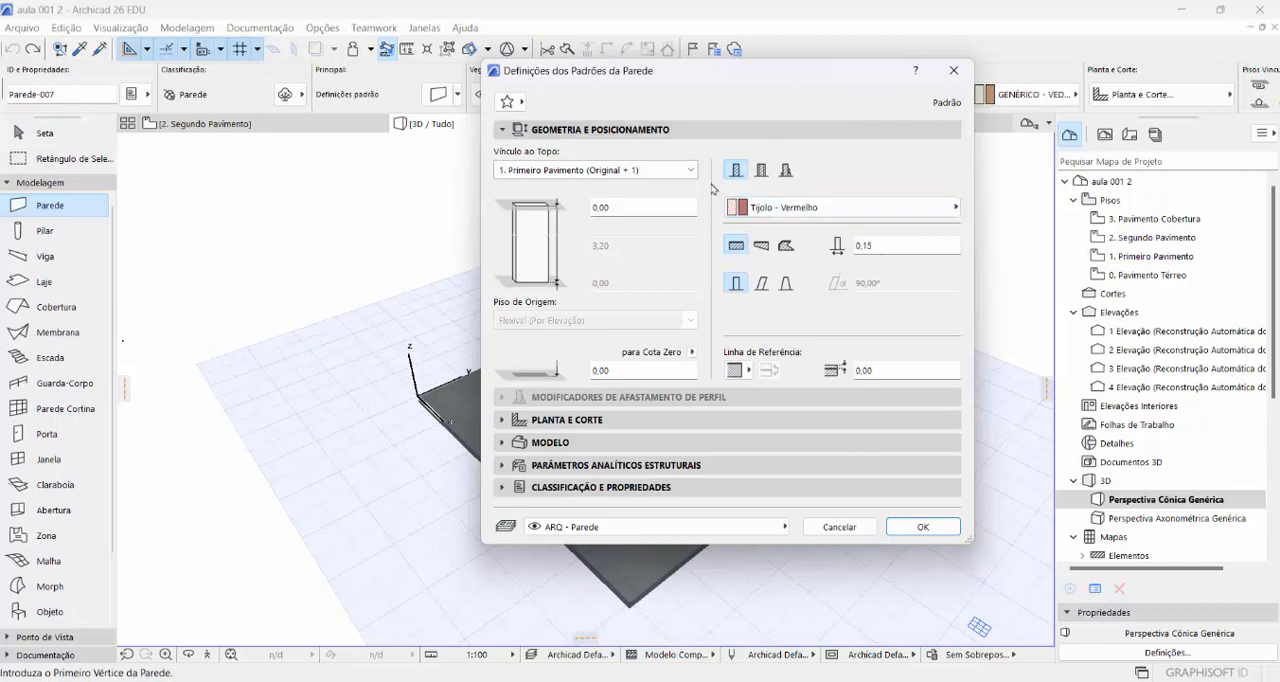
click(883, 246)
key(Return)
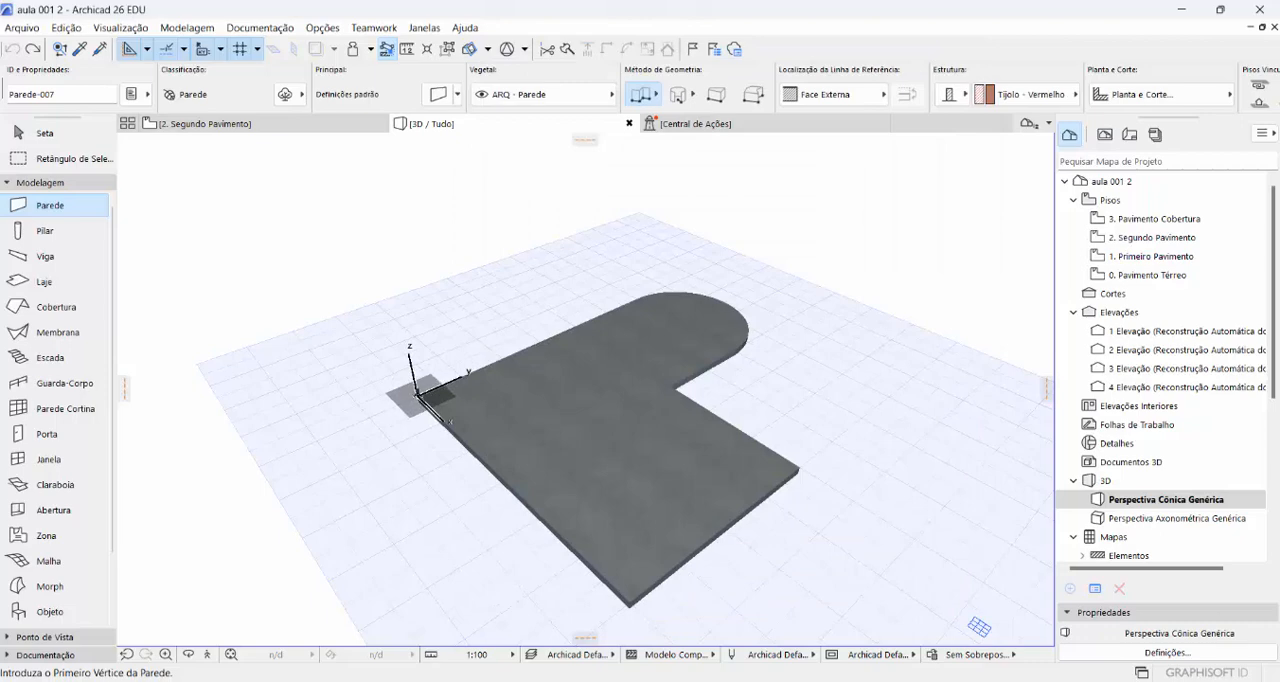
- Draw continuous walls along the slab outline from the origin: a 6,00 m straight run, a 3,00 m tangential arc, and straight runs back to the origin
click(421, 396)
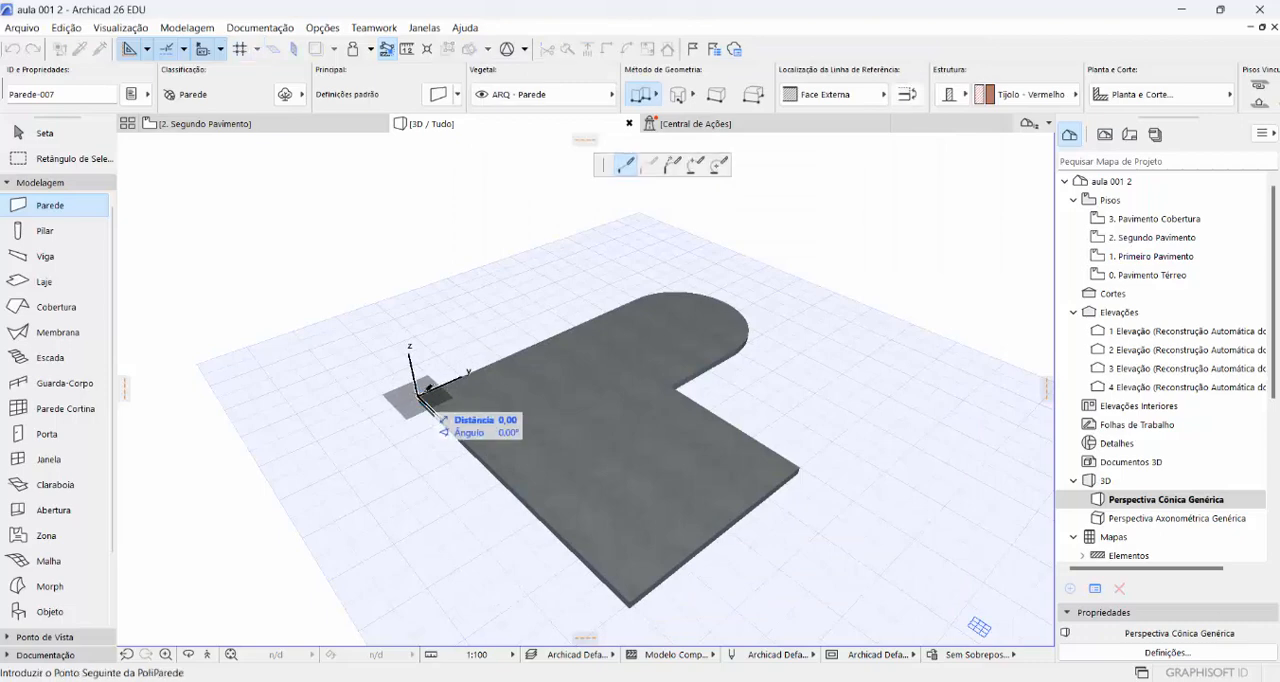
click(645, 298)
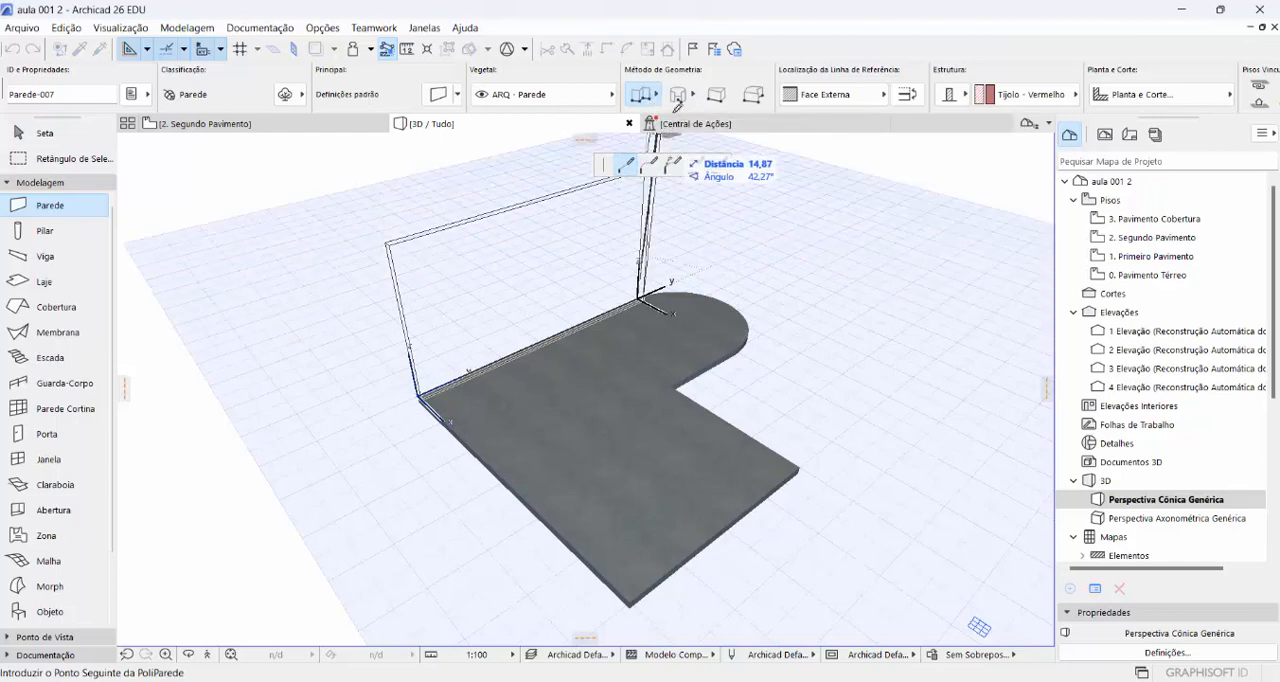
click(649, 165)
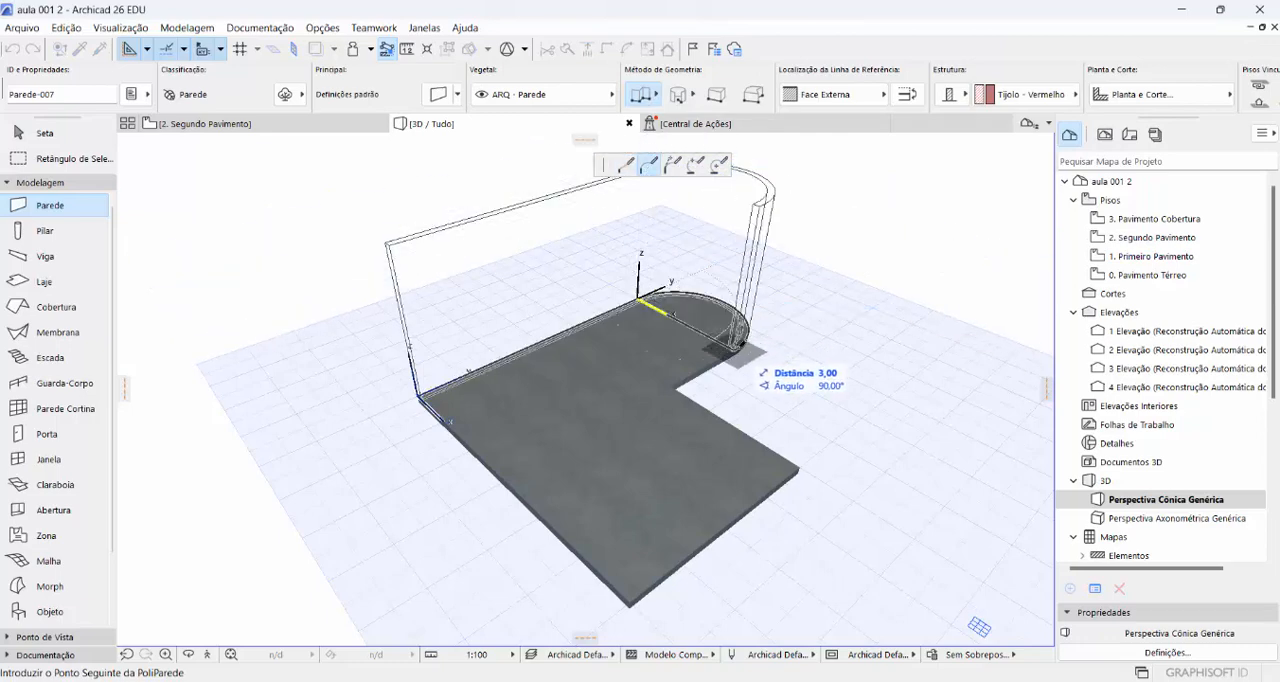
click(740, 345)
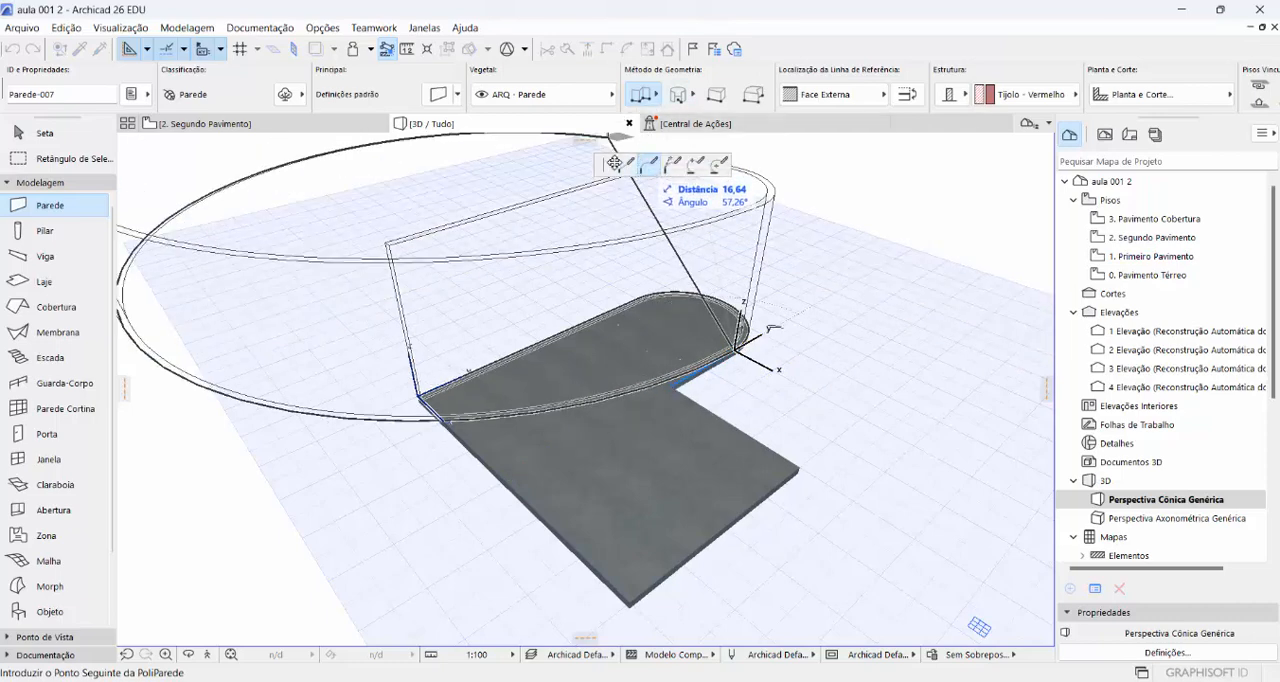
click(627, 165)
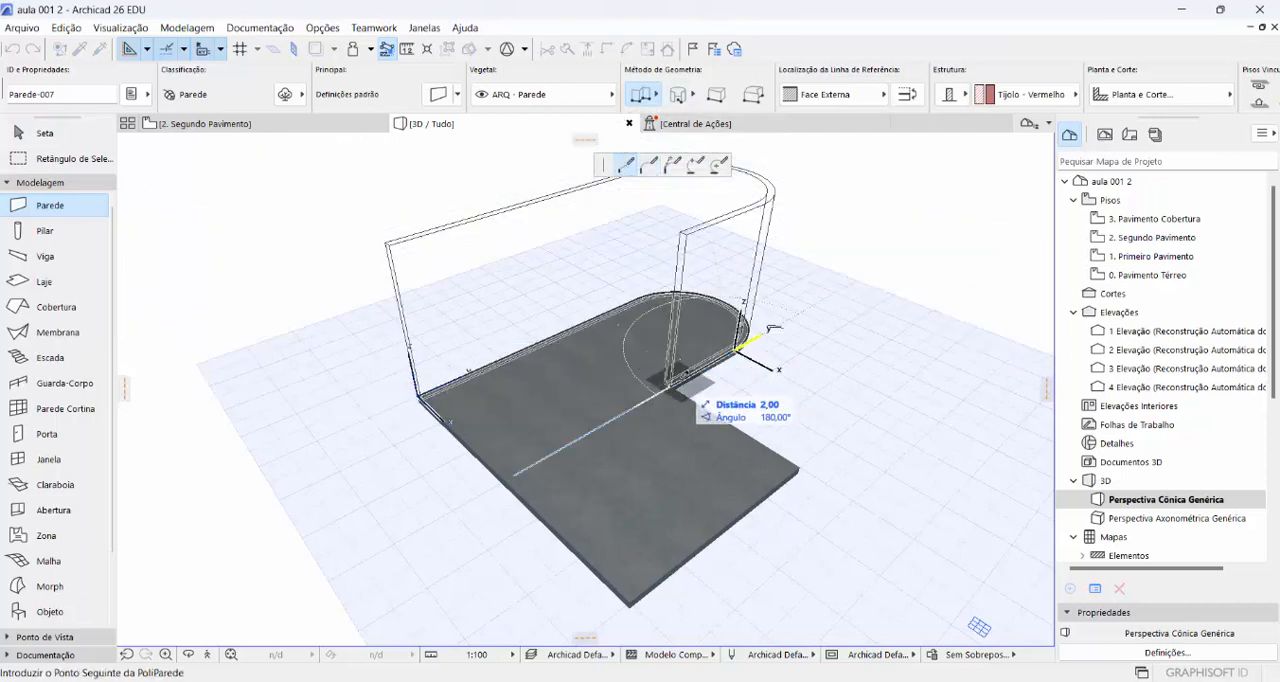
click(800, 466)
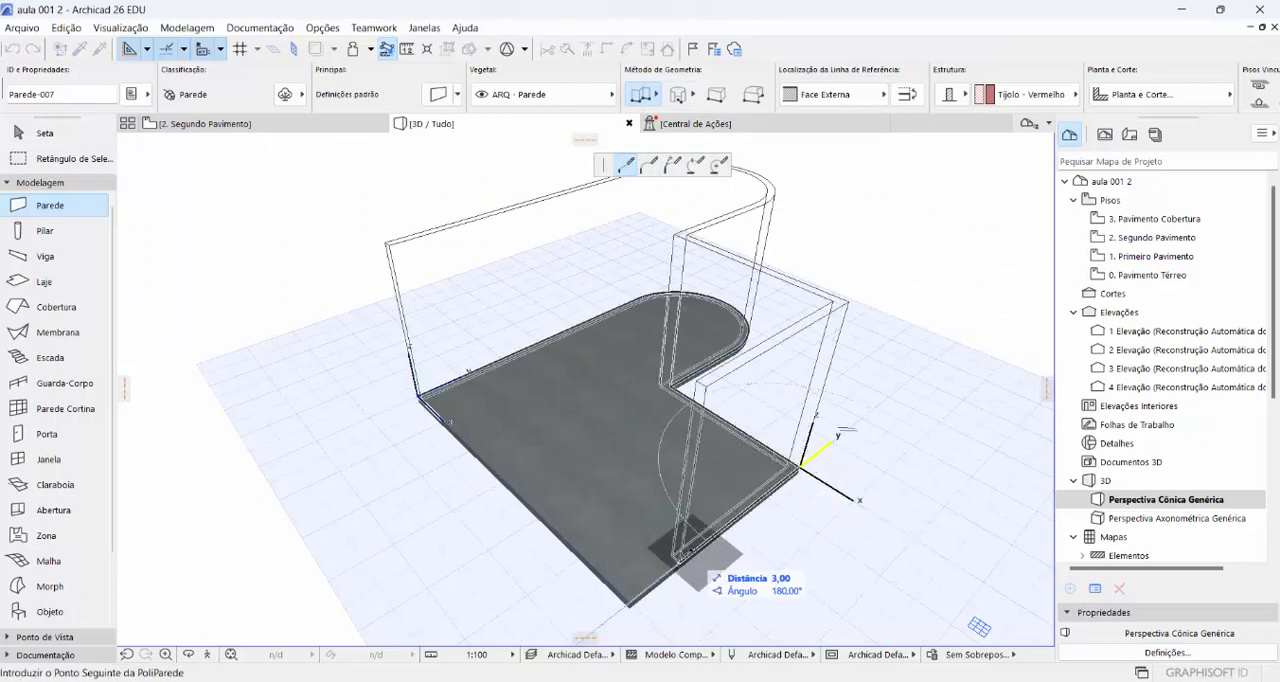
click(630, 603)
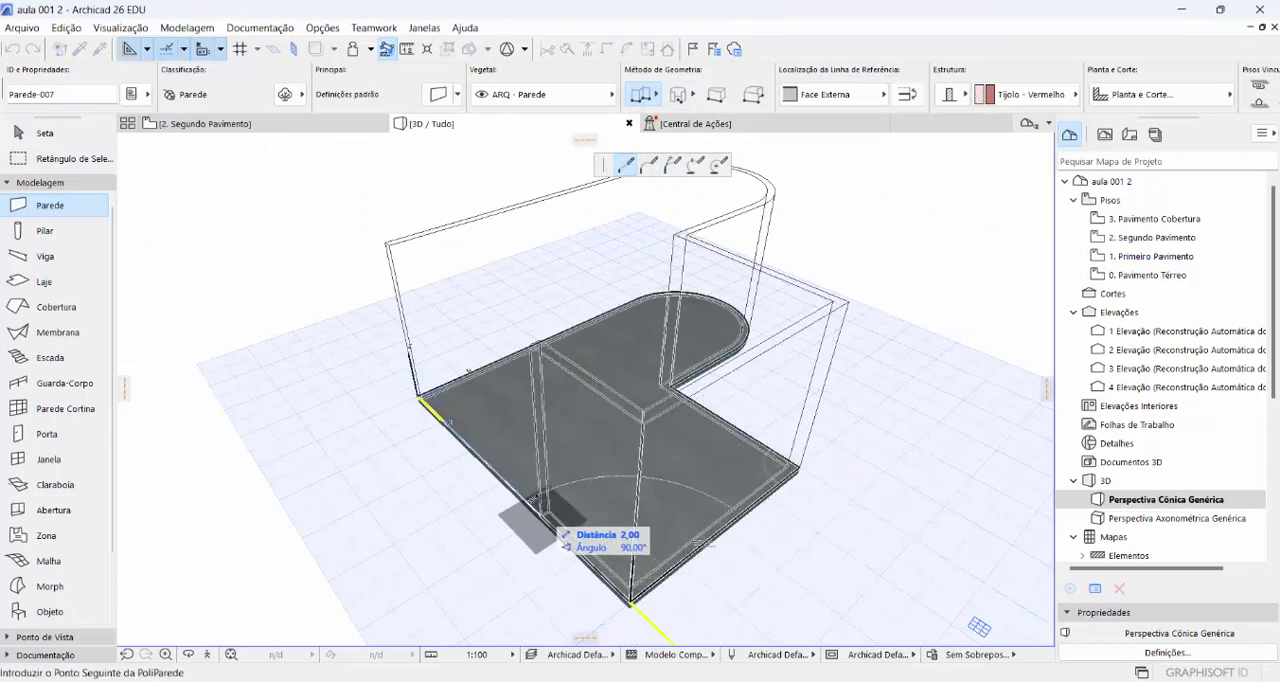
click(420, 394)
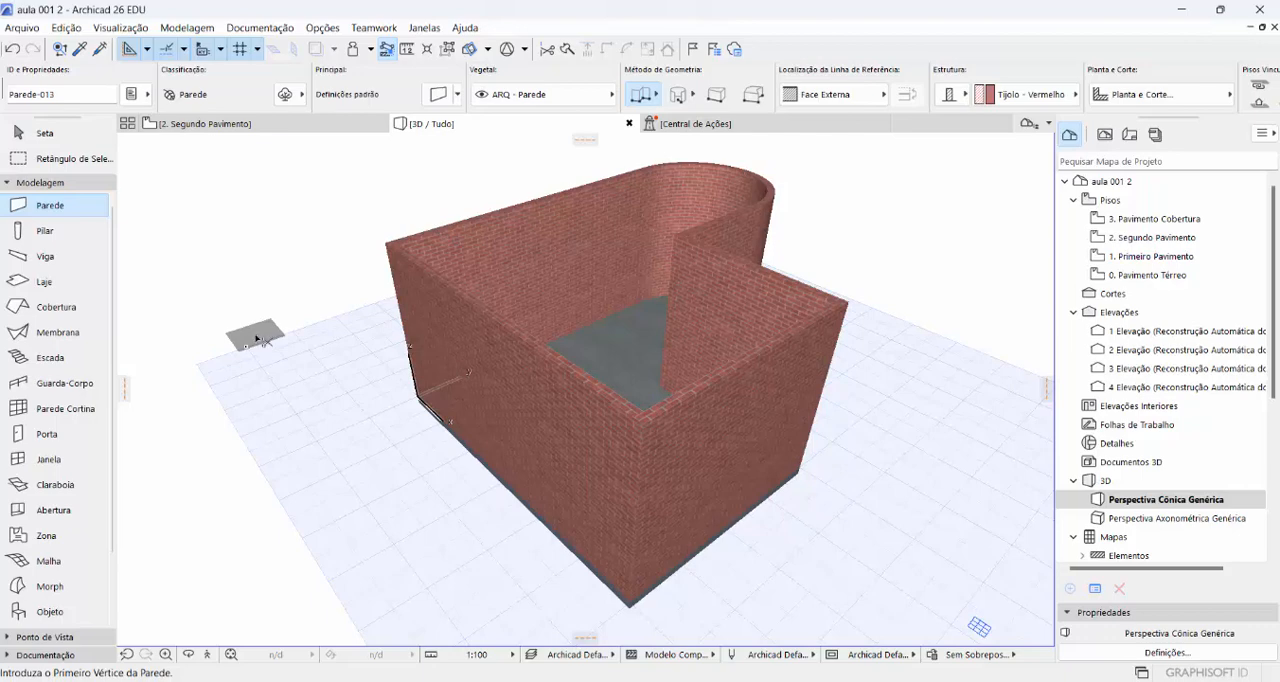
- Undo the walls just drawn around the slab
right_click(257, 339)
click(234, 495)
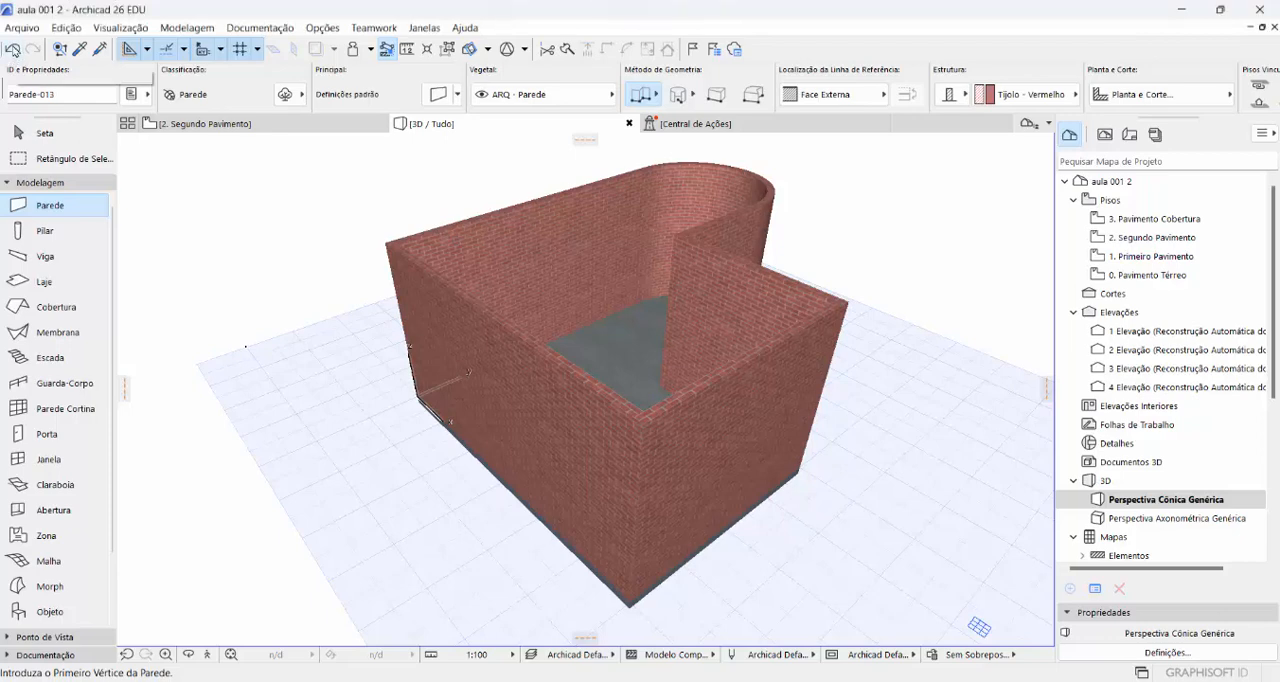
click(13, 49)
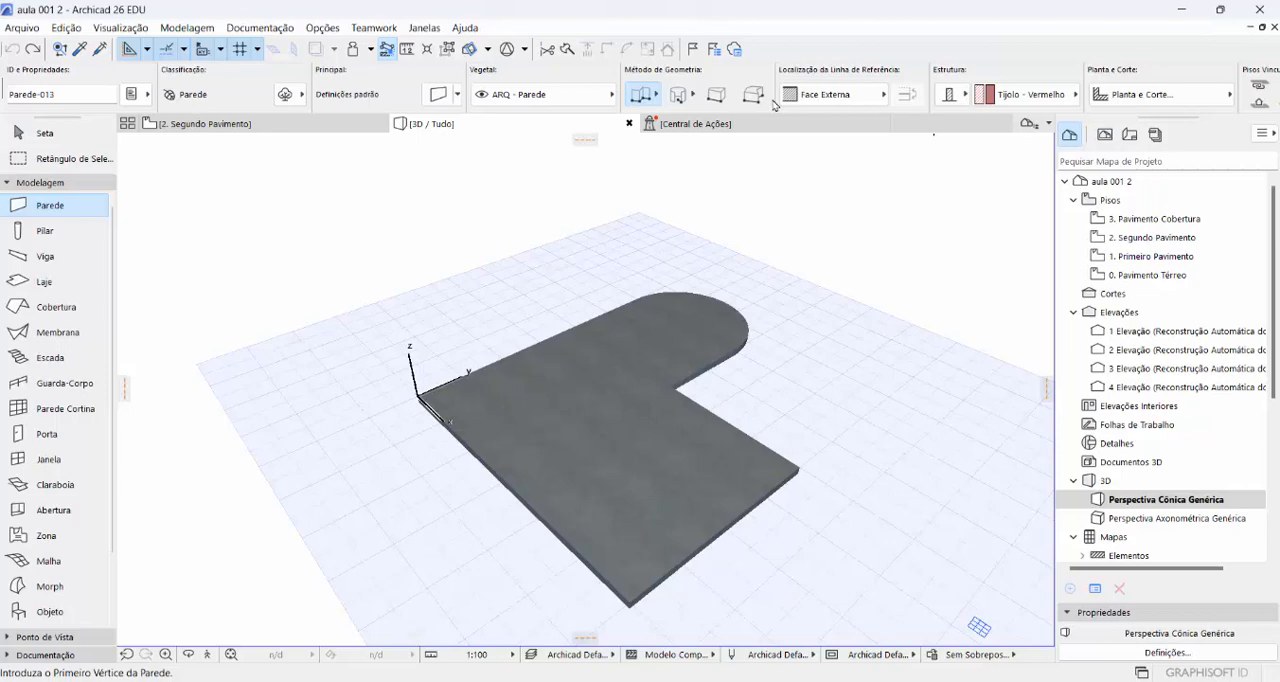
- Set the wall reference line to Face Interna and generate the brick walls automatically along the whole slab outline
click(886, 96)
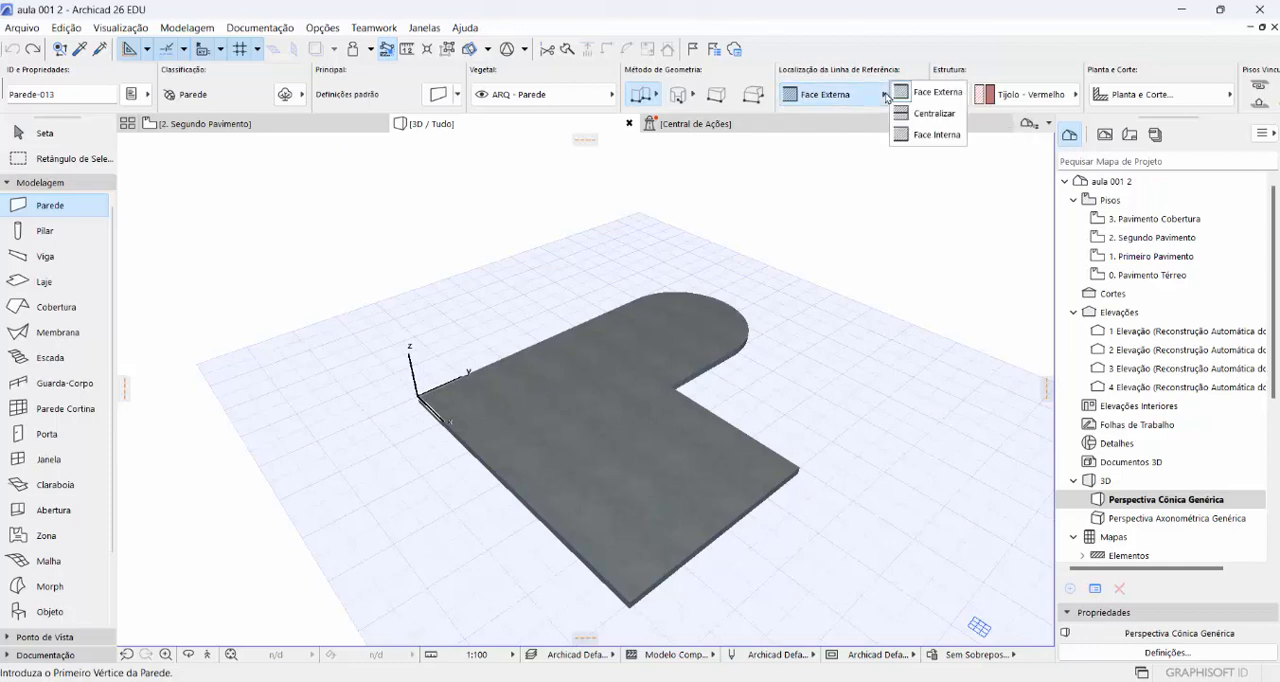
click(926, 135)
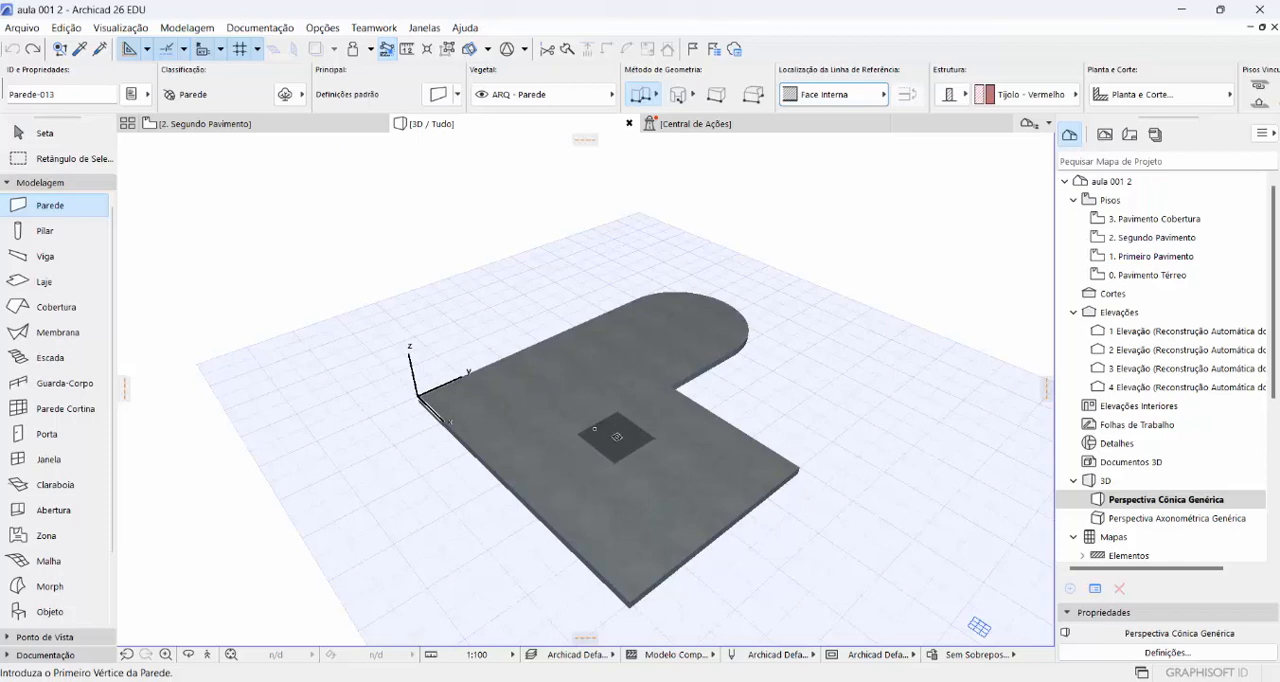
click(583, 445)
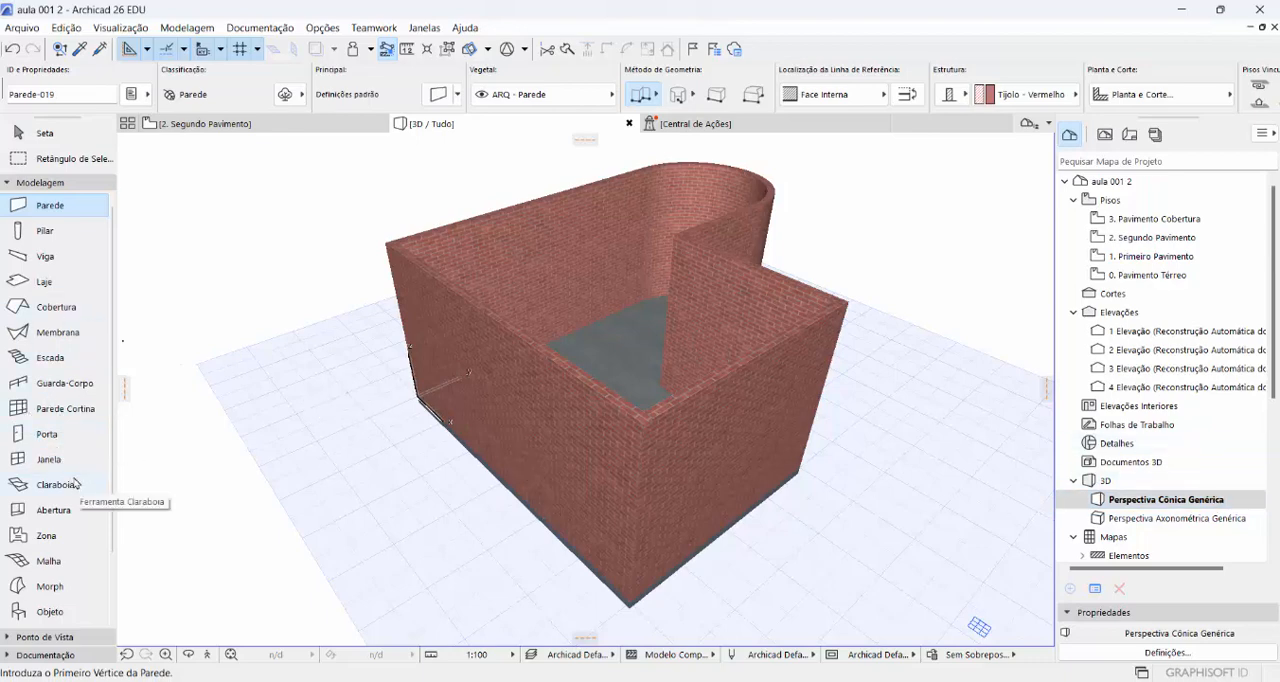
- Activate the Door tool (Porta) and load the favorite Porta de Abrir em Madeira - Default
click(57, 438)
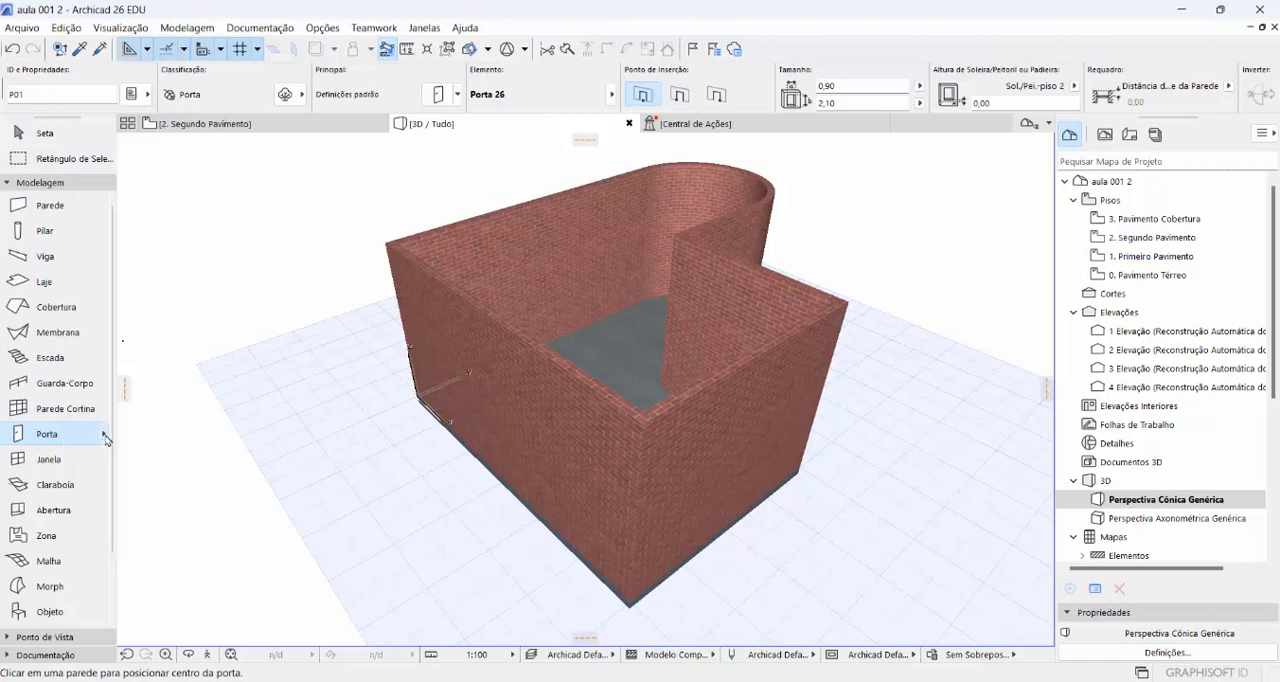
click(105, 437)
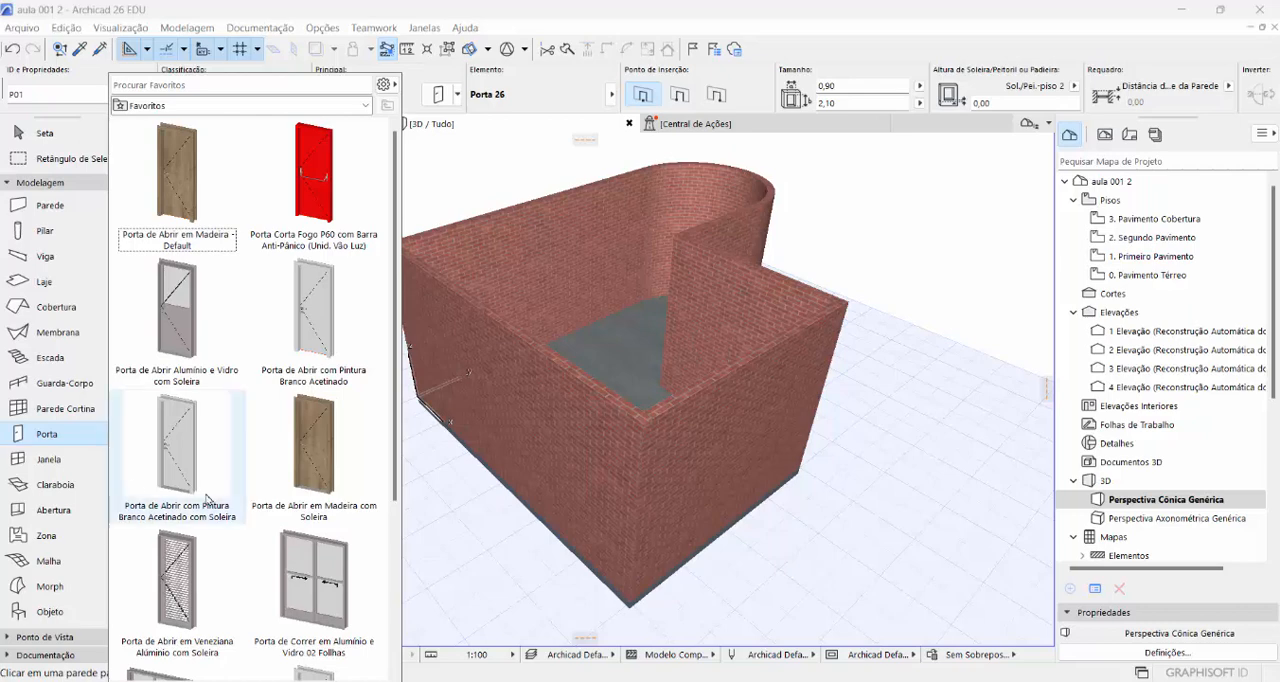
double_click(169, 180)
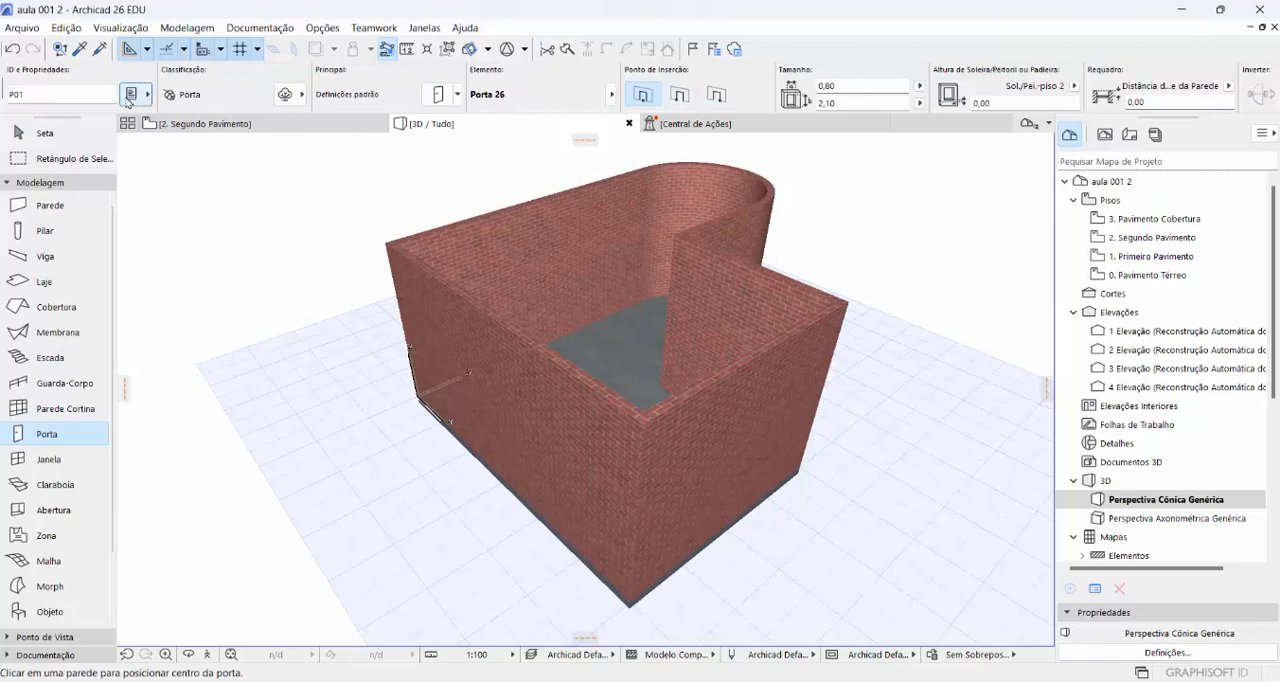
- Open the default door settings and set the insertion point of Porta 26 to Lado 2
double_click(78, 441)
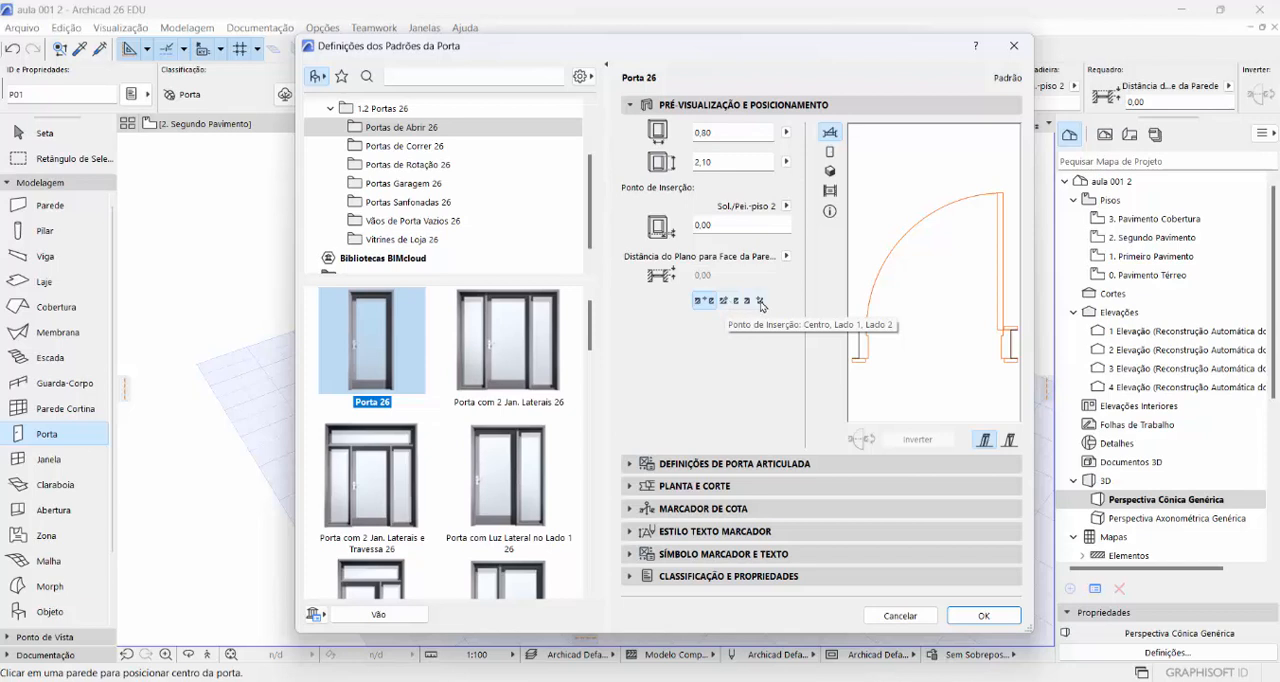
click(761, 302)
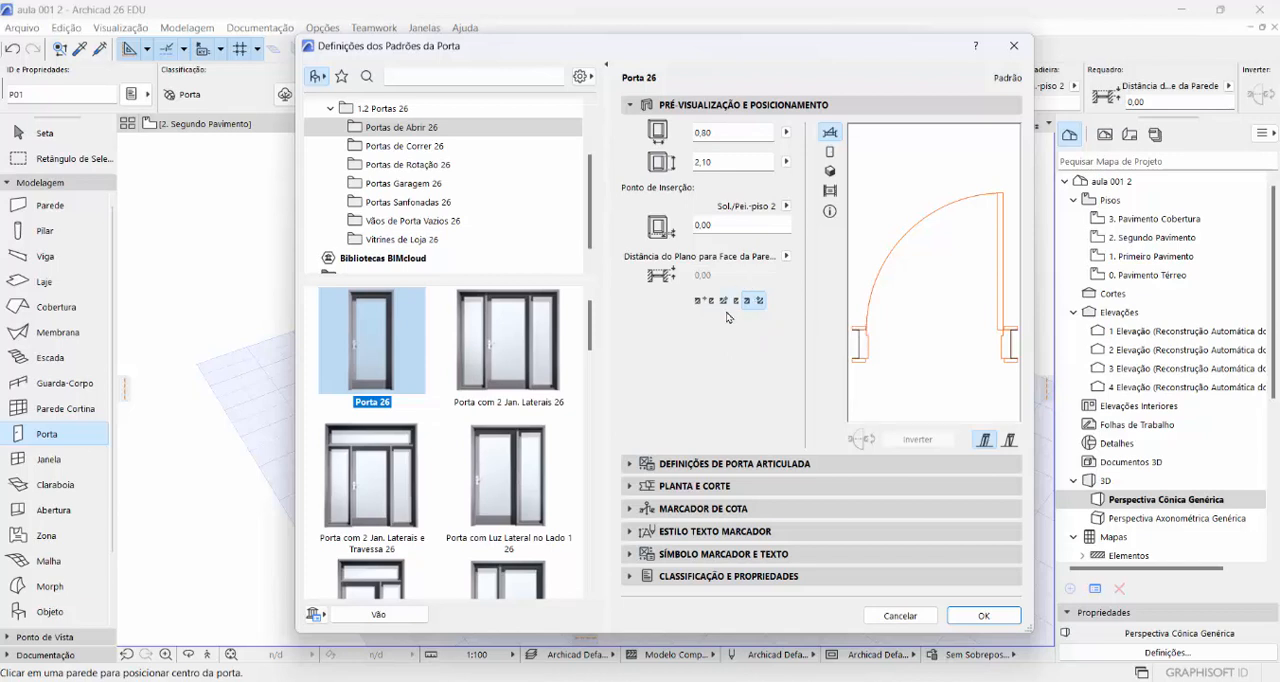
click(748, 302)
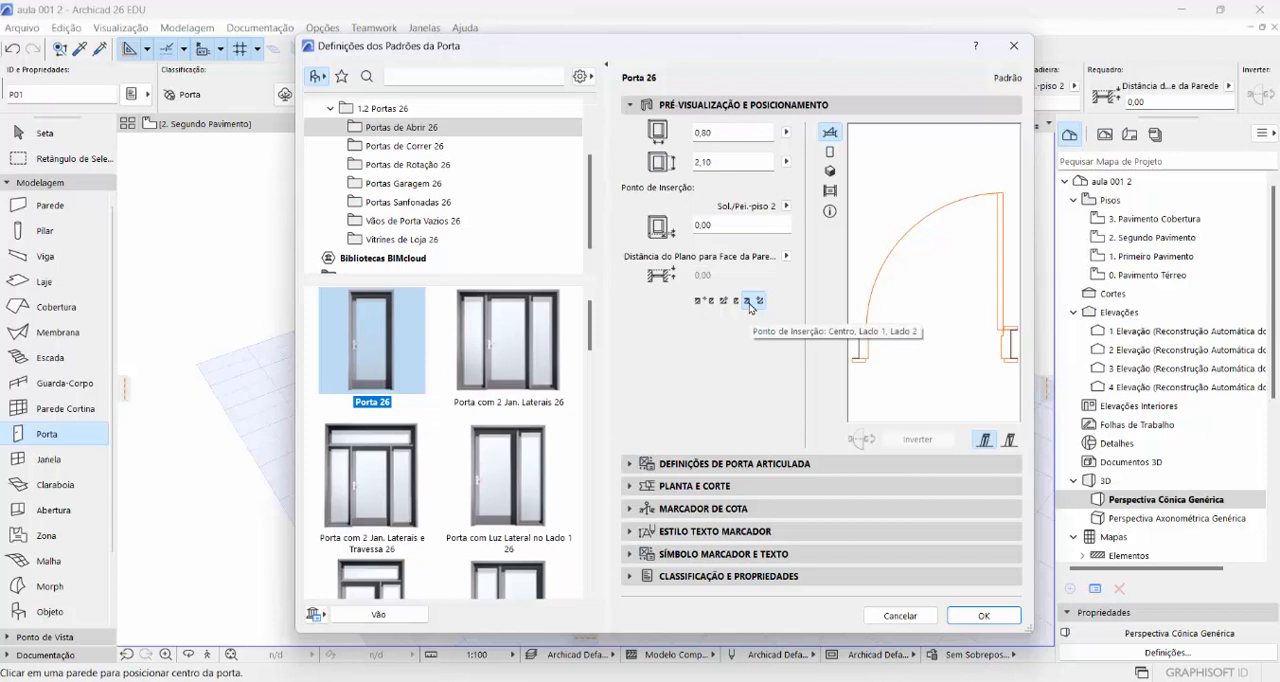
click(748, 301)
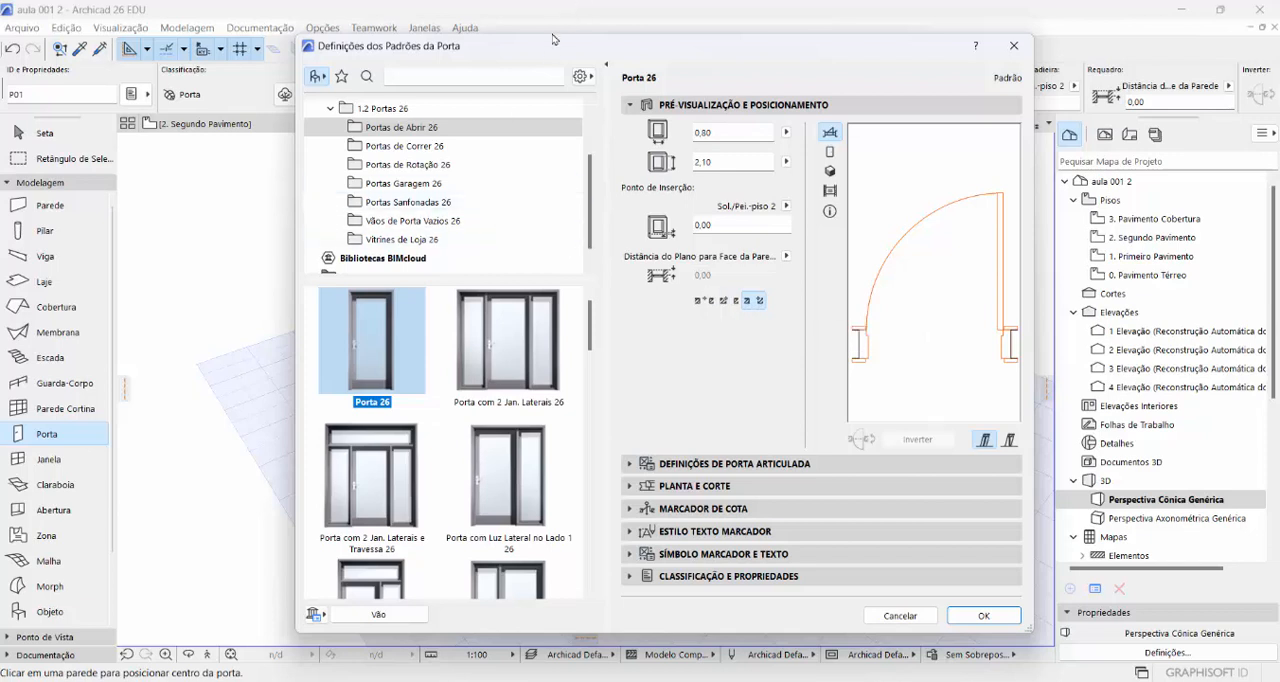
drag(672, 64, 793, 64)
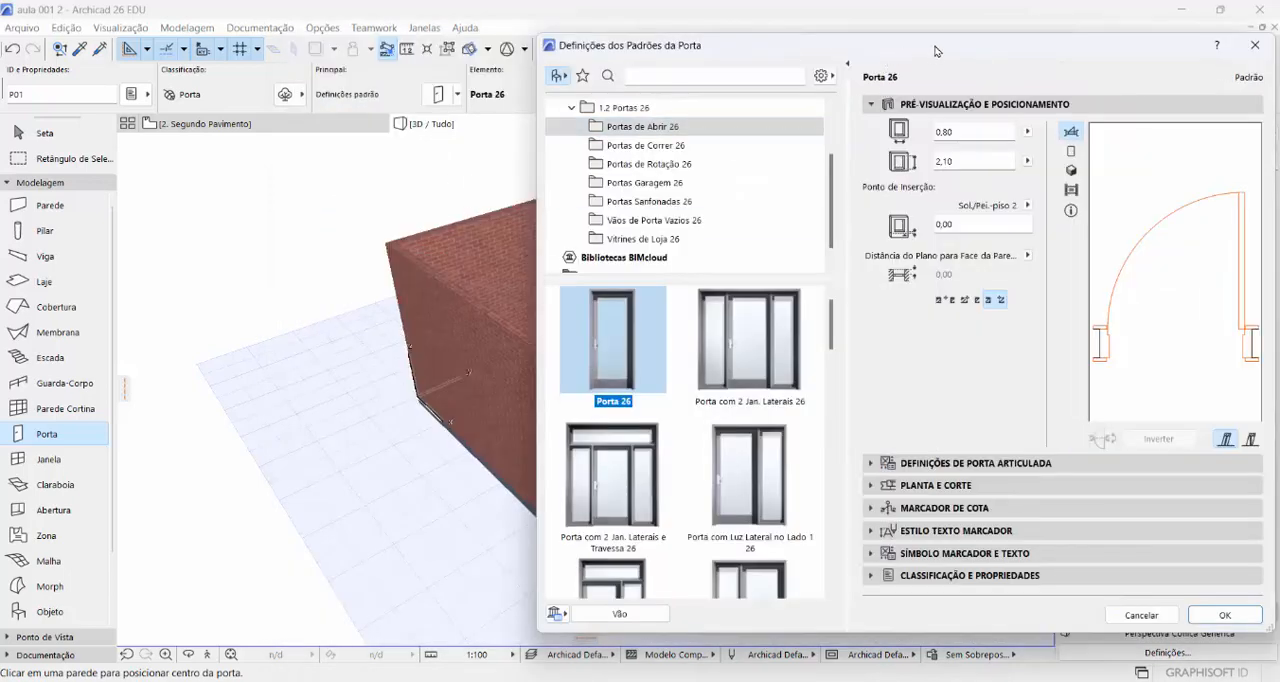
drag(939, 52, 1003, 67)
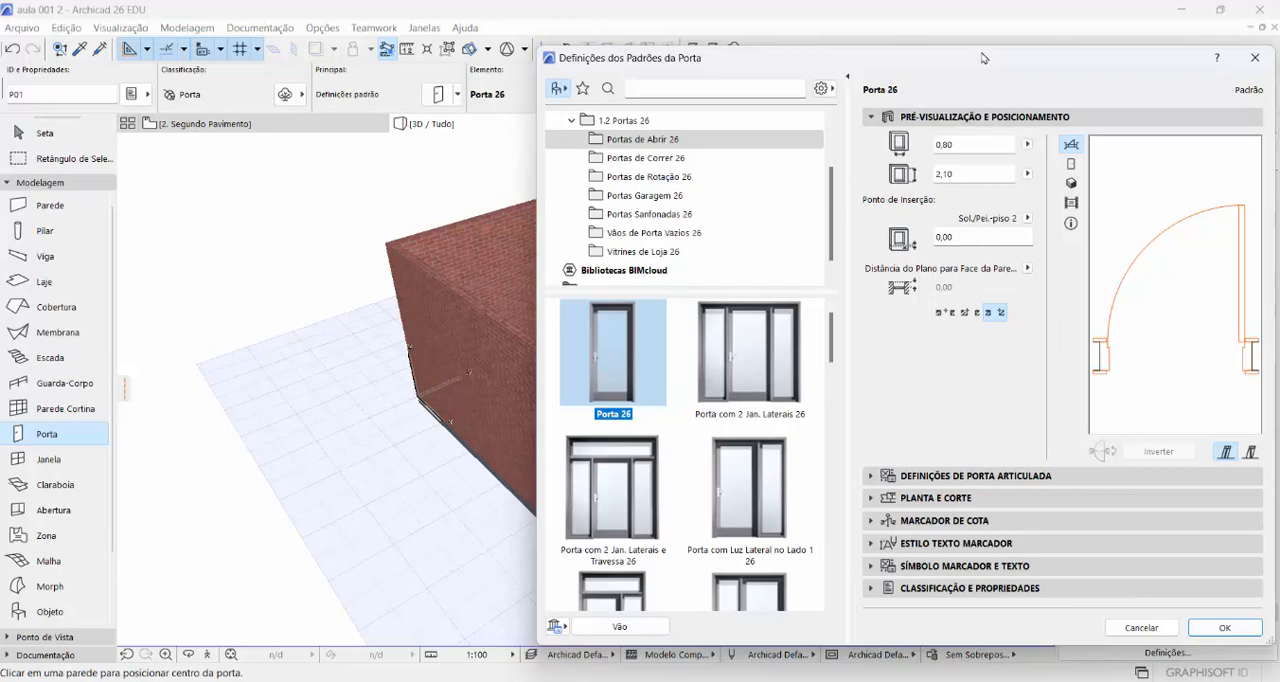
drag(941, 61, 764, 75)
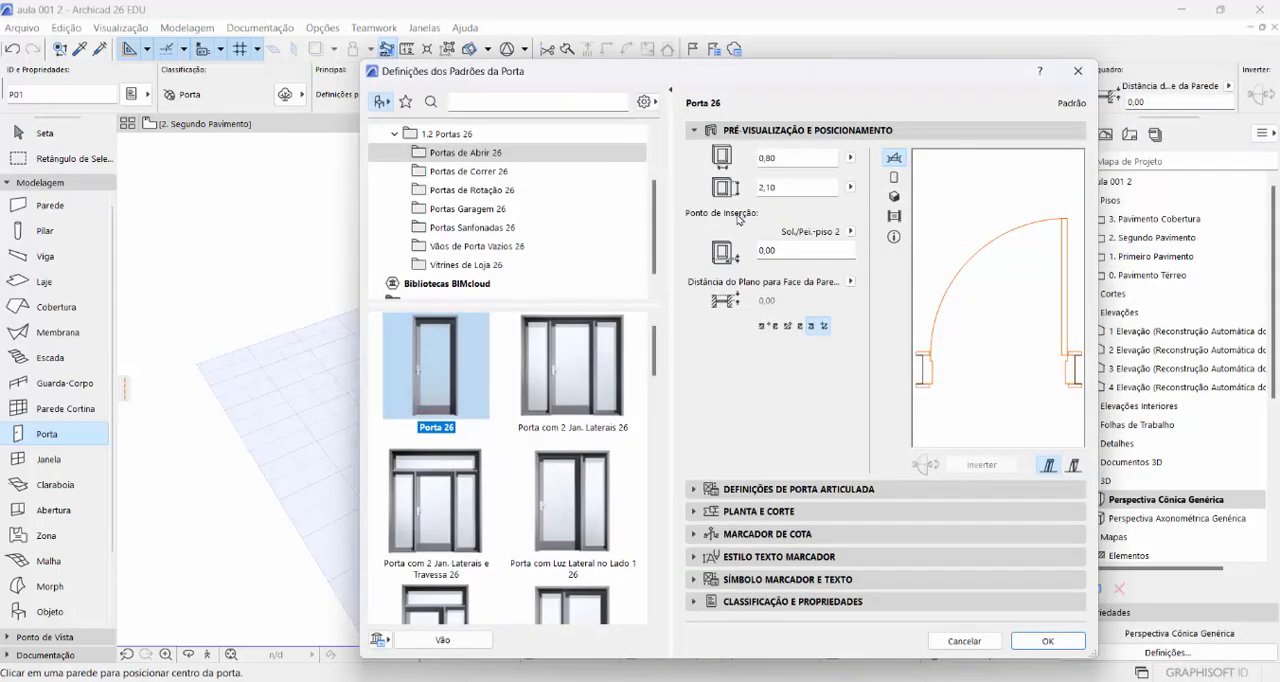
- Relink the door's insertion point to the 0. Pavimento Térreo story and accept the default door settings
click(851, 232)
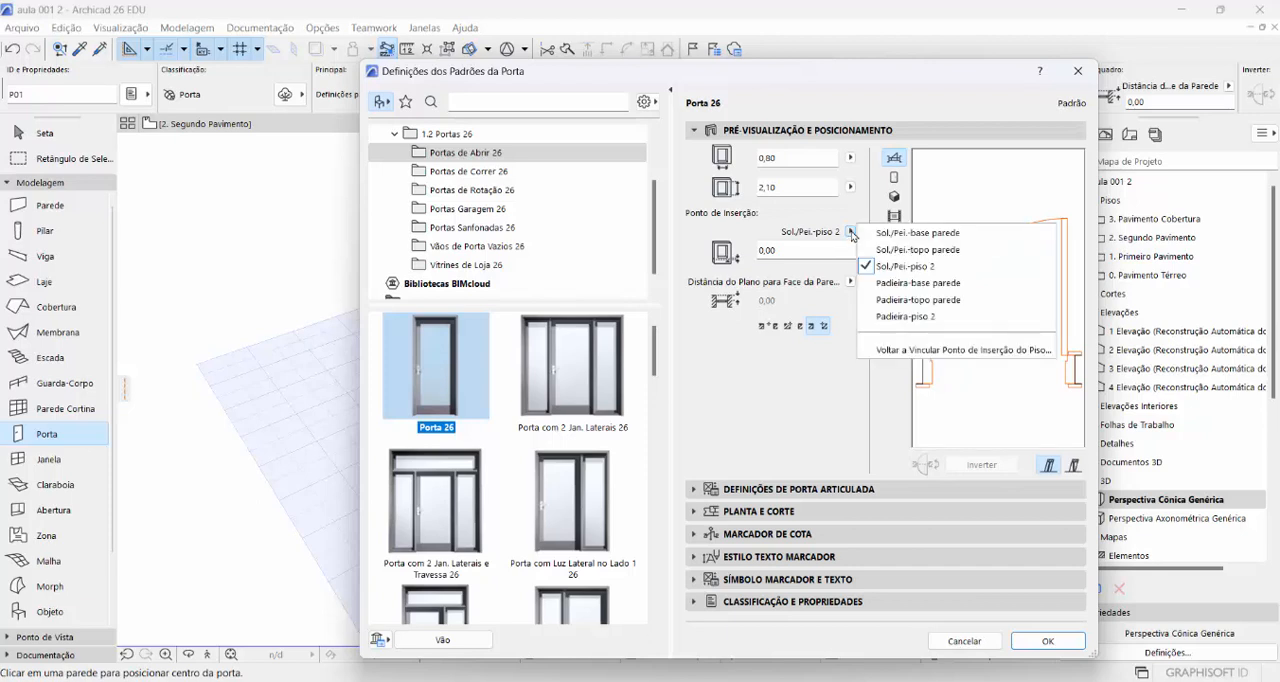
click(893, 350)
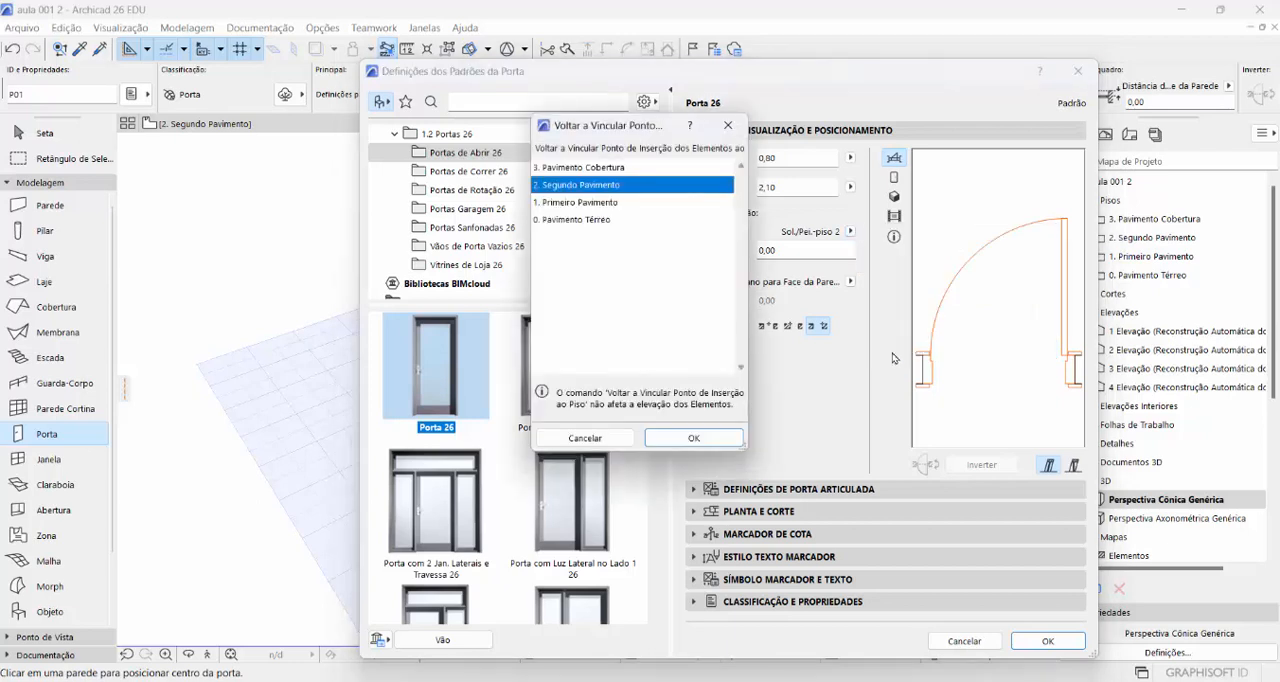
click(589, 221)
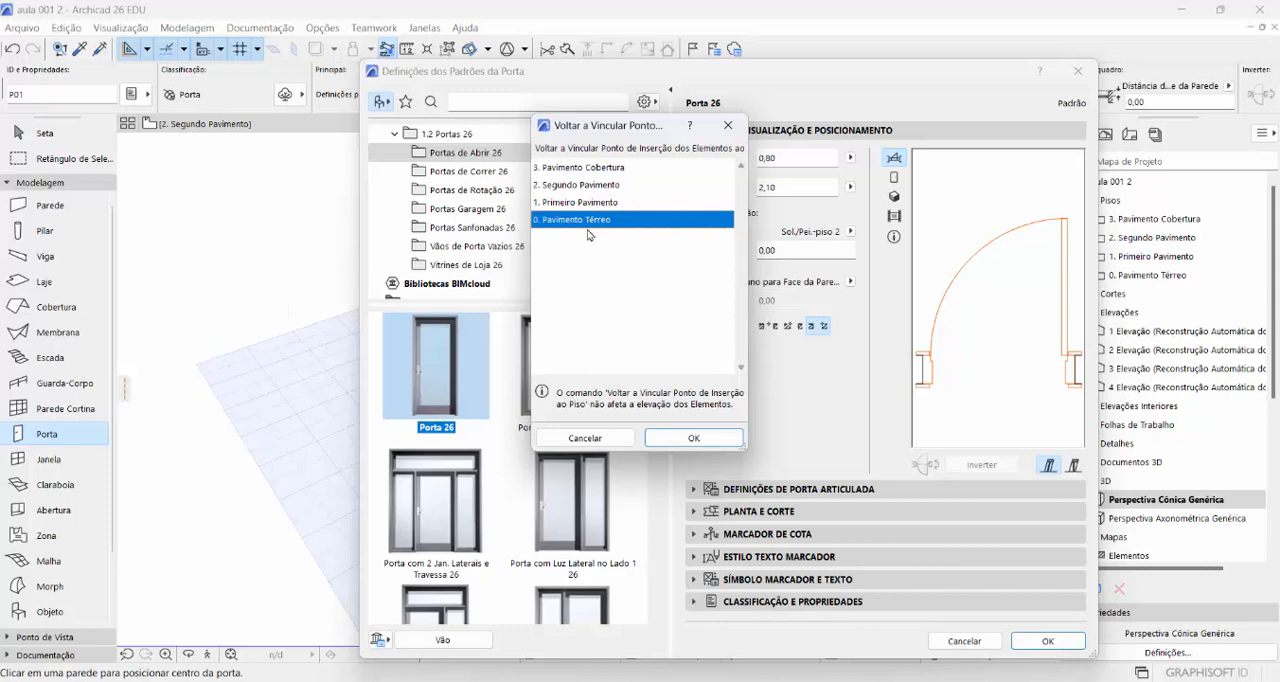
click(690, 442)
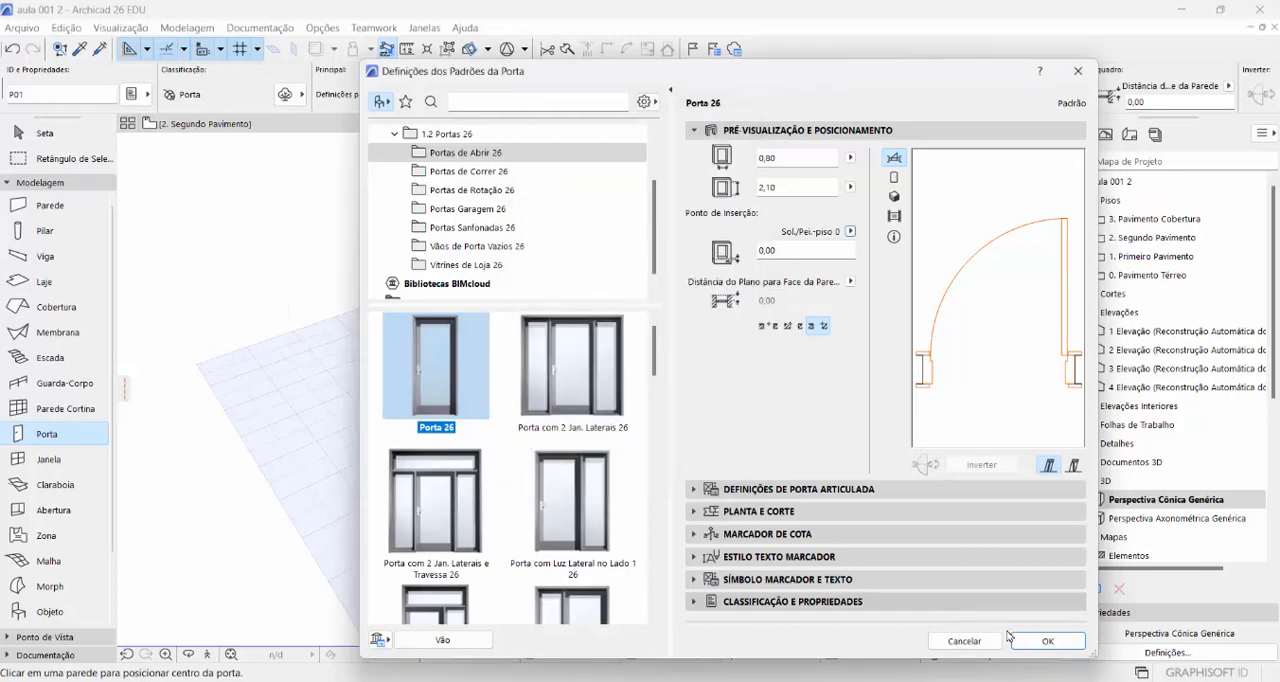
click(1047, 641)
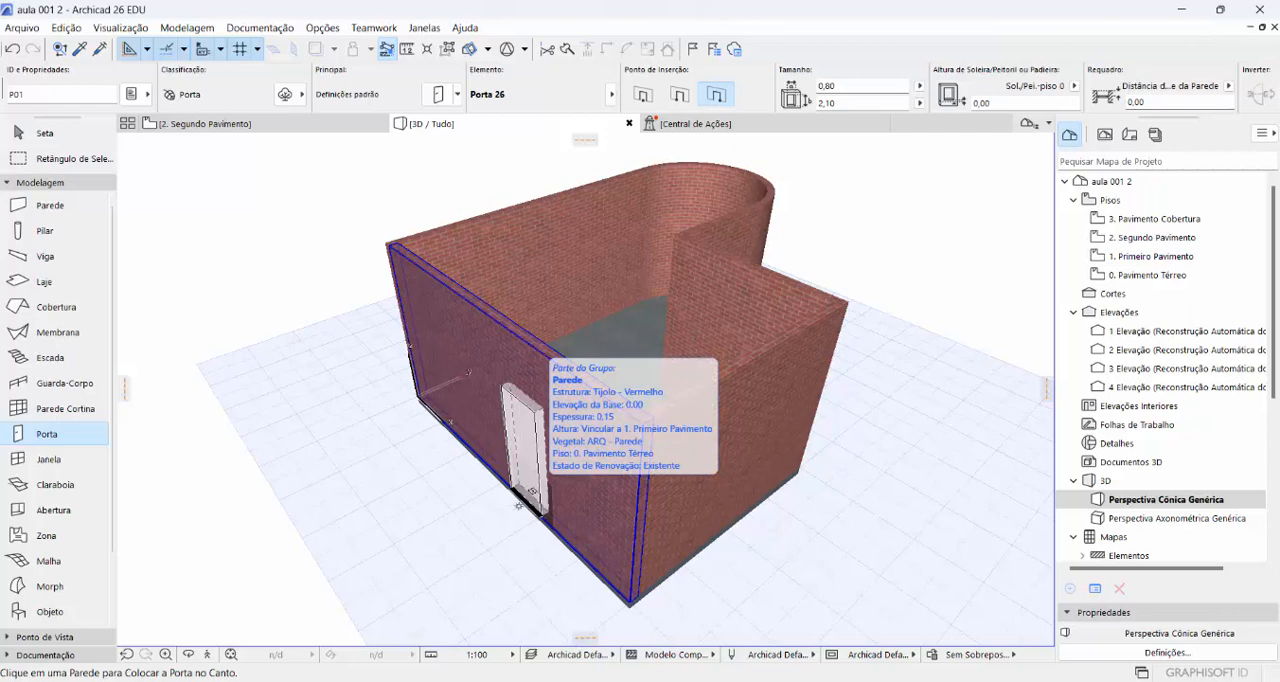
click(516, 490)
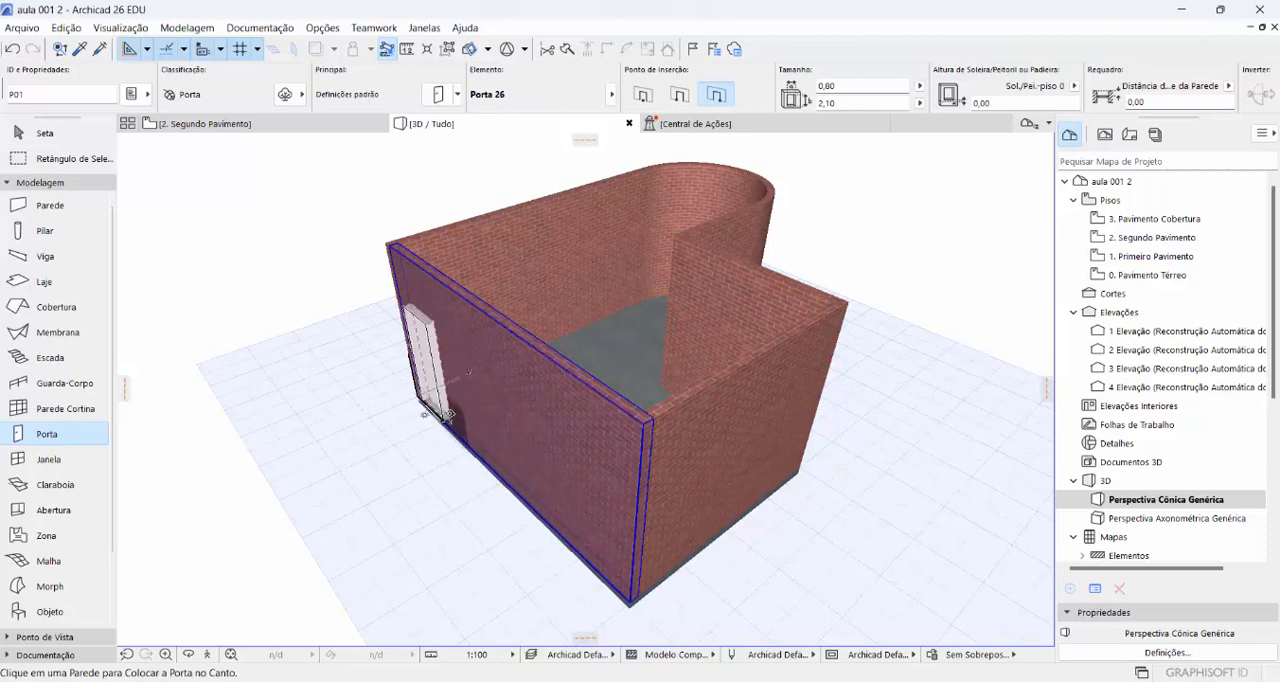
- Turn off grid snapping and set the snap points to Distância with a value of 0,30 m
click(238, 50)
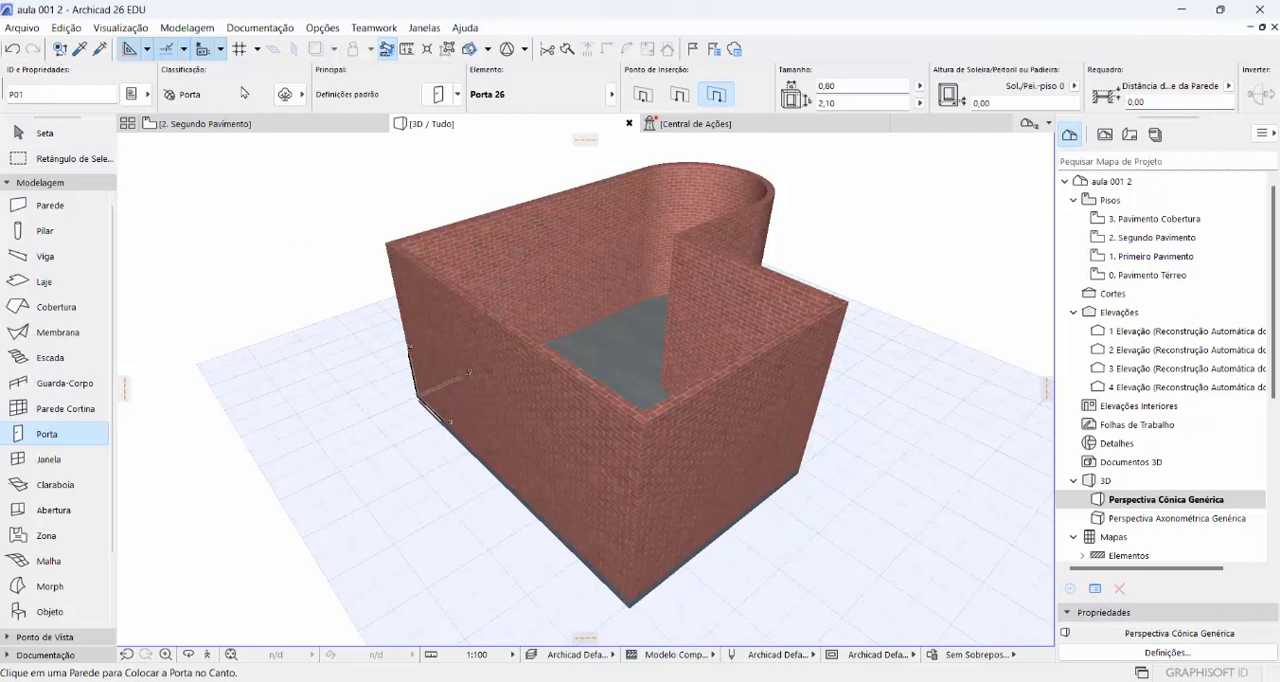
click(184, 50)
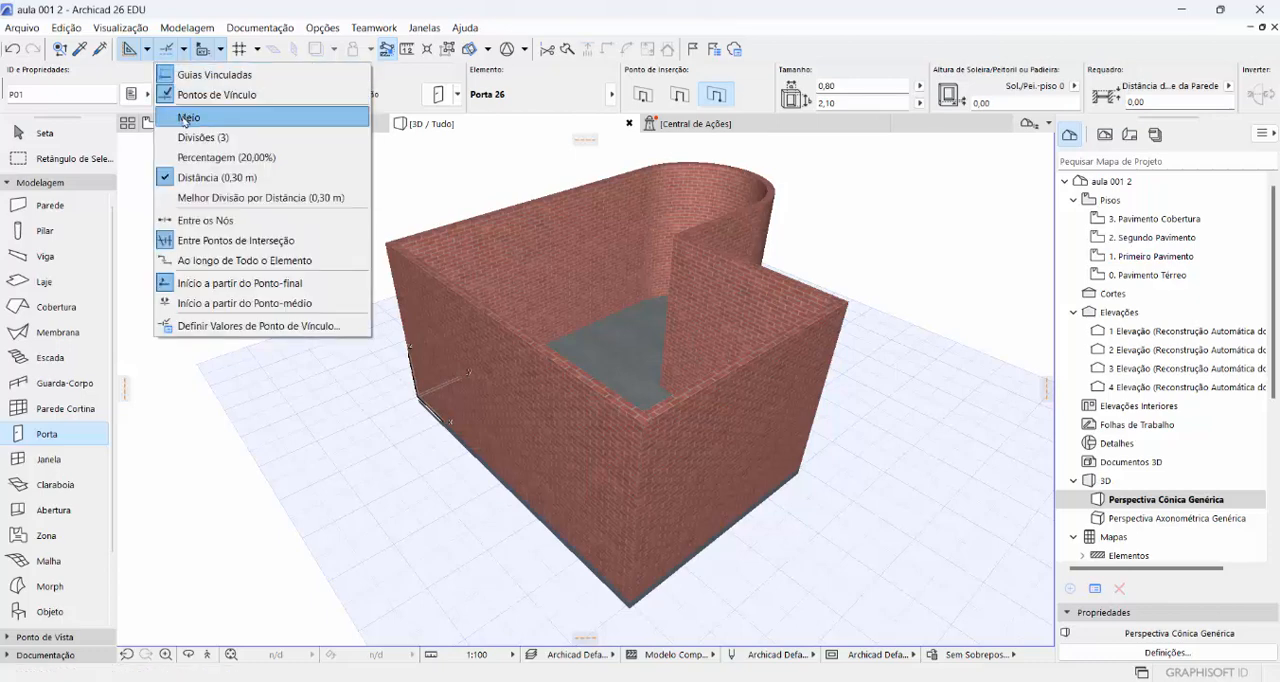
click(209, 333)
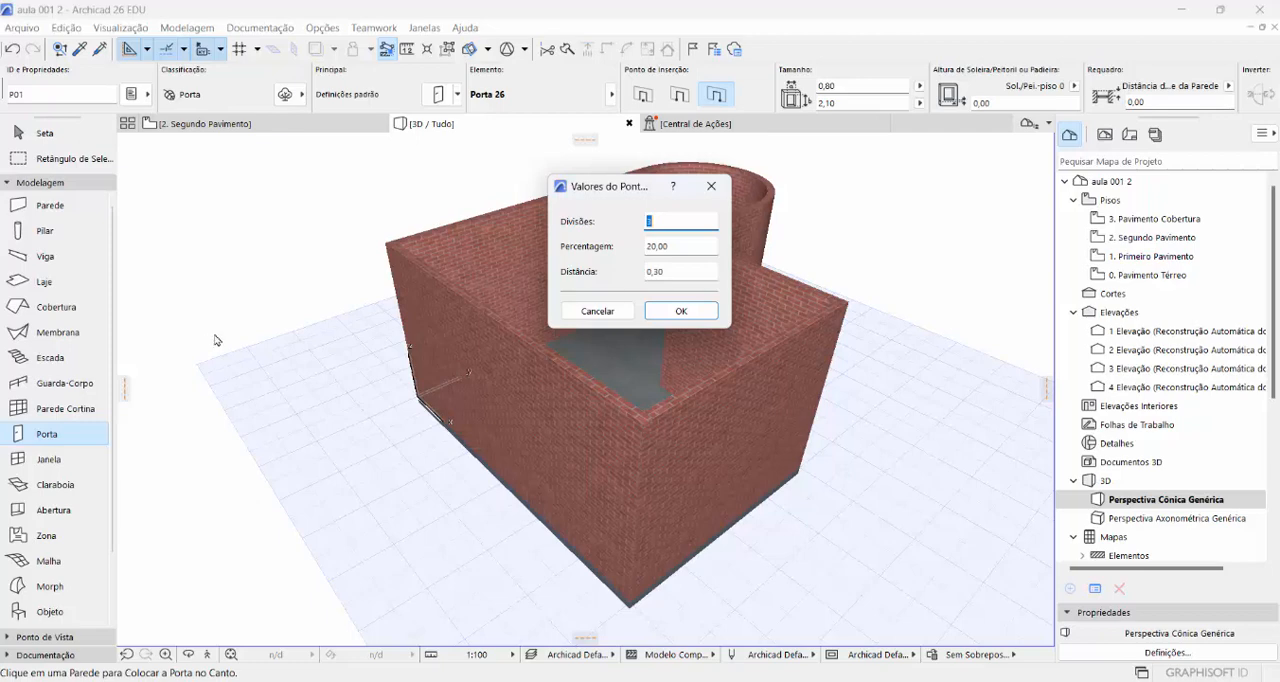
click(673, 269)
double_click(653, 271)
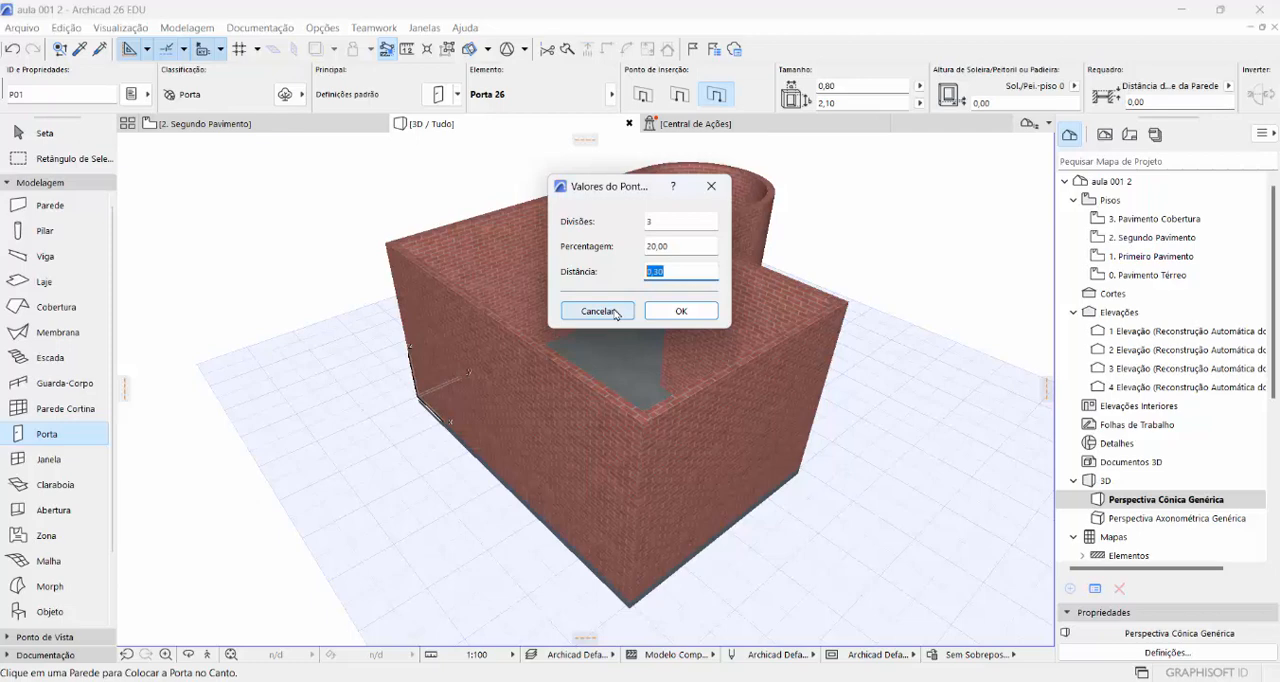
click(700, 311)
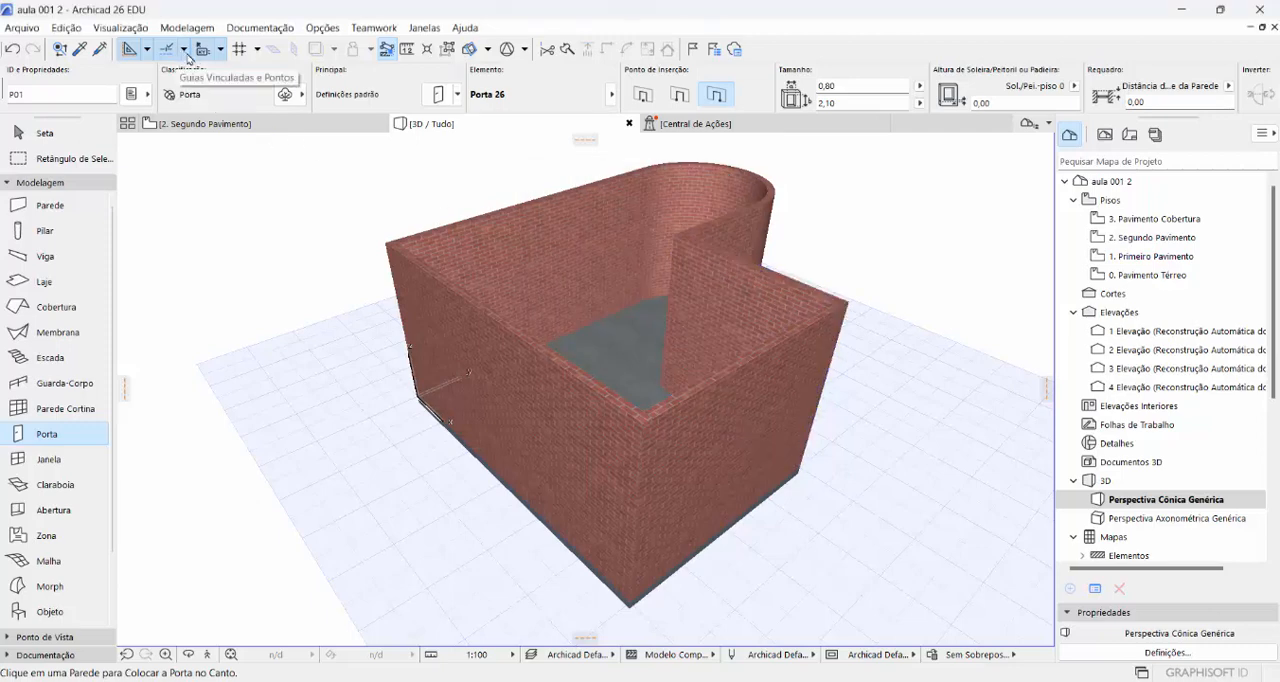
click(185, 52)
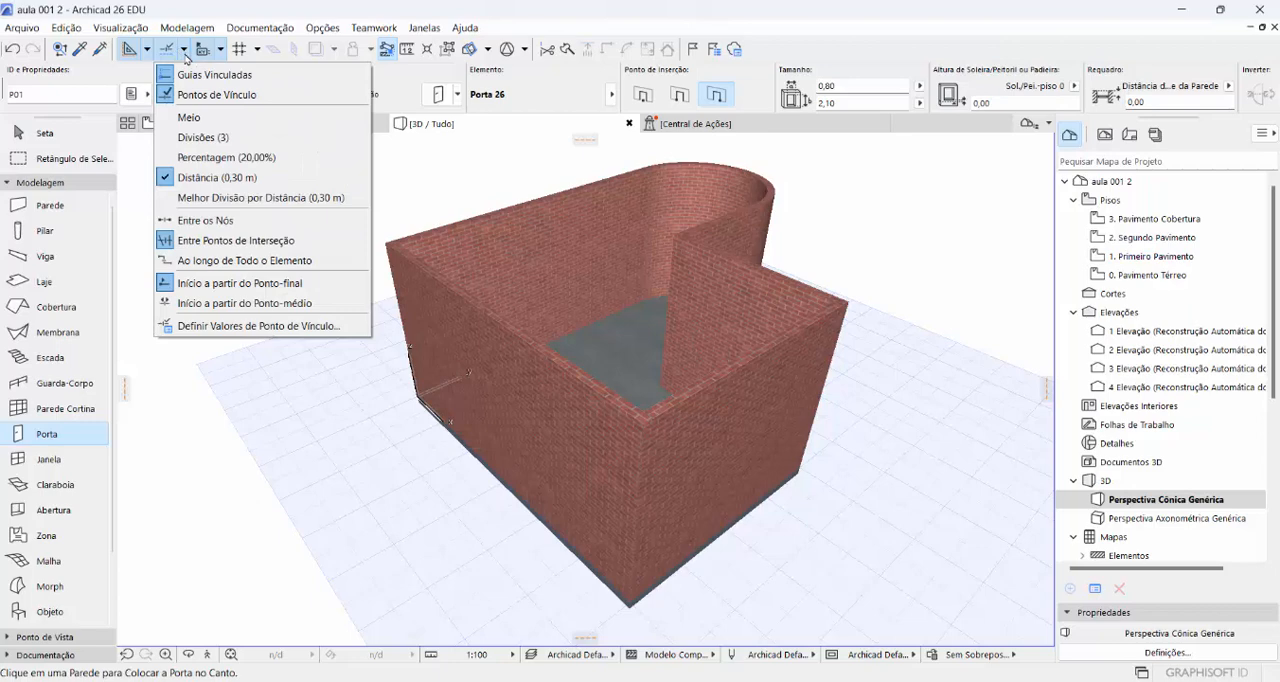
click(296, 178)
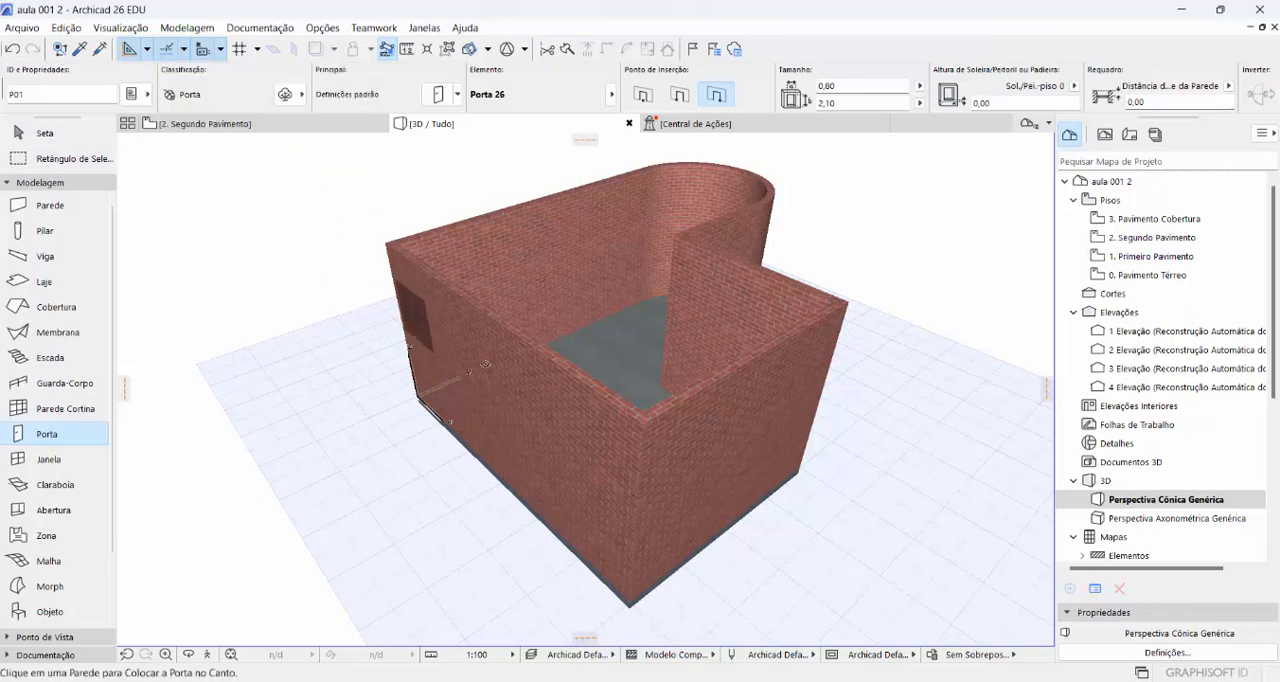
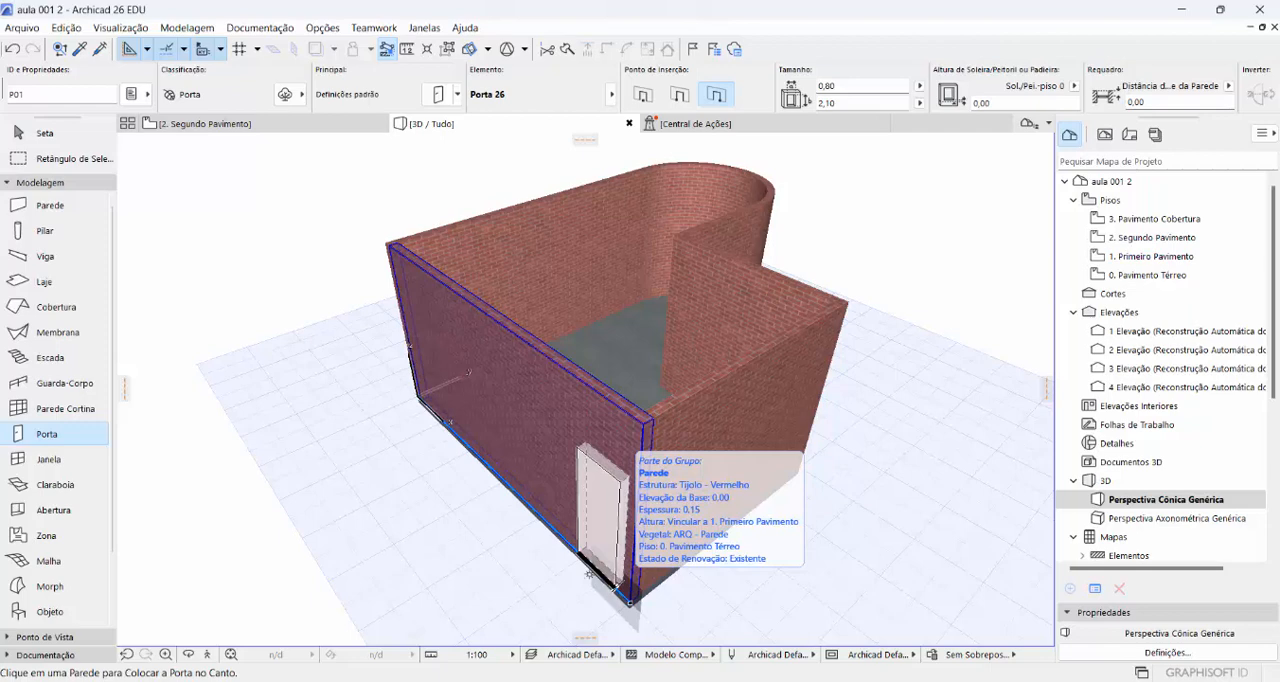
- Place Porta 26 in the long straight wall close to its near corner and set its opening direction
click(589, 574)
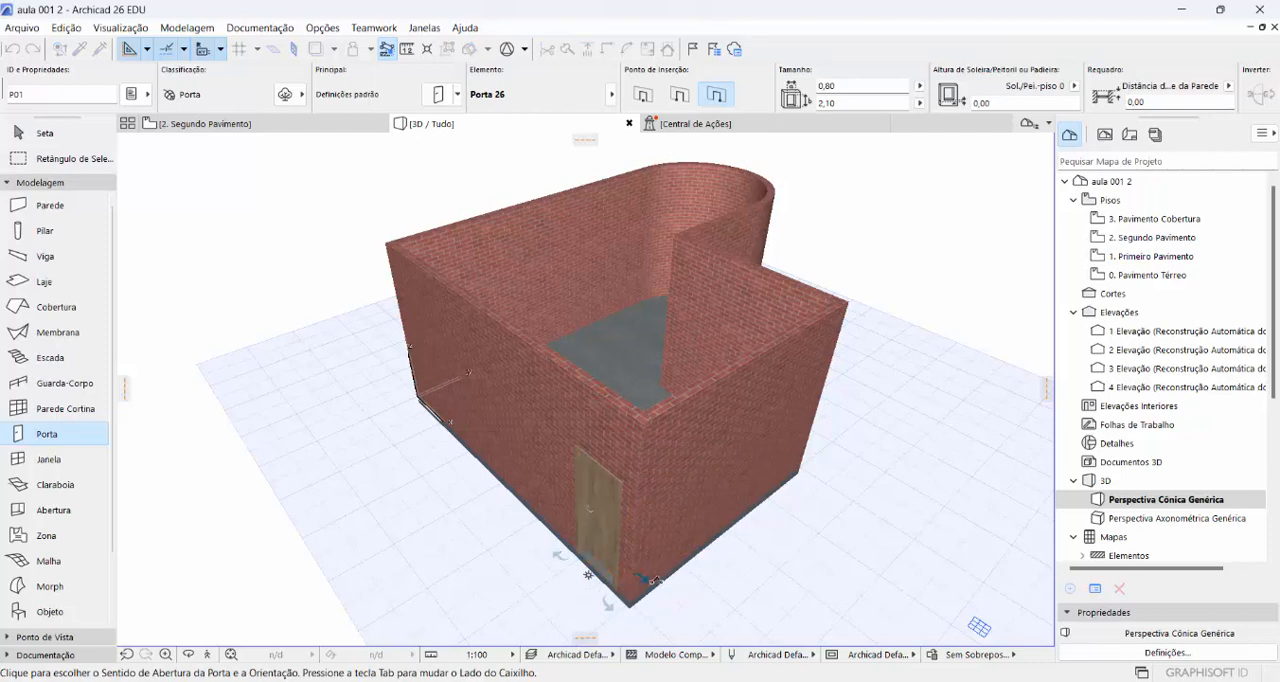
scroll(675, 619, up, 2)
scroll(675, 619, up, 2)
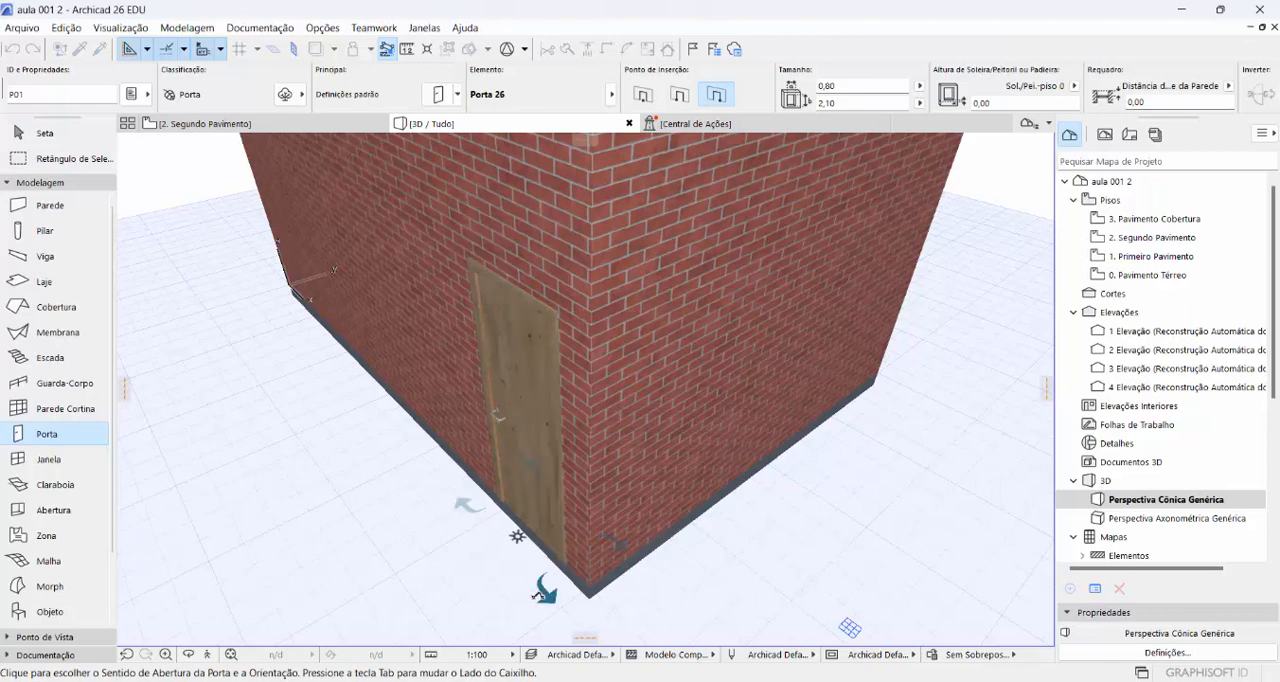
click(607, 541)
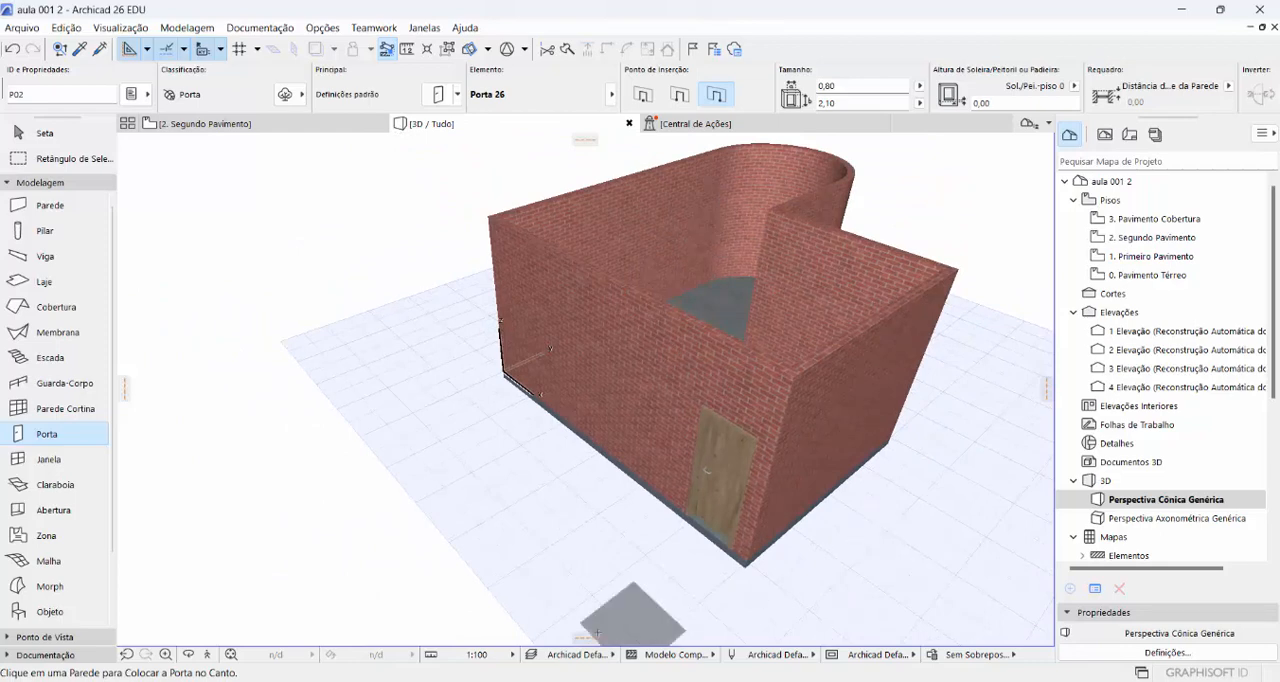
- Set the default Janela de Correr 4-Folhas 26 window to 4,00 m wide and 1,20 m high
click(49, 466)
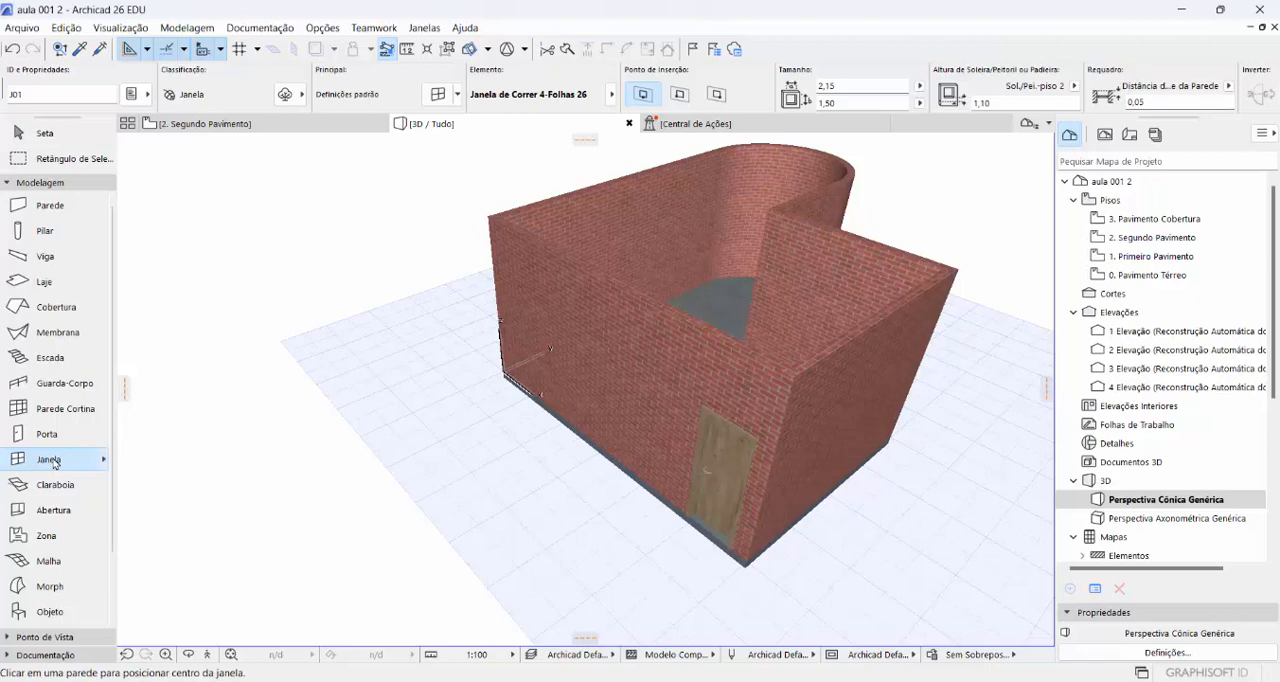
double_click(55, 462)
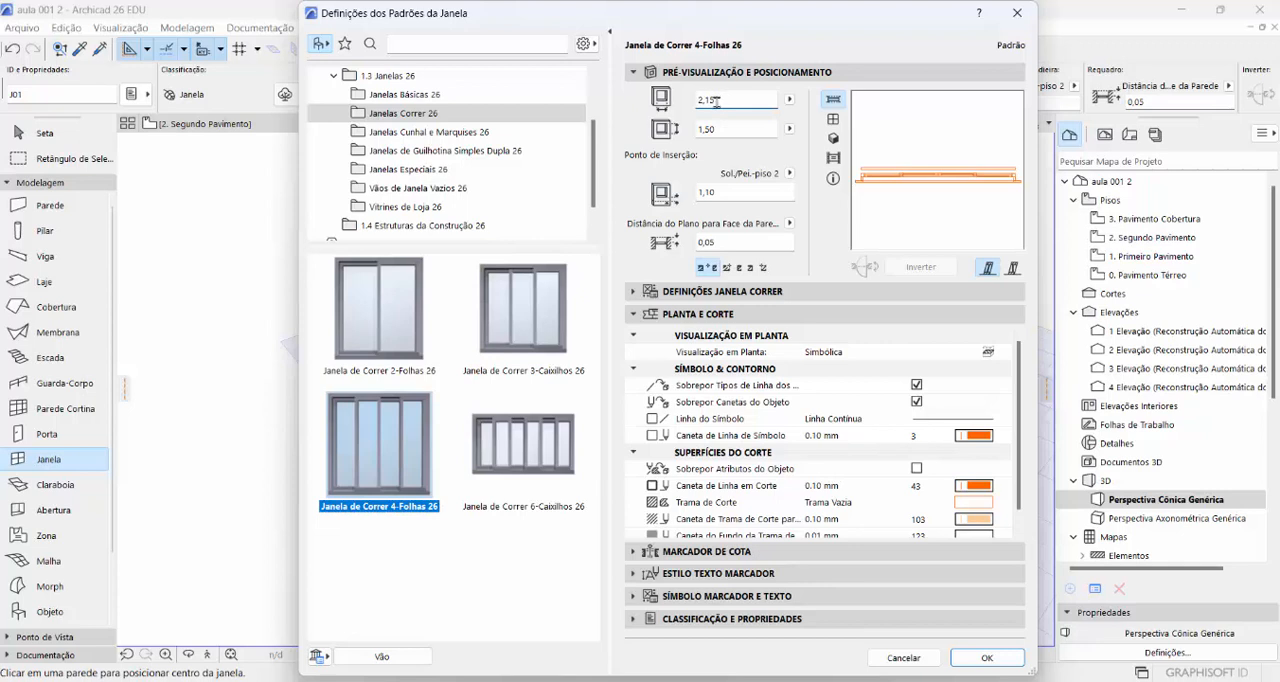
drag(718, 102, 652, 107)
text(4)
key(Return)
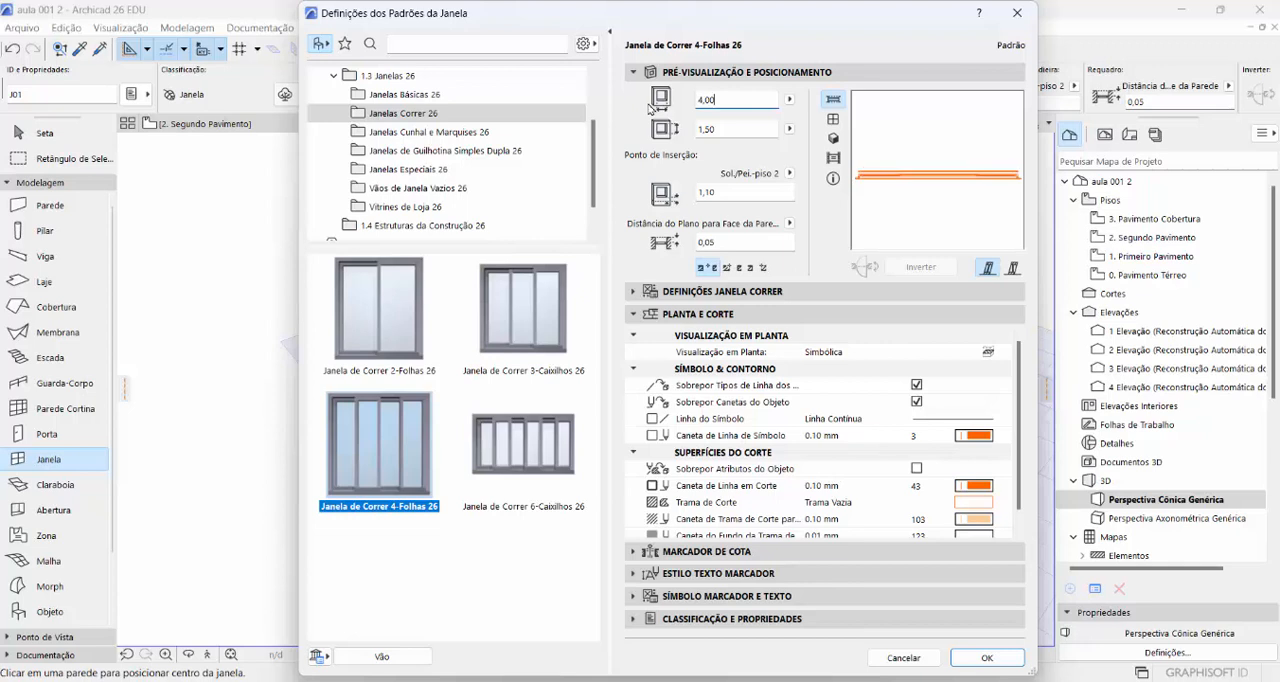
click(722, 129)
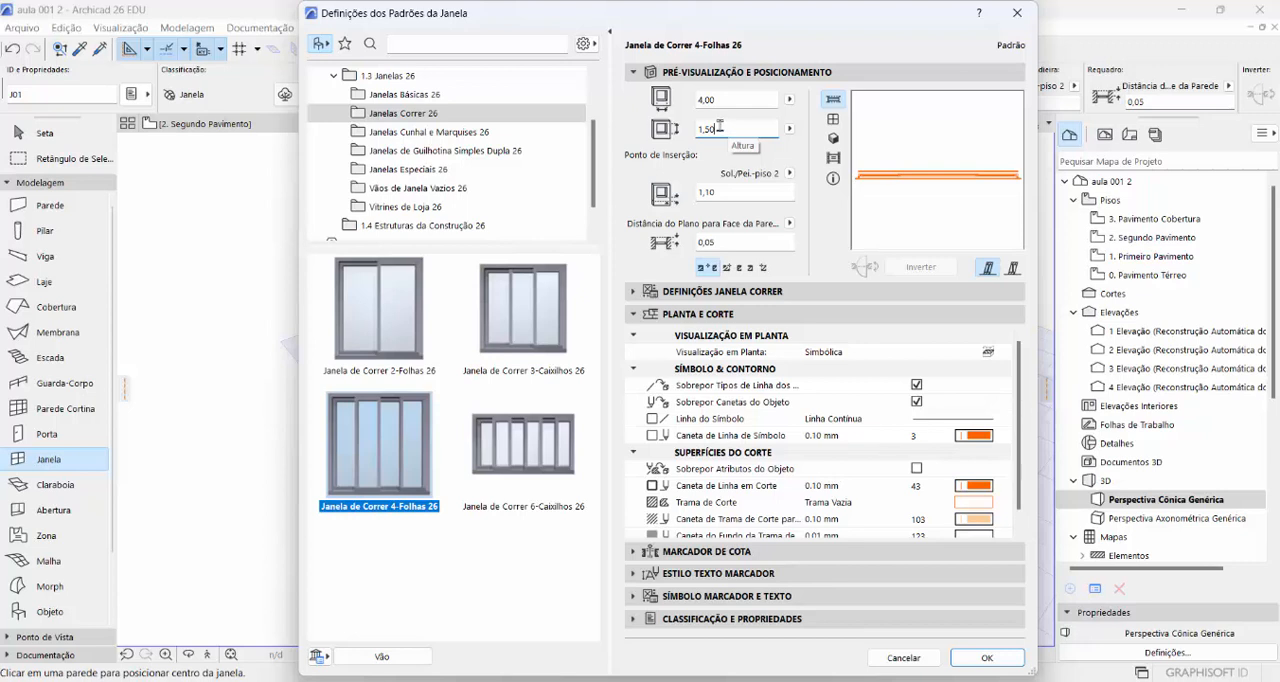
drag(719, 128, 704, 128)
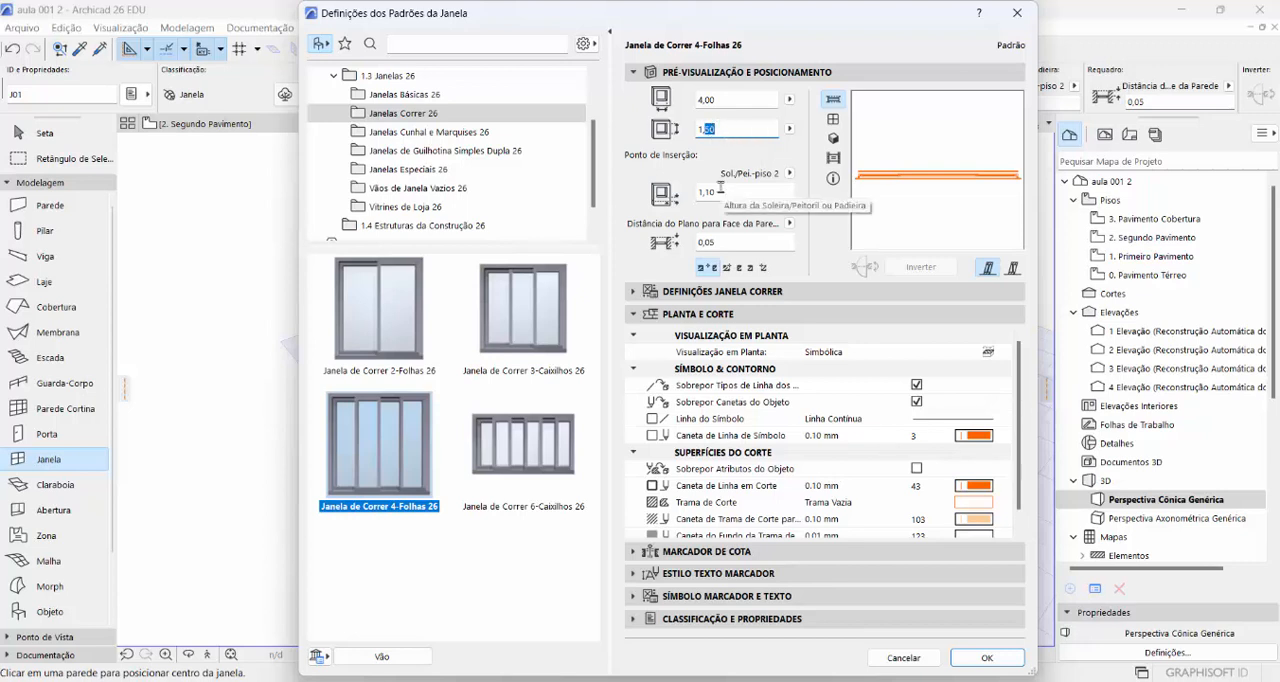
text(20)
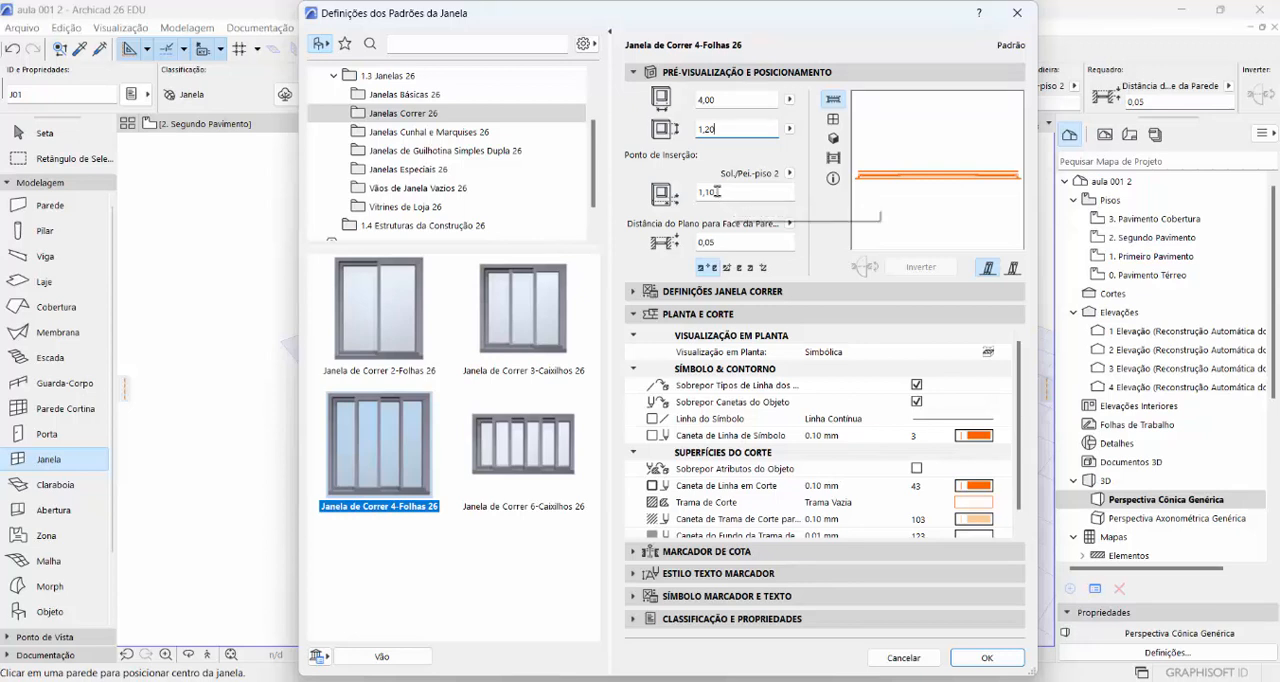
- Set the window's sill height to 0,90 m, switch its insertion point from the centre to the first side, and accept the defaults
drag(717, 191, 697, 193)
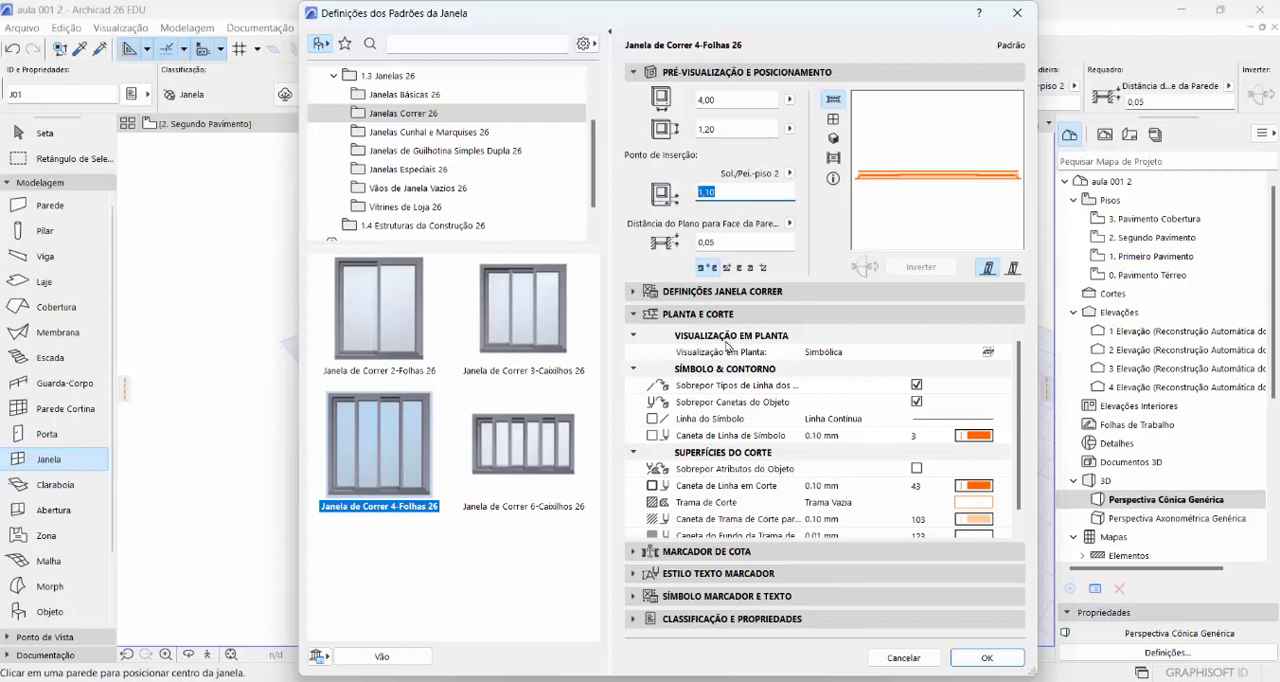
text(0,5)
text(0)
click(916, 334)
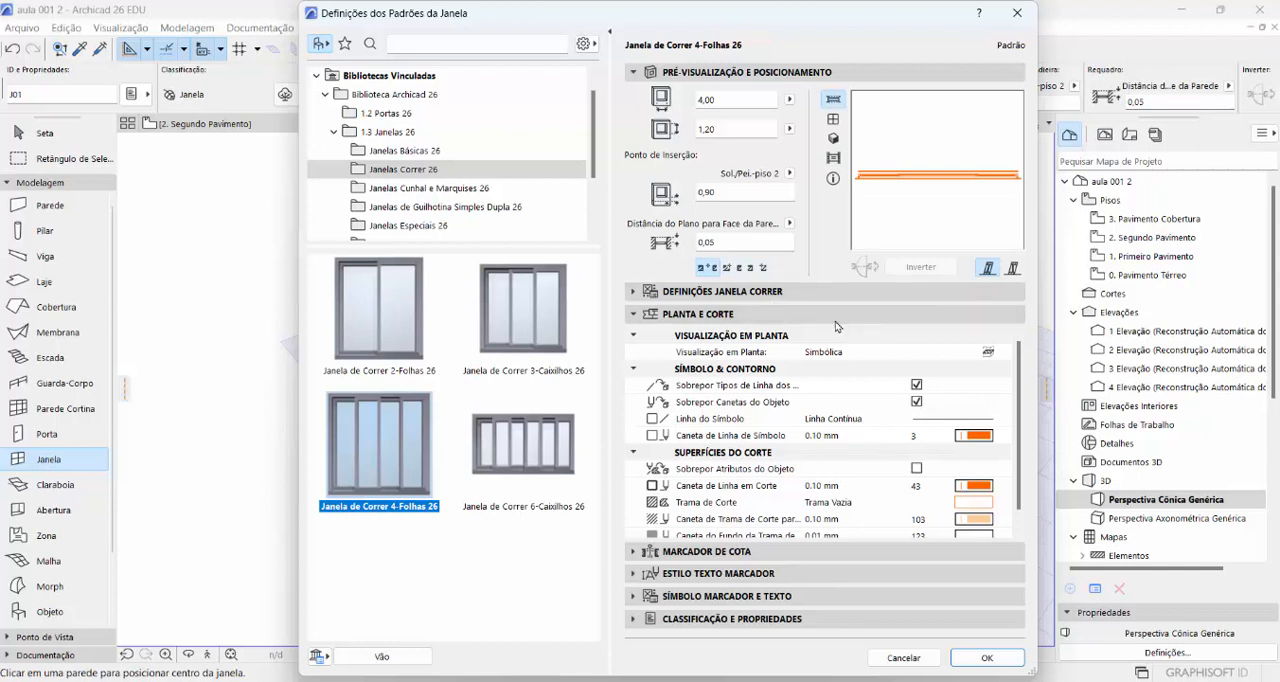
click(729, 268)
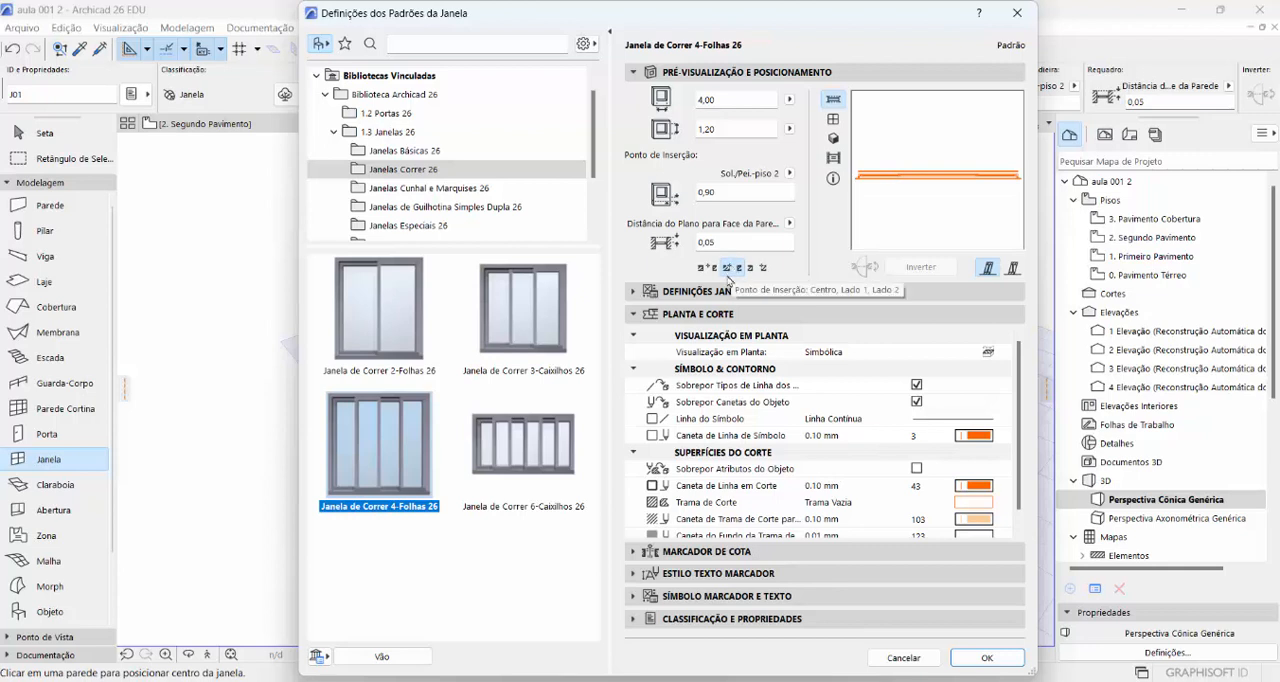
click(988, 658)
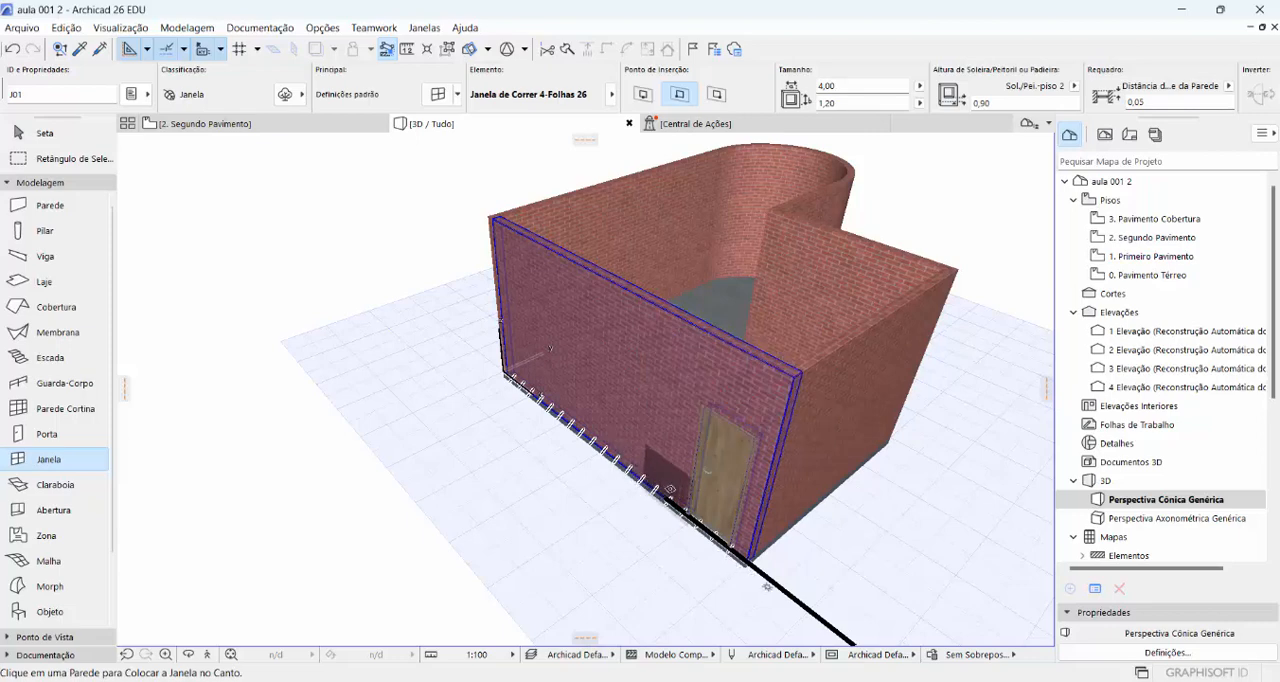
- Relink the default window's insertion point to the 0. Pavimento Térreo story and accept the settings
click(437, 95)
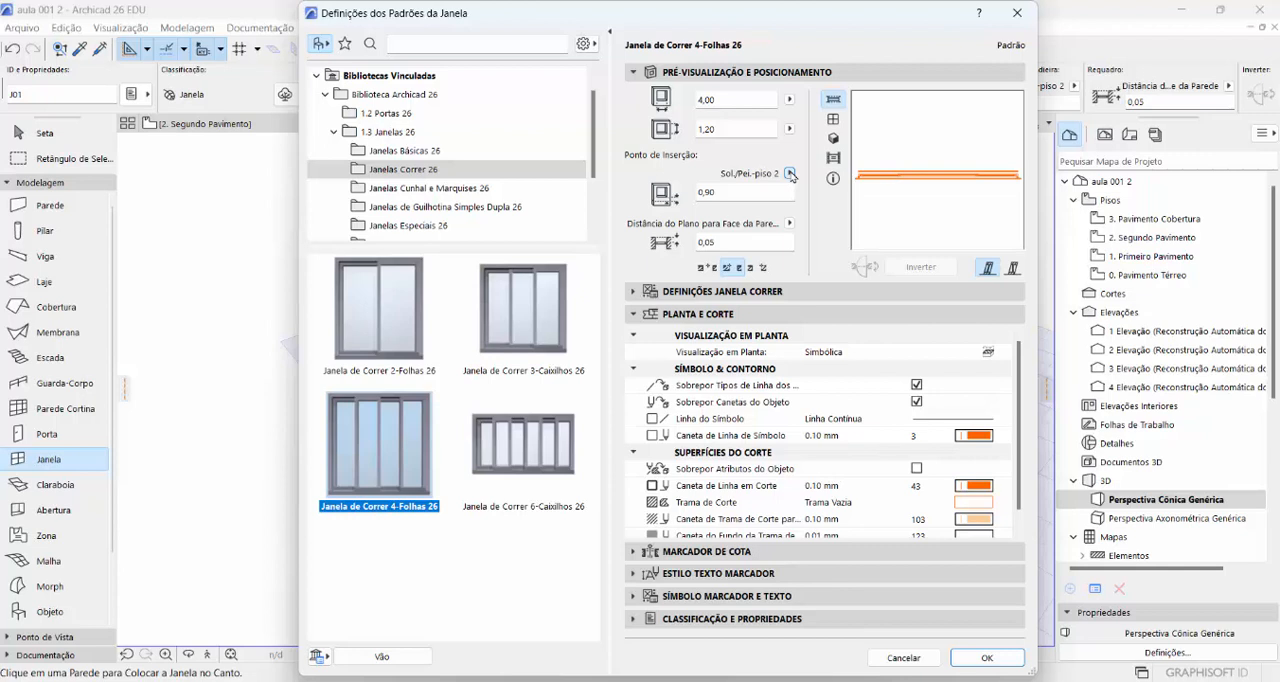
click(790, 174)
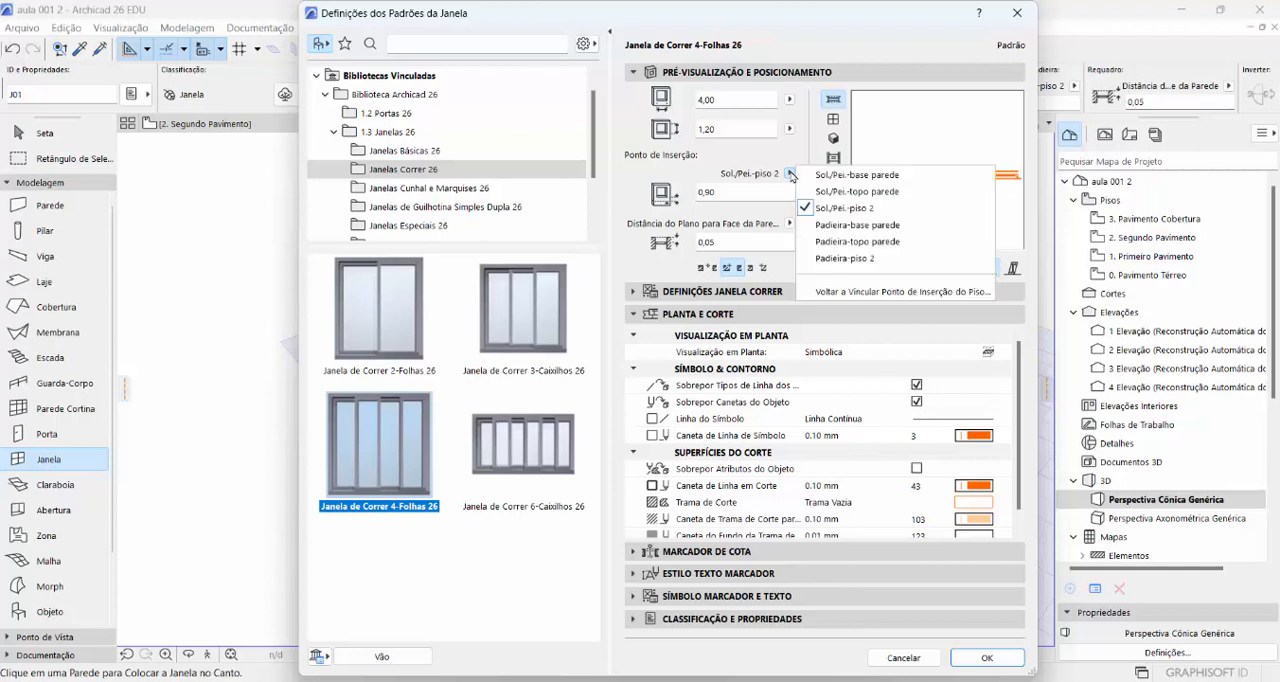
click(838, 296)
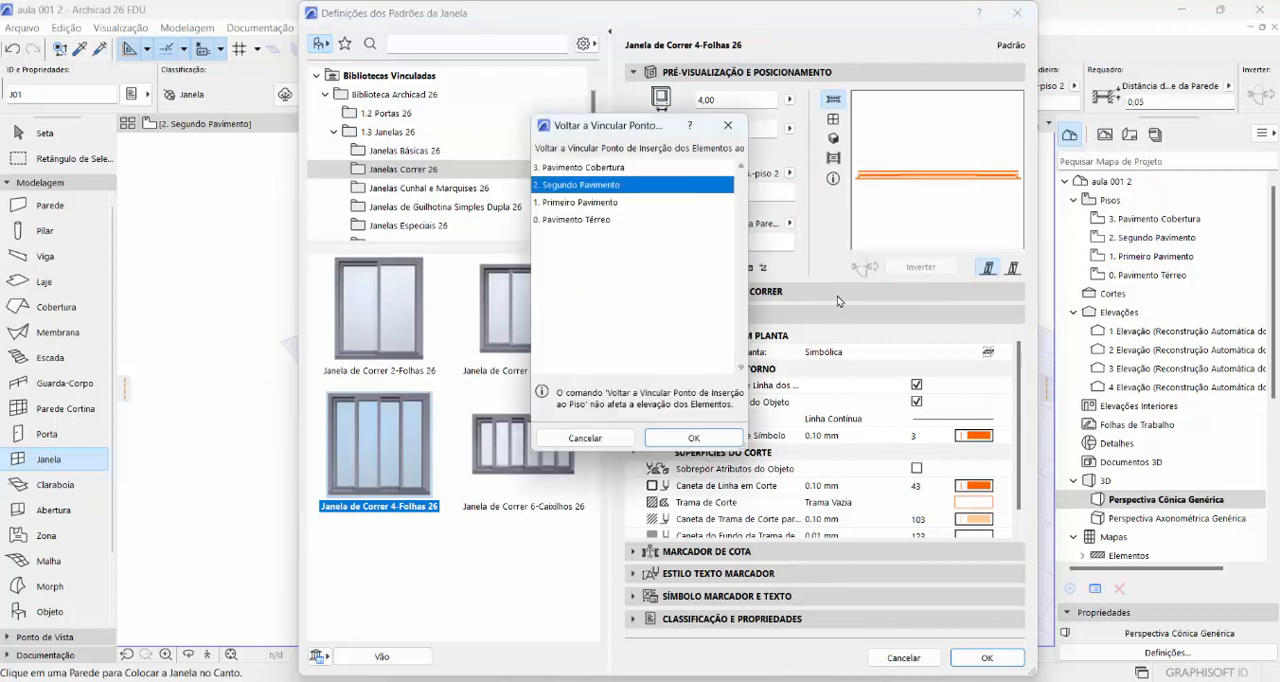
click(577, 220)
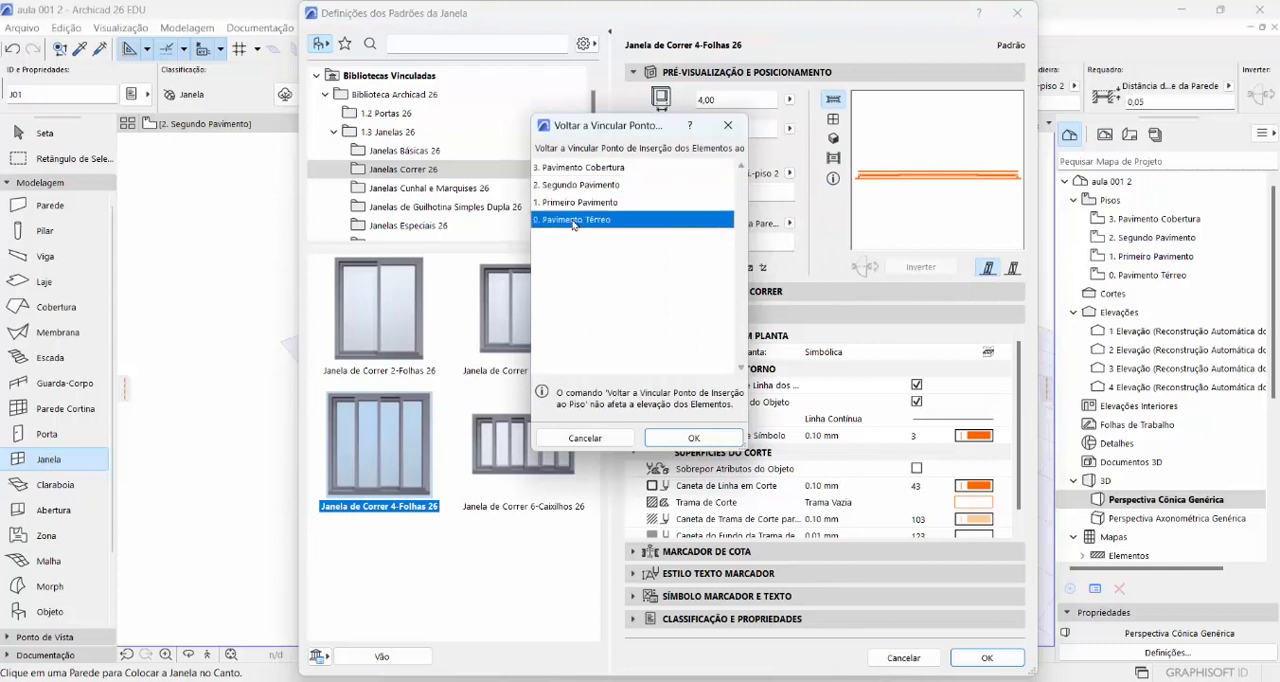
click(661, 440)
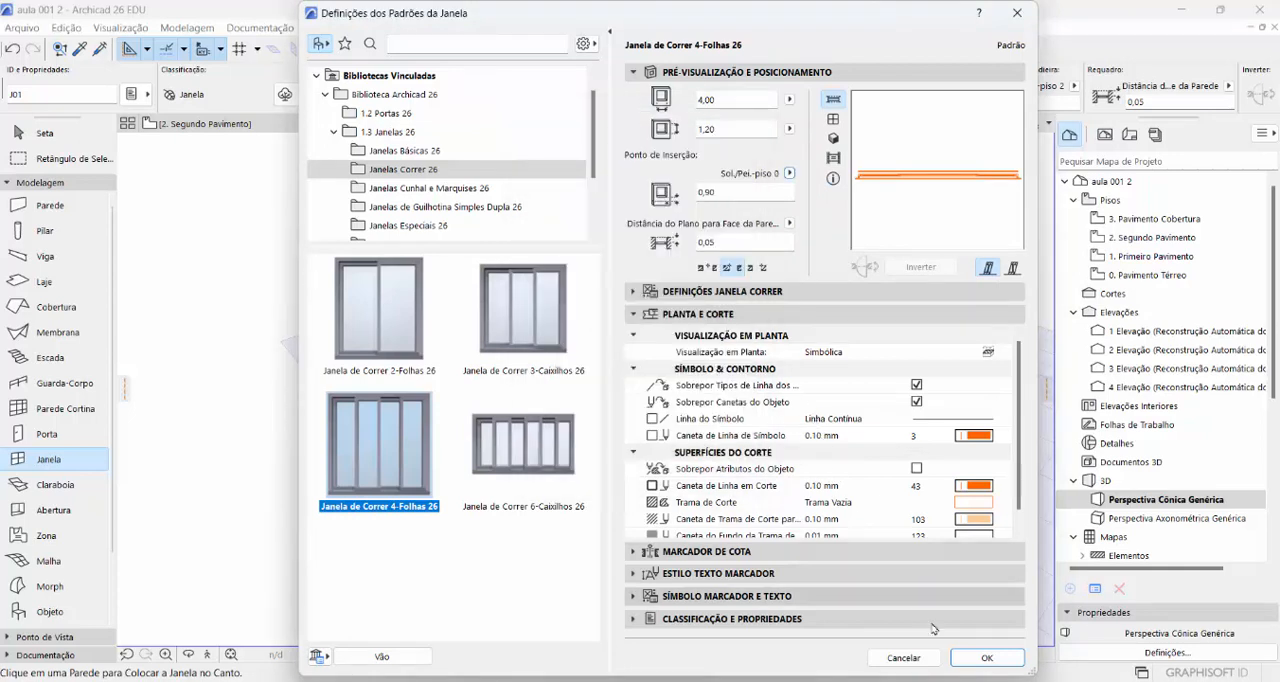
click(986, 659)
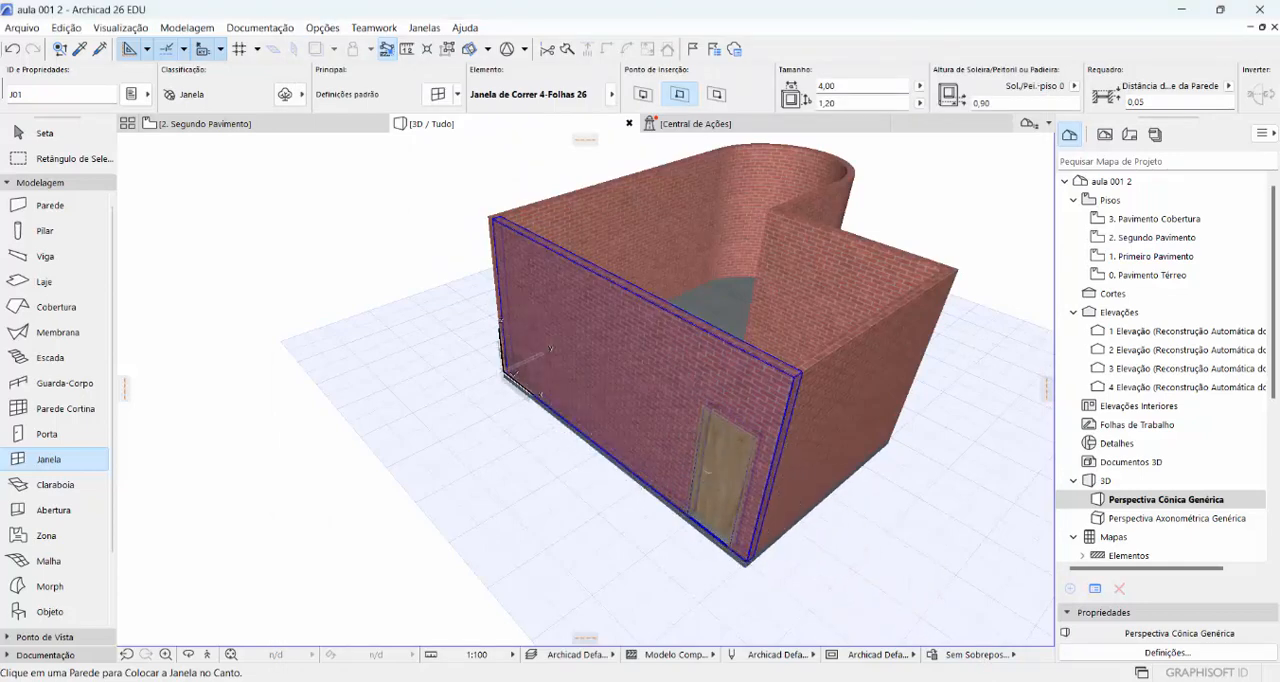
- Place the 4,00 x 1,20 m sliding window in the door's wall, starting near the opposite corner, and set its orientation
scroll(513, 372, up, 3)
scroll(513, 372, up, 3)
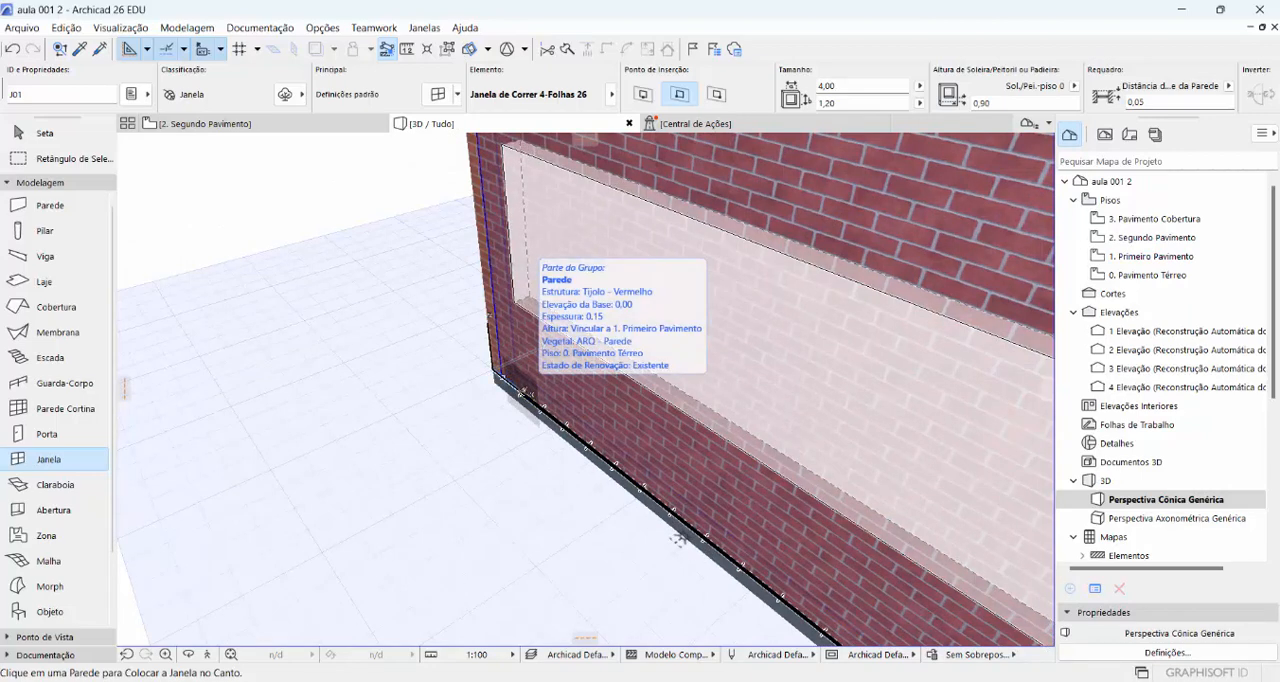
click(677, 538)
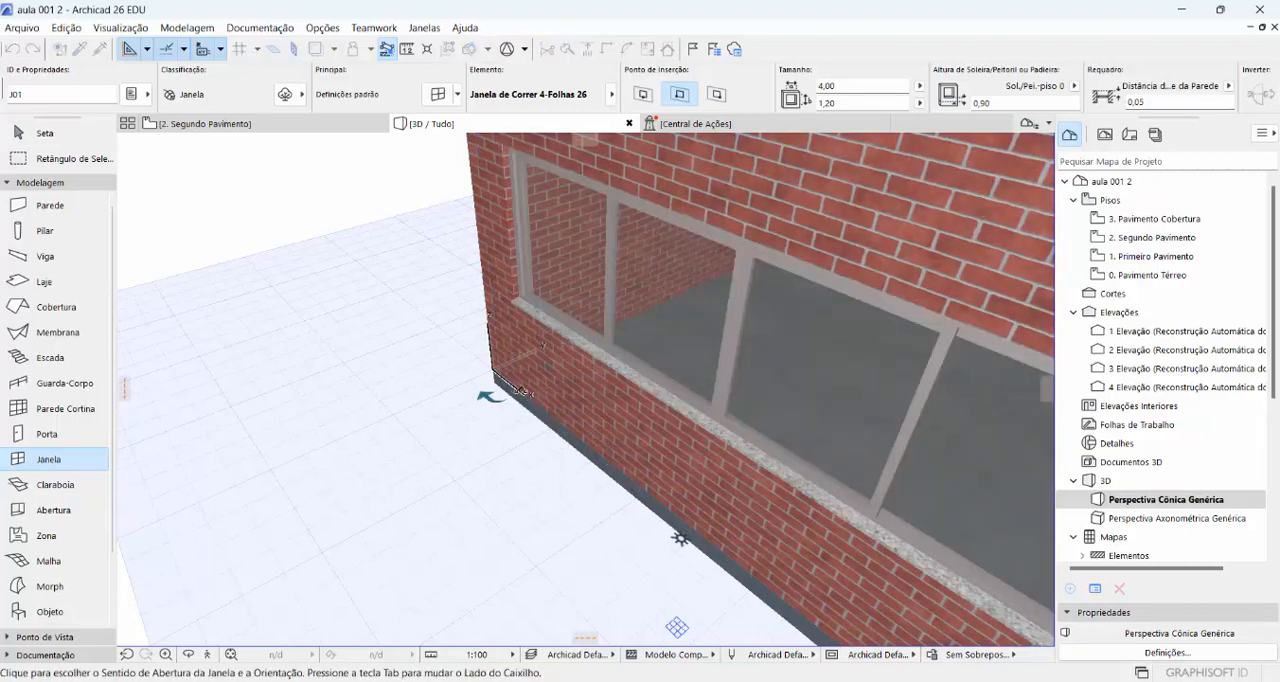
scroll(508, 381, down, 5)
scroll(508, 381, down, 3)
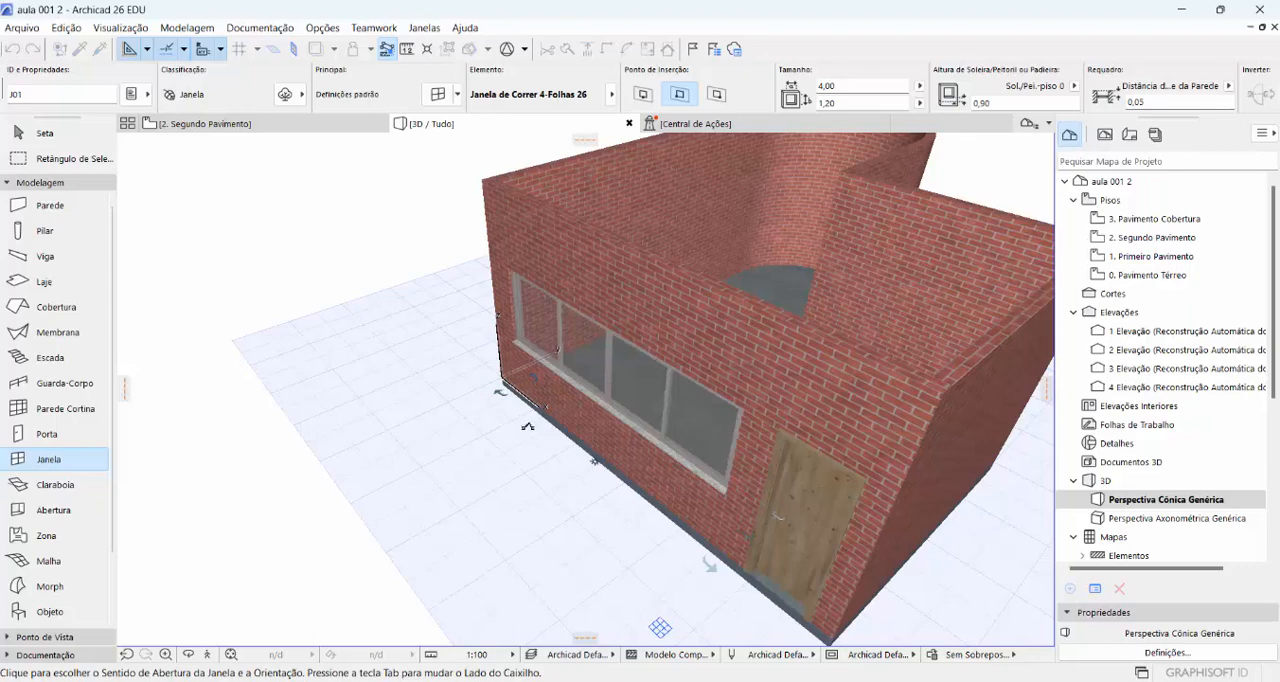
scroll(637, 387, up, 5)
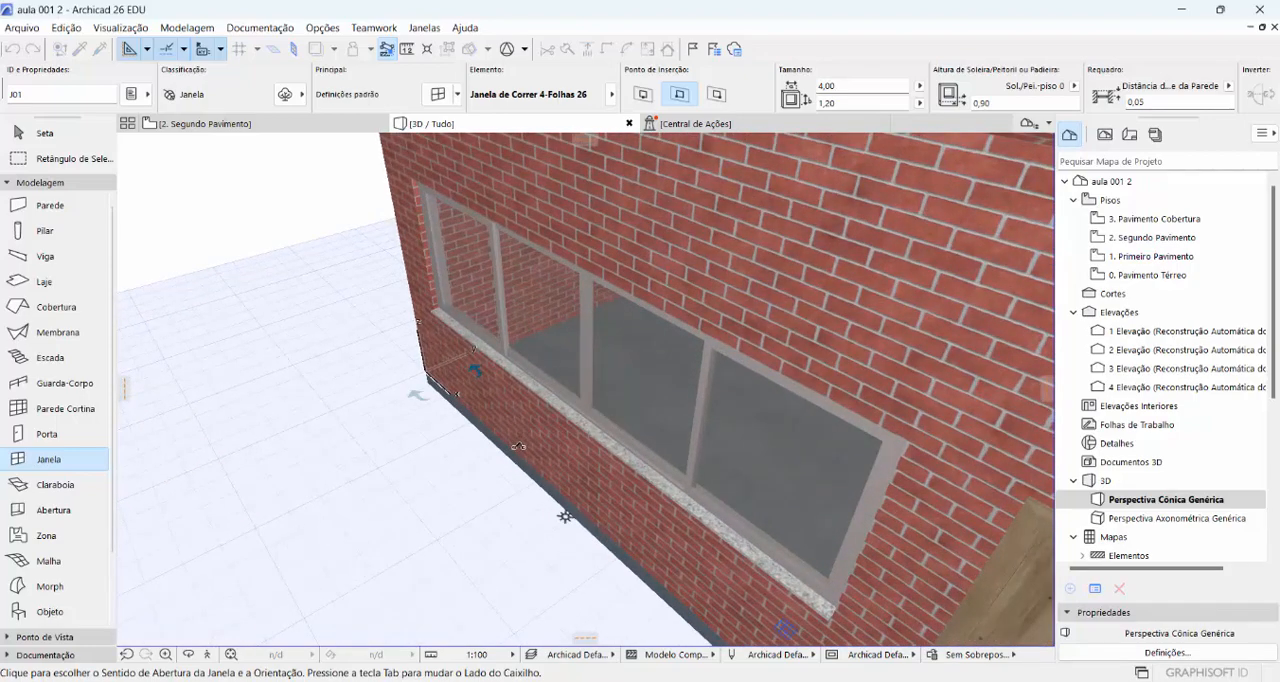
click(667, 380)
- Activate the Mesh tool (Malha) and open its default settings
scroll(655, 372, down, 8)
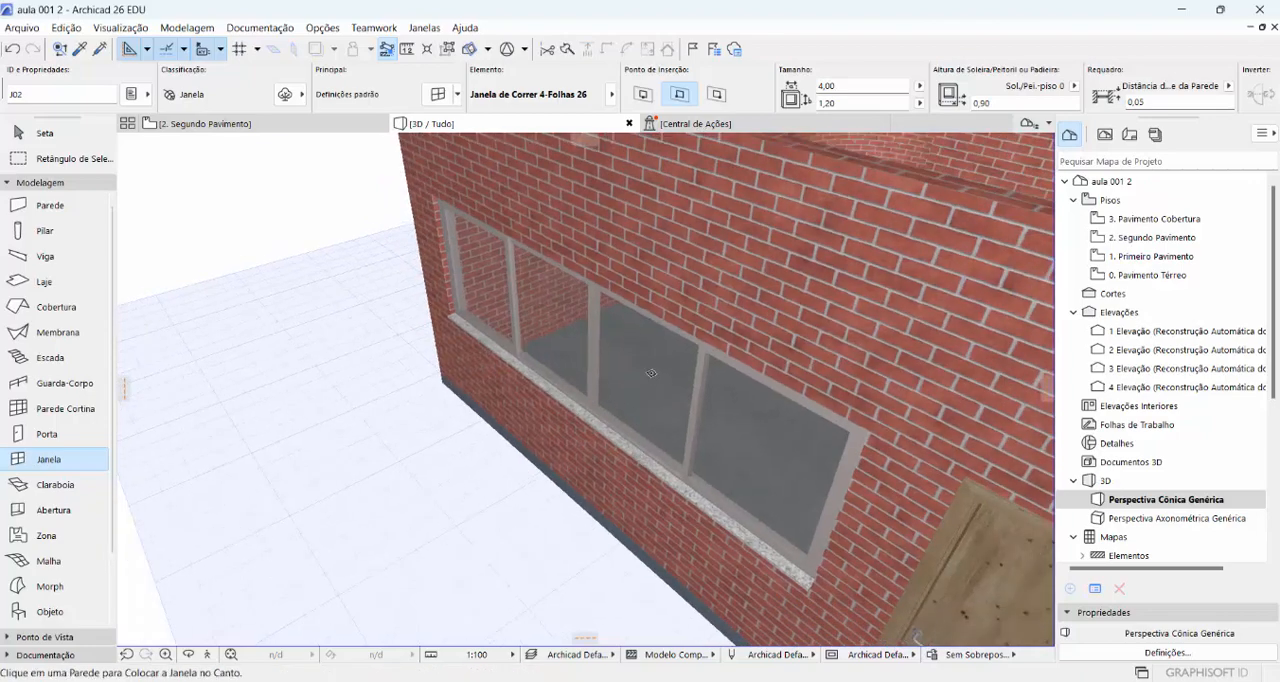
scroll(643, 363, down, 4)
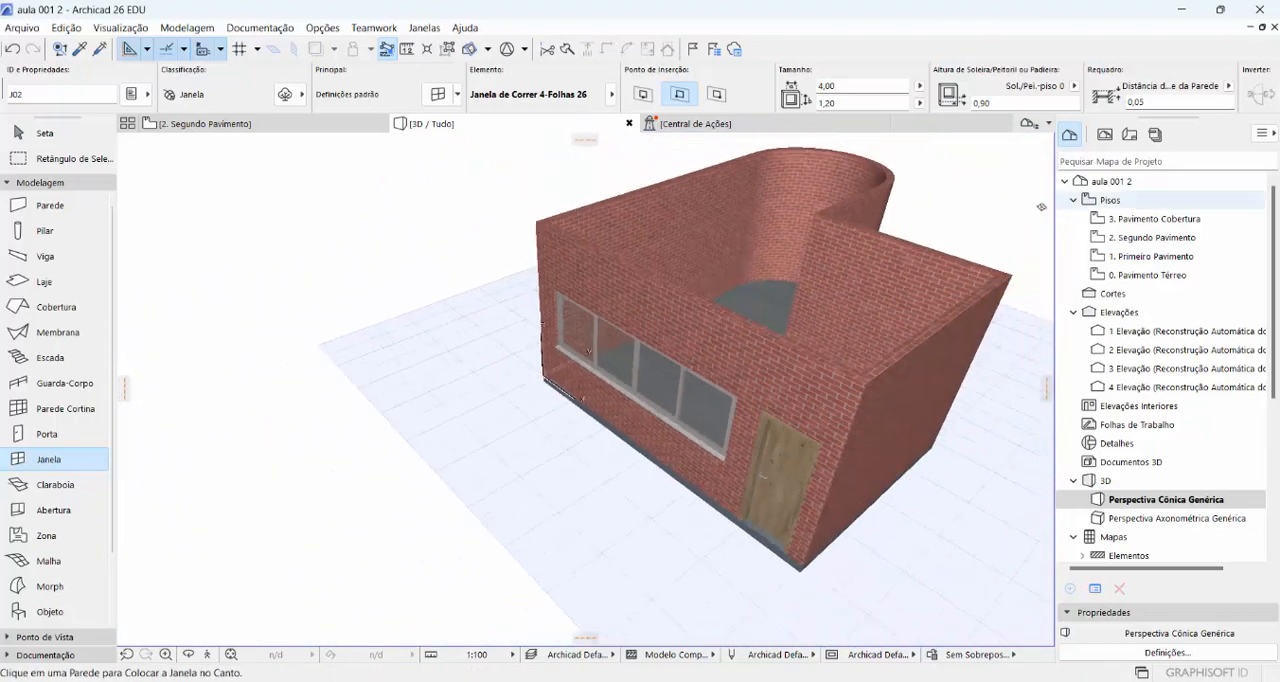
scroll(548, 361, down, 2)
scroll(525, 360, down, 3)
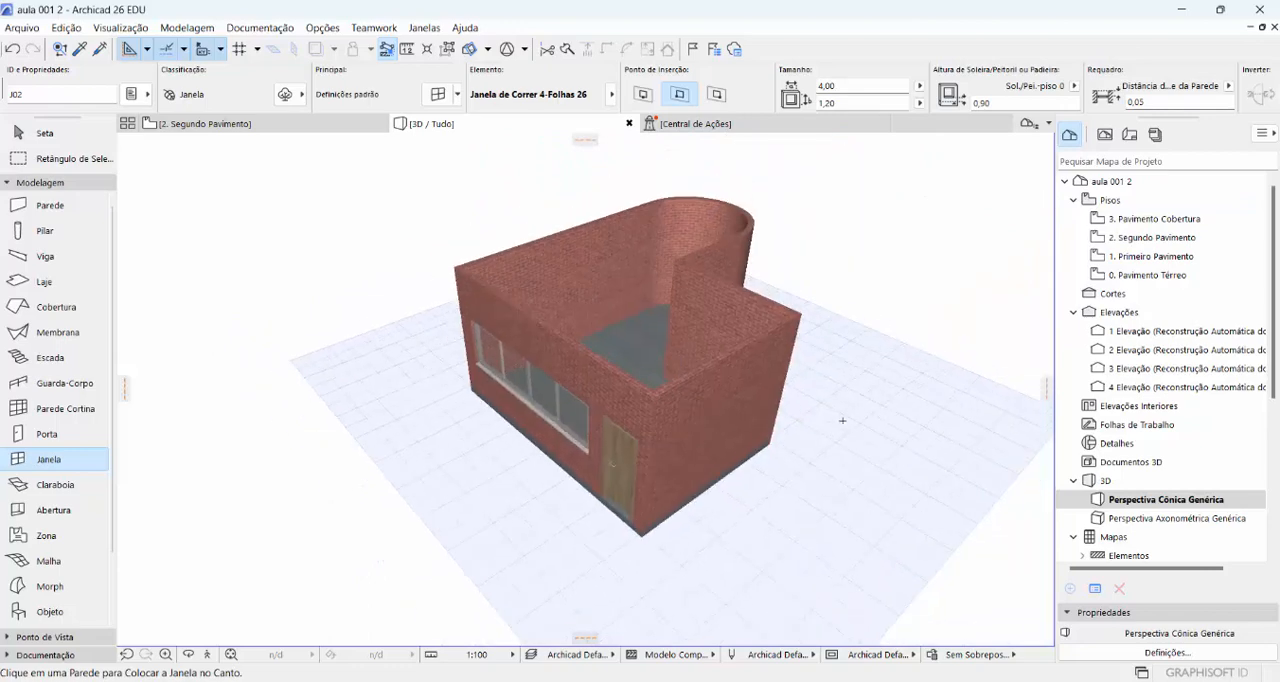
scroll(525, 360, down, 2)
scroll(429, 327, down, 4)
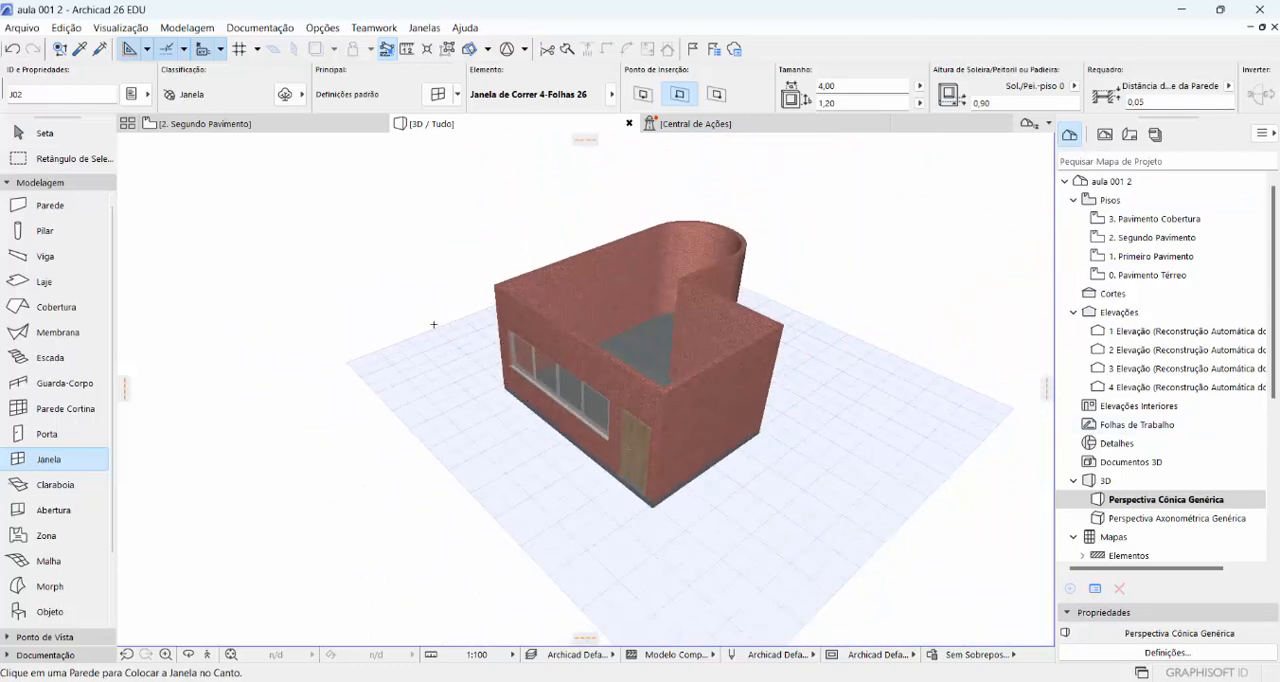
scroll(429, 327, down, 1)
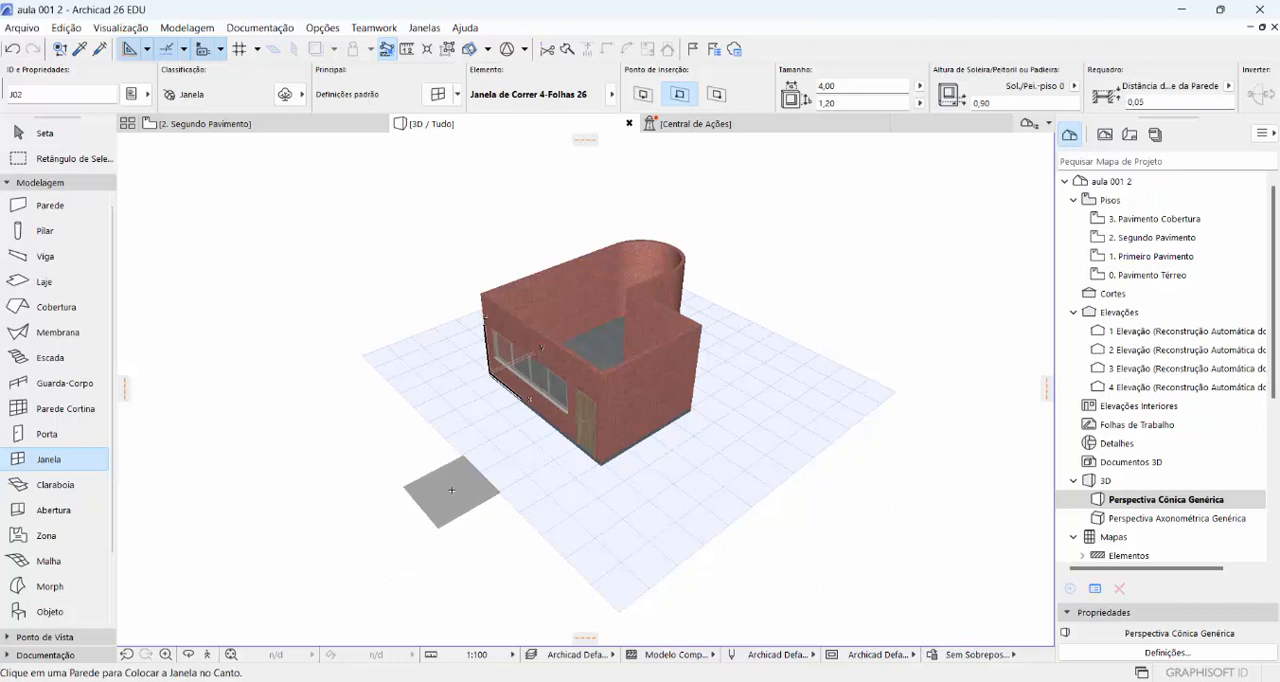
click(50, 563)
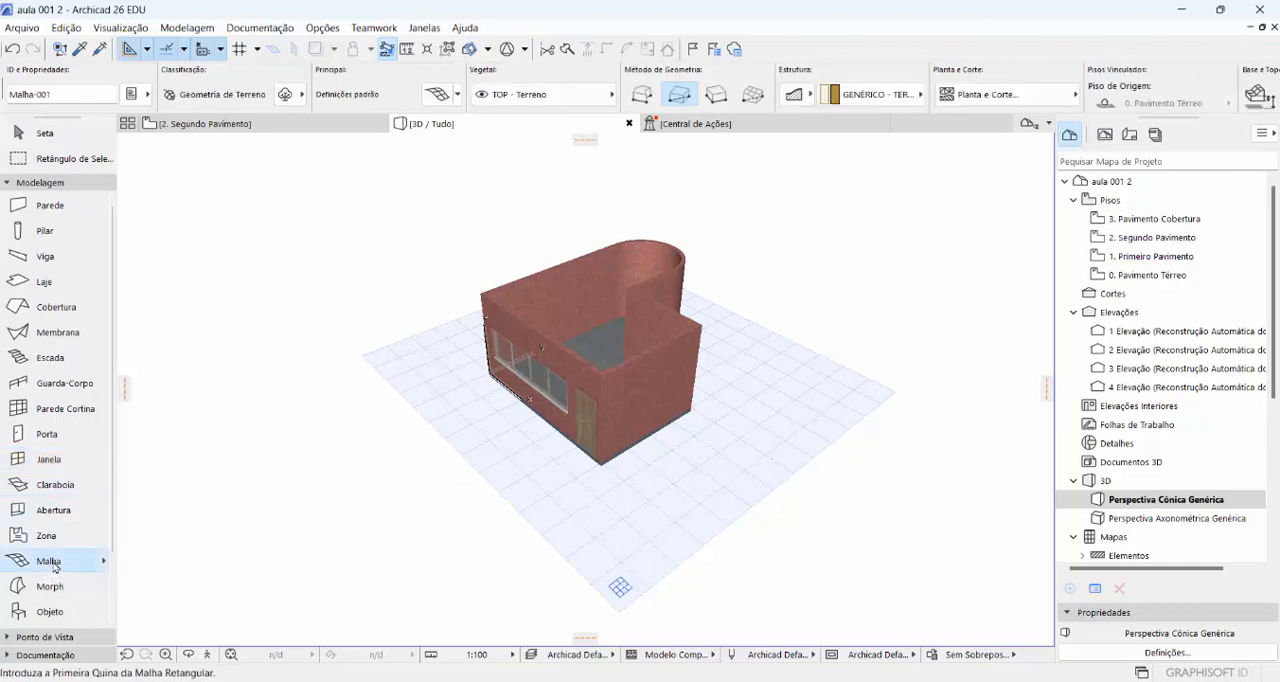
double_click(54, 564)
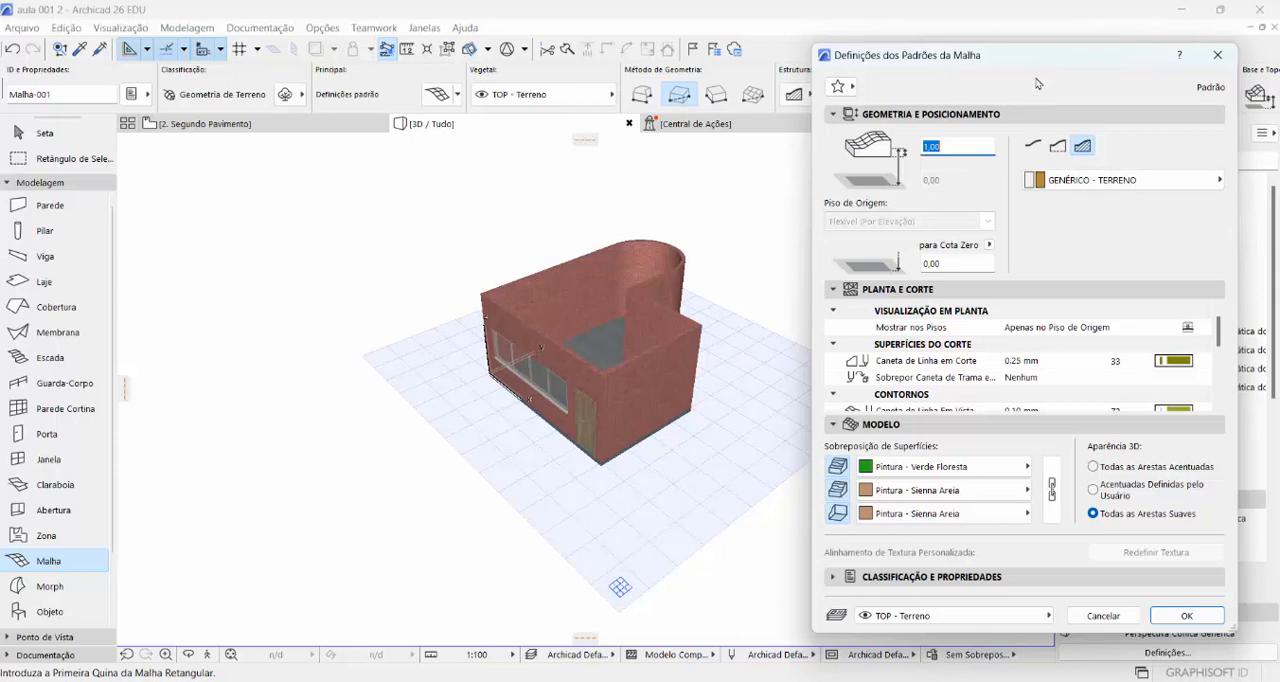
- Override the default mesh's top surface with Grama - Verde from the Naturais surfaces
drag(1041, 56, 987, 48)
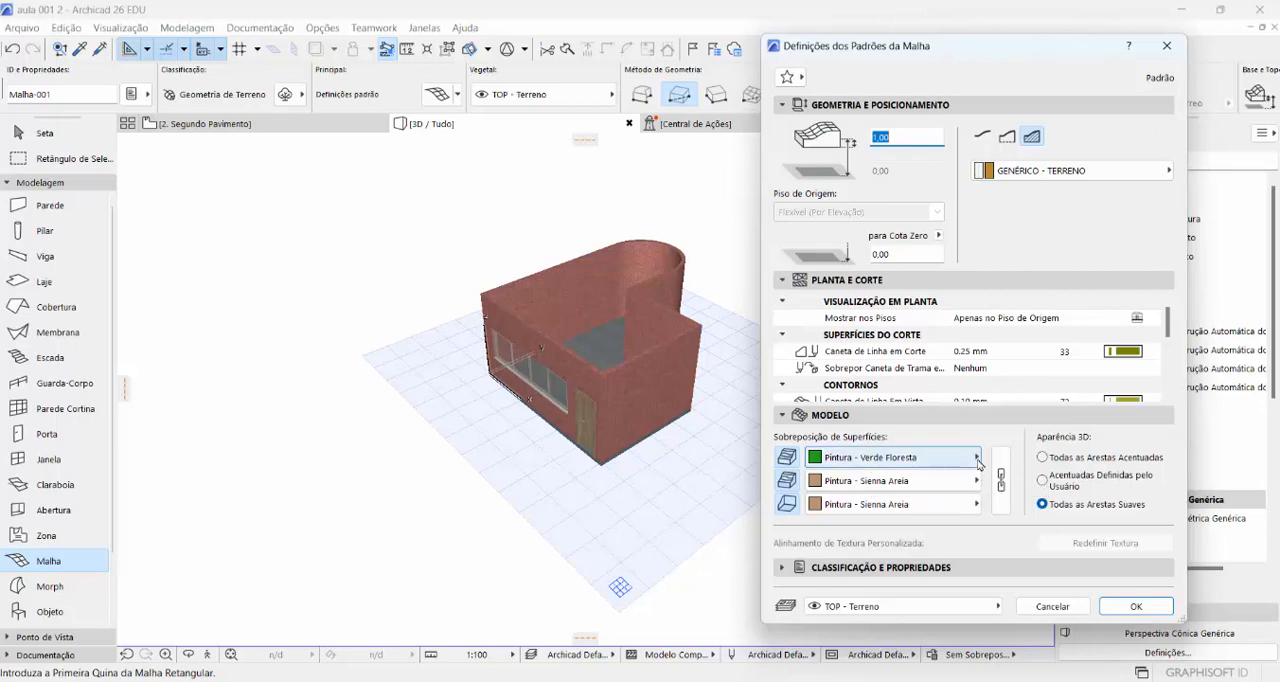
drag(967, 52, 358, 50)
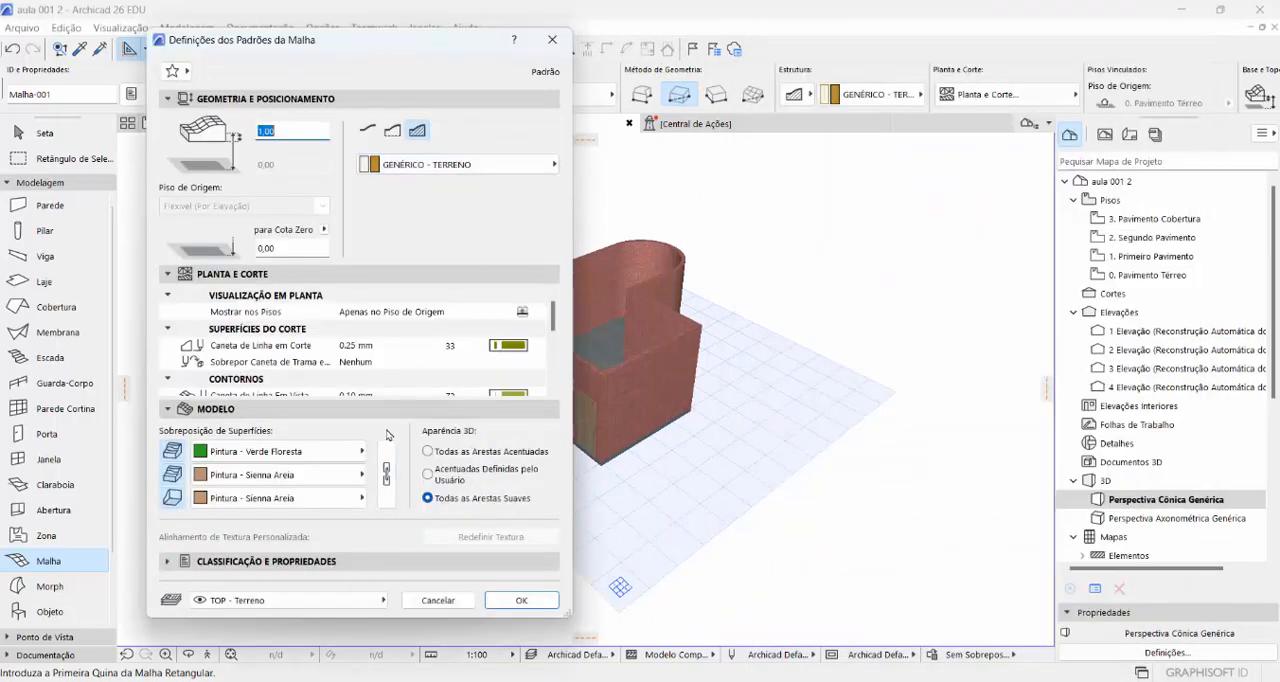
click(362, 452)
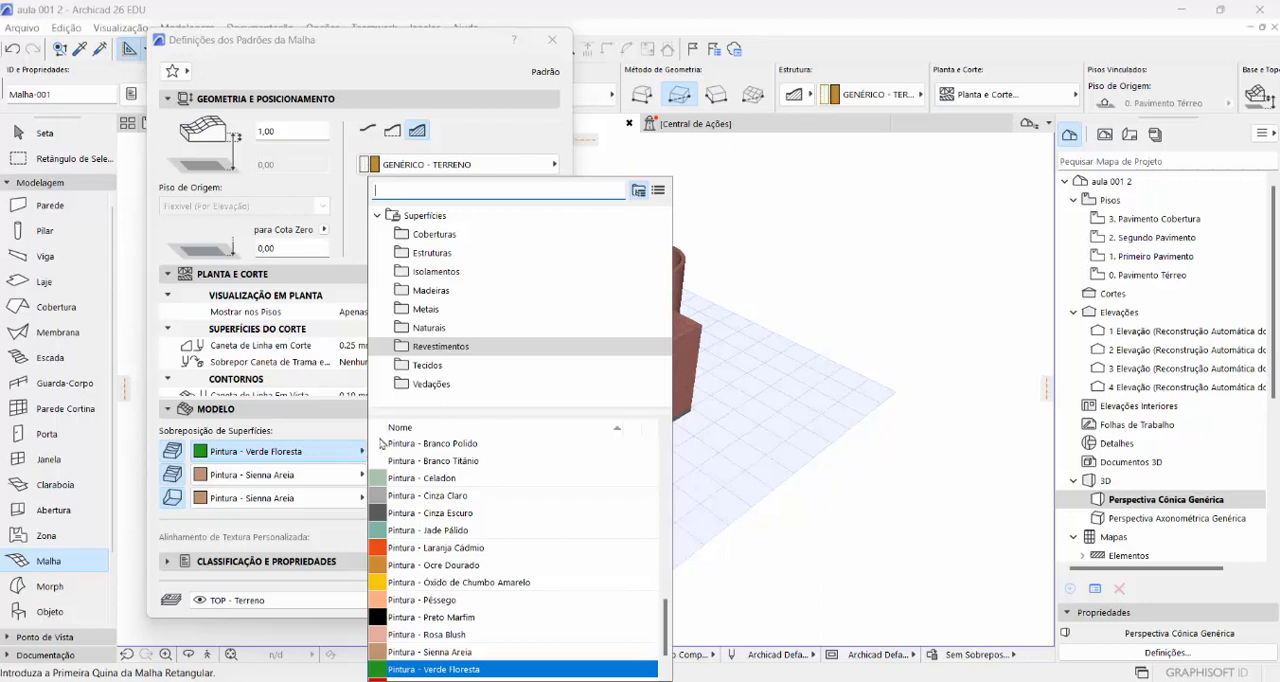
click(429, 330)
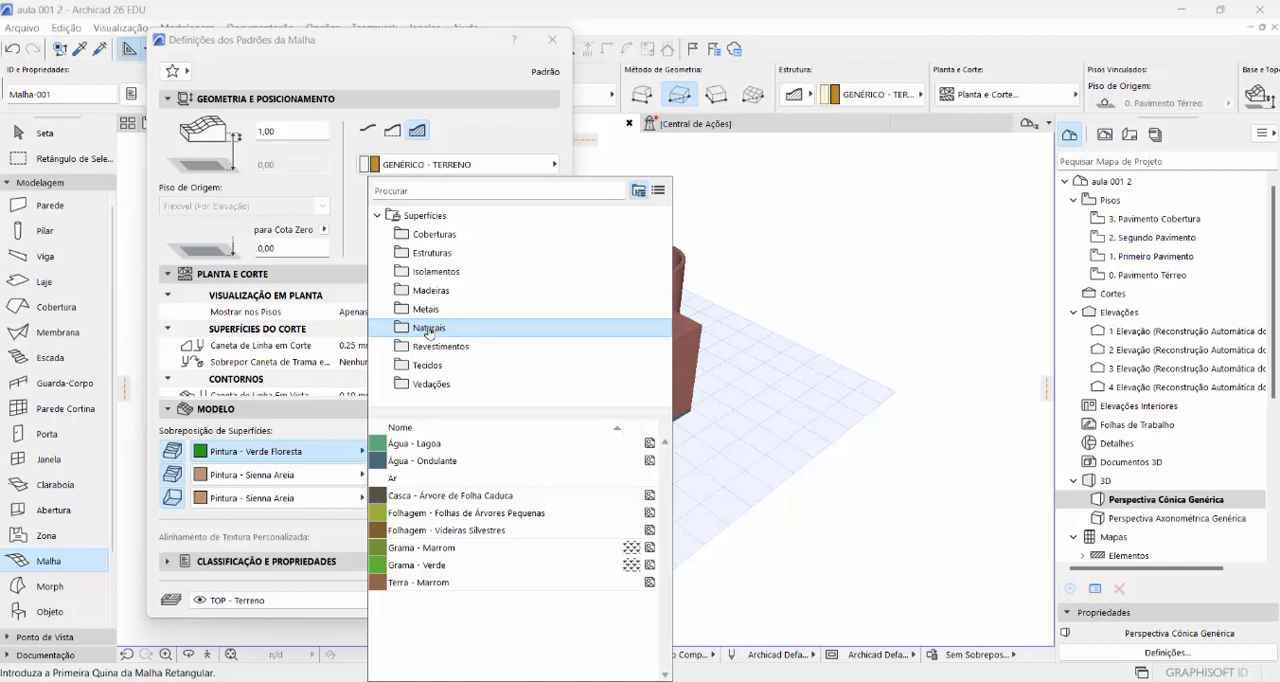
click(445, 566)
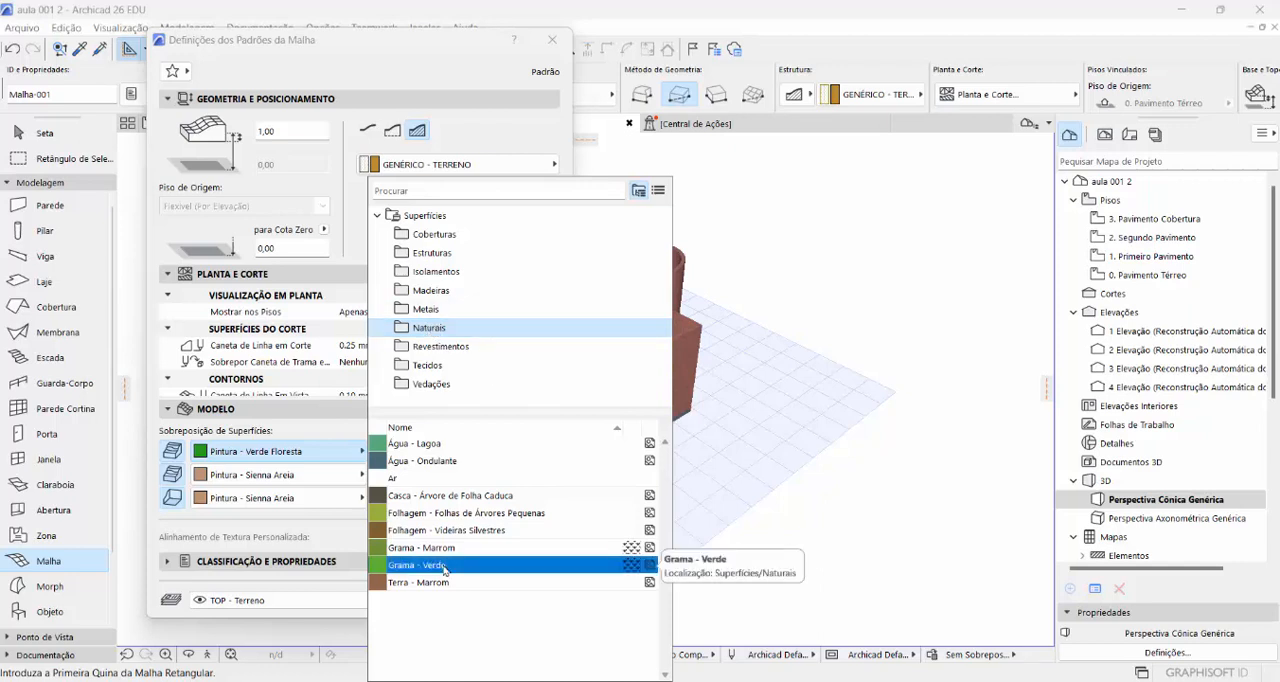
click(445, 566)
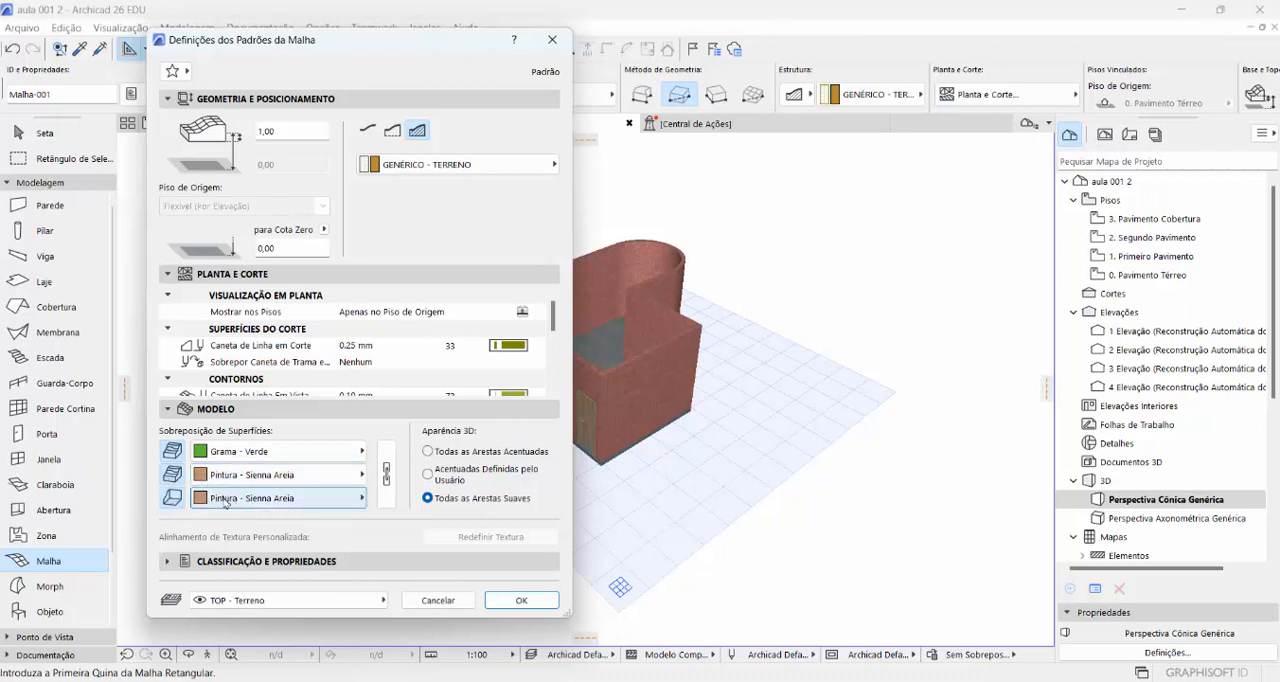
- Override the mesh's edge and bottom surfaces with Terra - Marrom from the Naturais surfaces and accept the settings
click(362, 476)
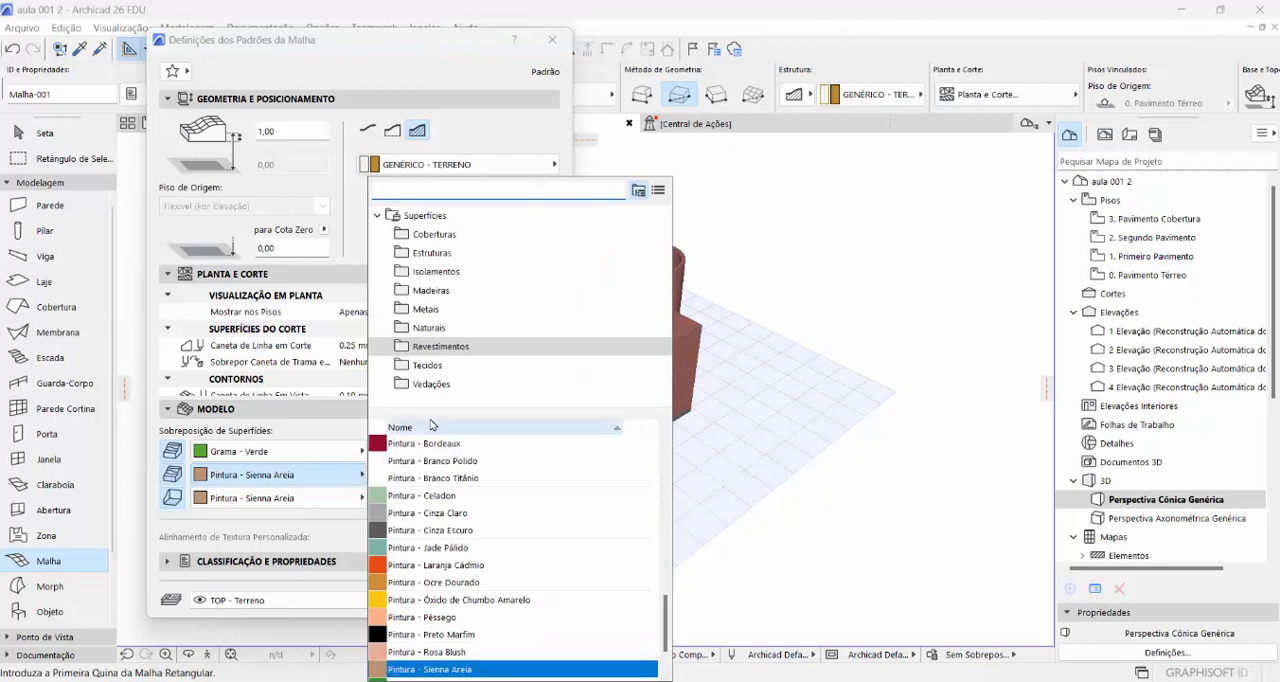
click(430, 328)
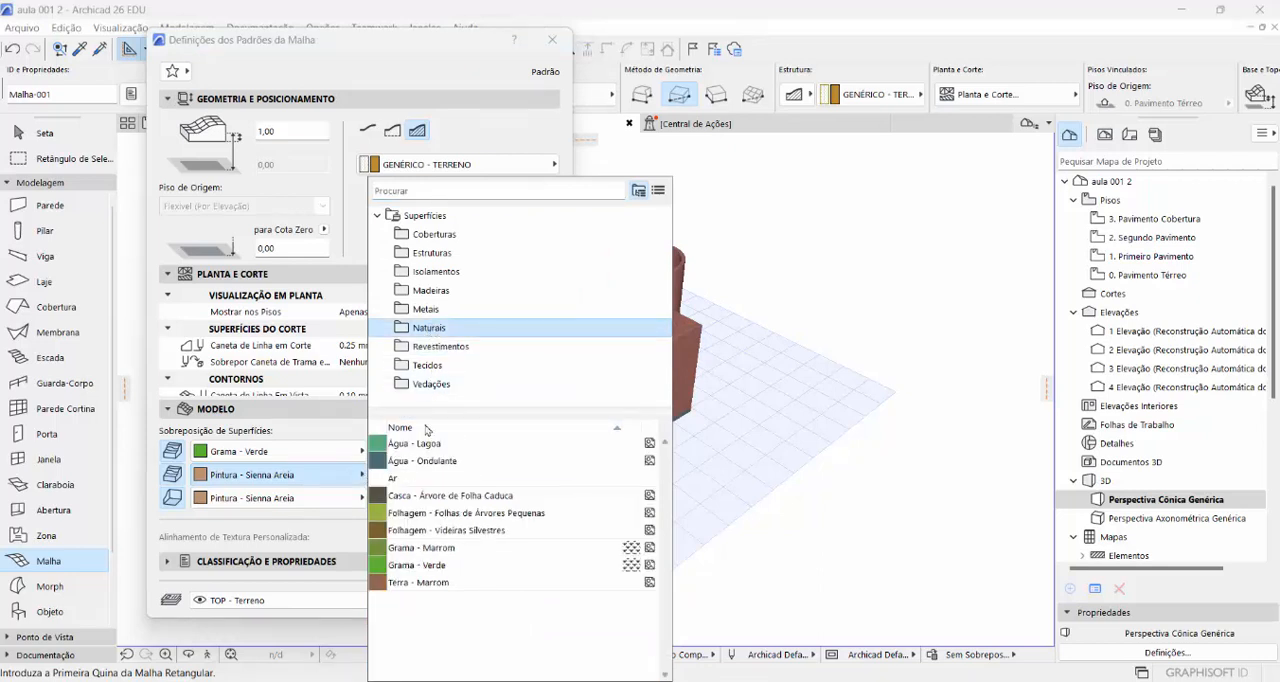
click(415, 582)
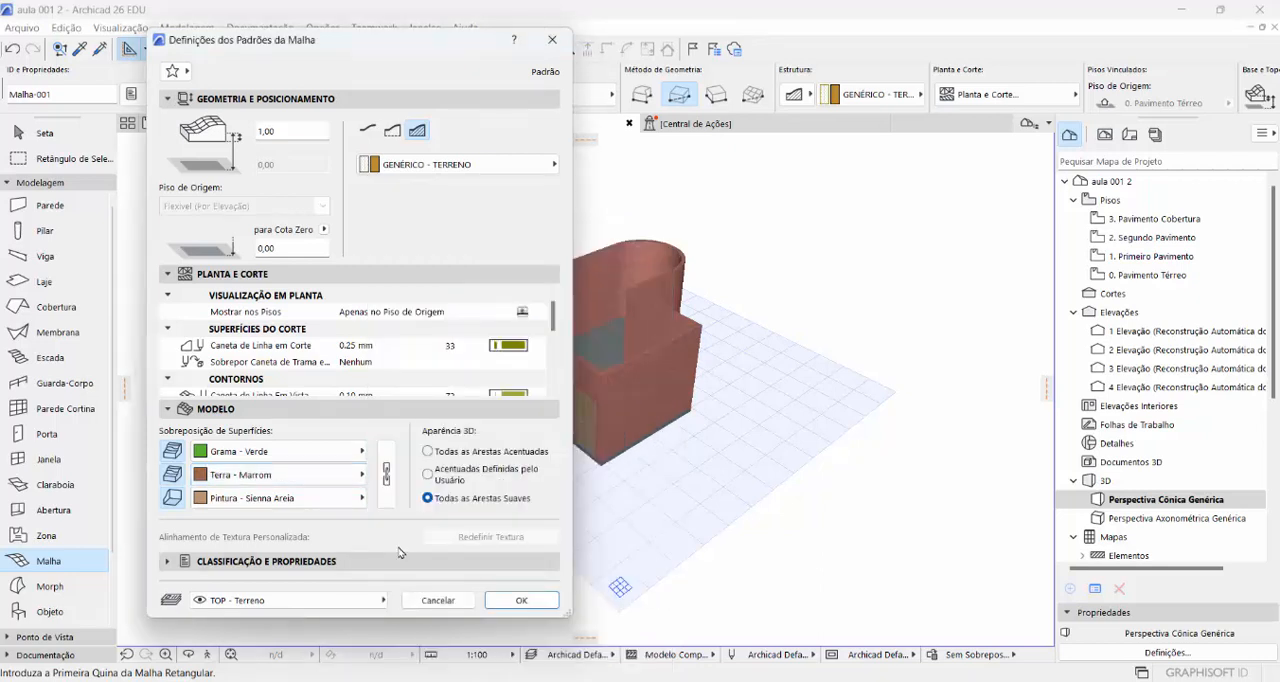
click(362, 498)
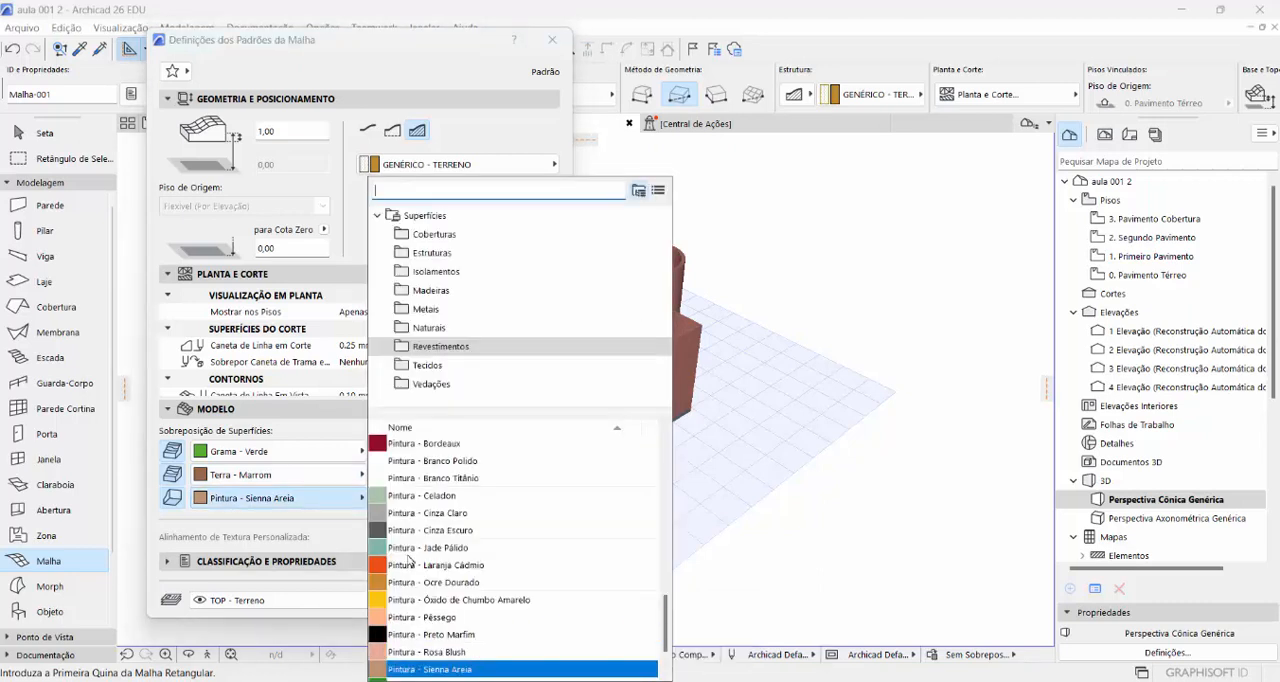
click(428, 328)
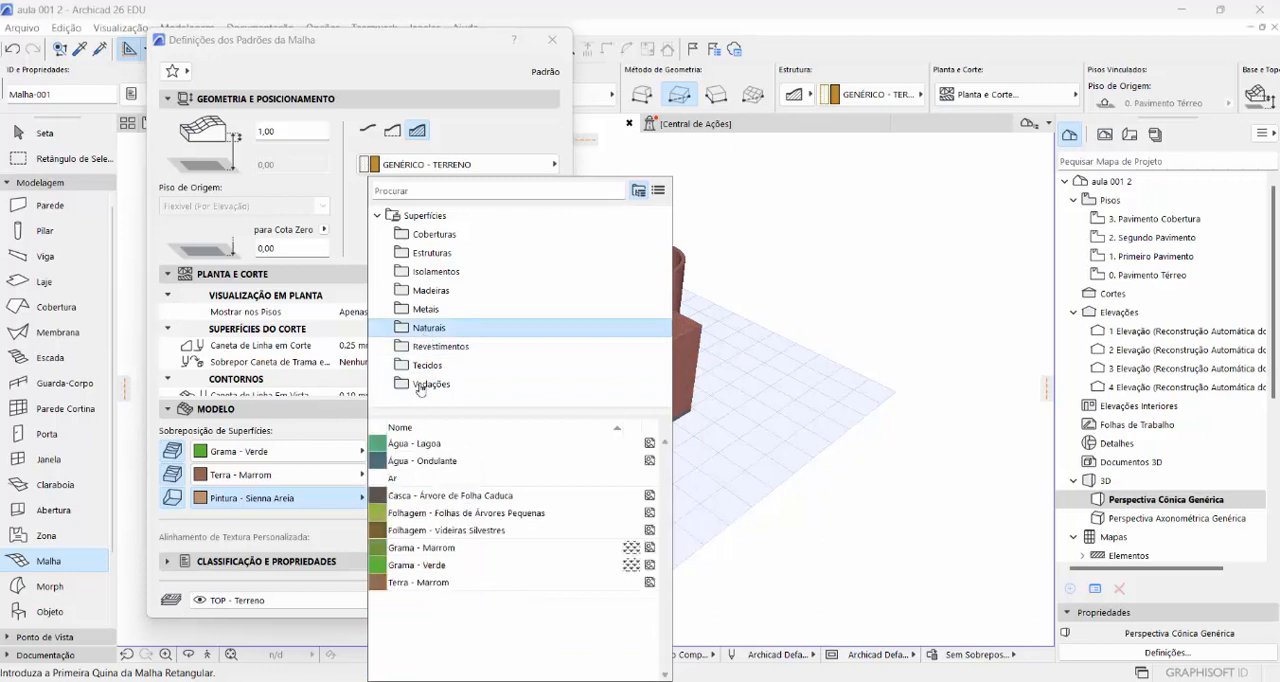
click(440, 578)
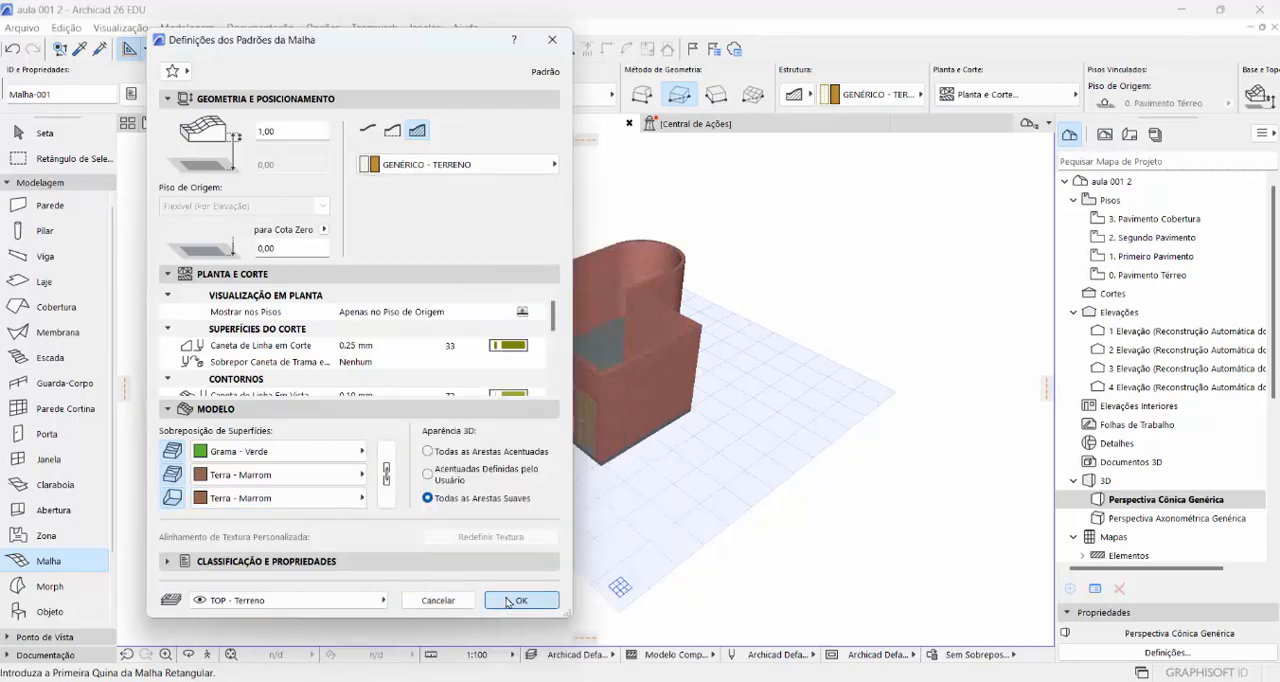
click(438, 601)
- Set the default mesh's elevation to Cota Zero to -0,15 m and accept the settings
scroll(796, 560, up, 2)
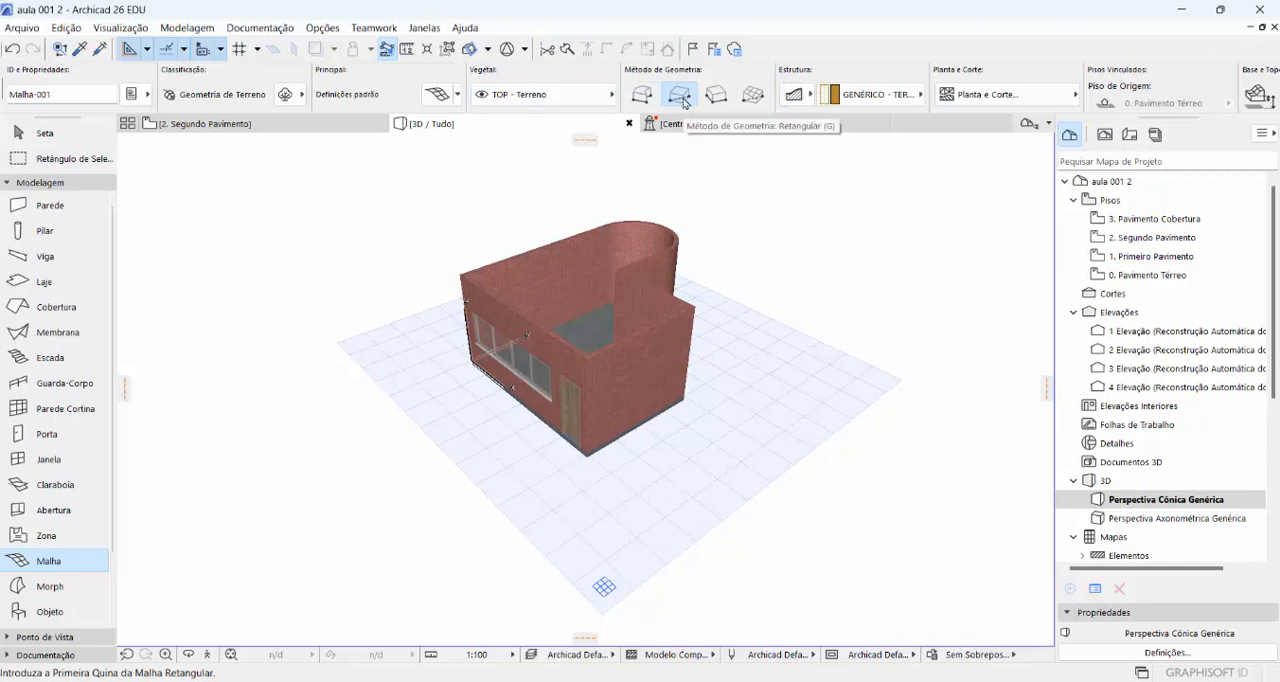
click(436, 95)
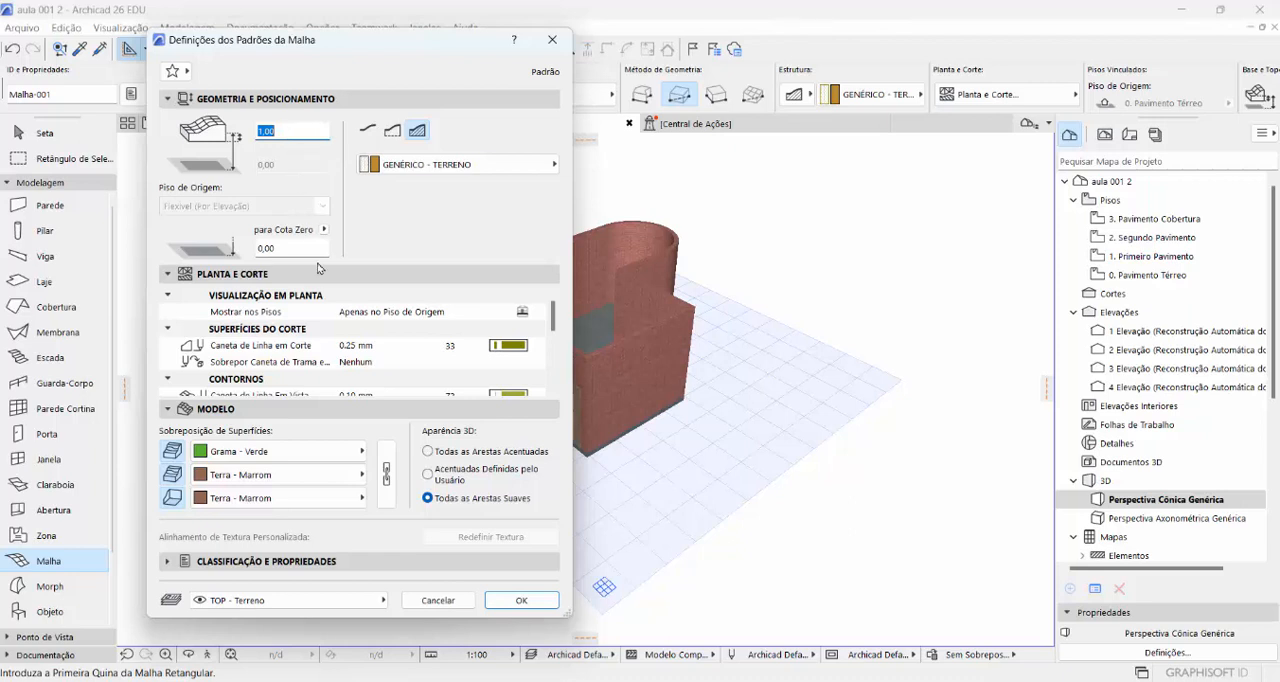
click(283, 249)
drag(283, 249, 252, 253)
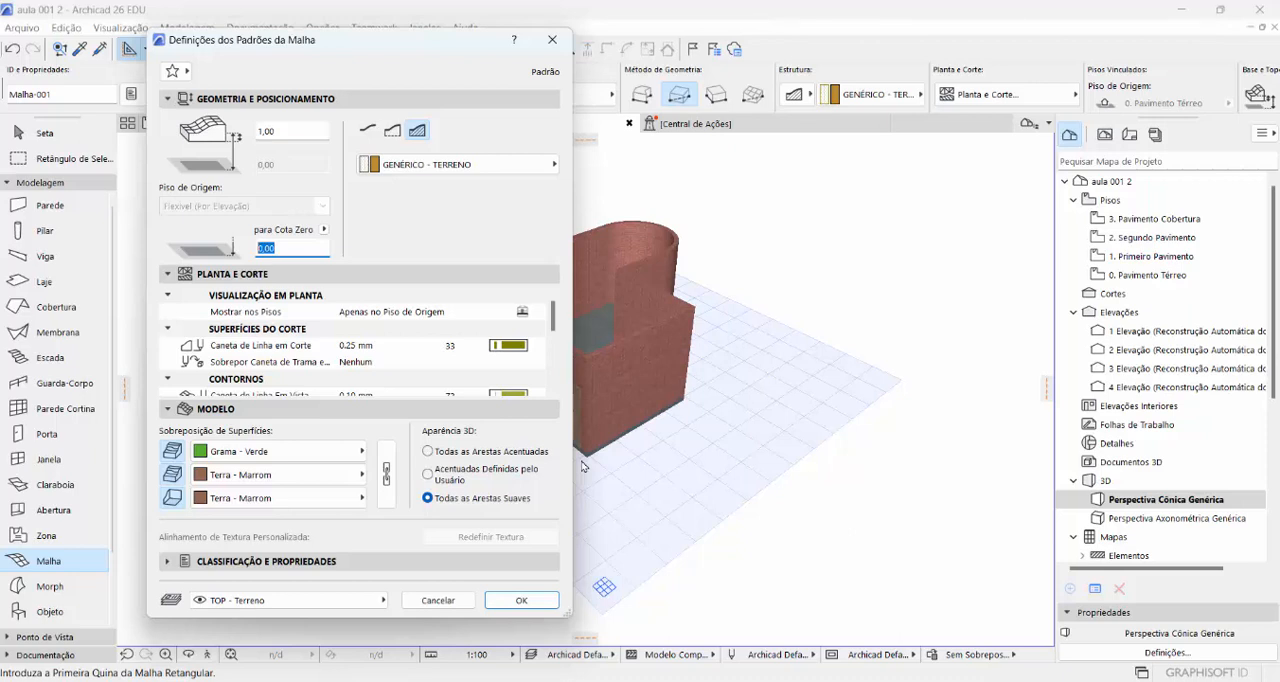
text(0)
text(,15)
text(-)
click(518, 600)
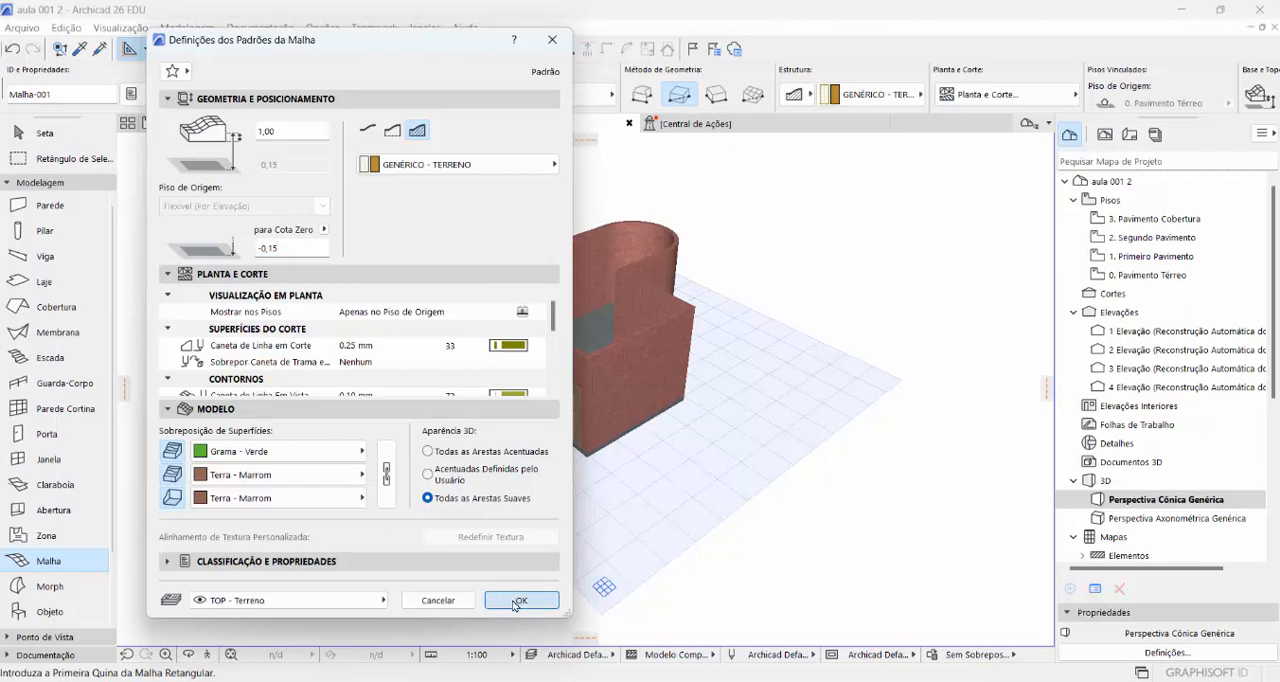
- Draw a rectangular terrain mesh about 26,4 x 18,8 m that surrounds the whole building
scroll(543, 581, down, 2)
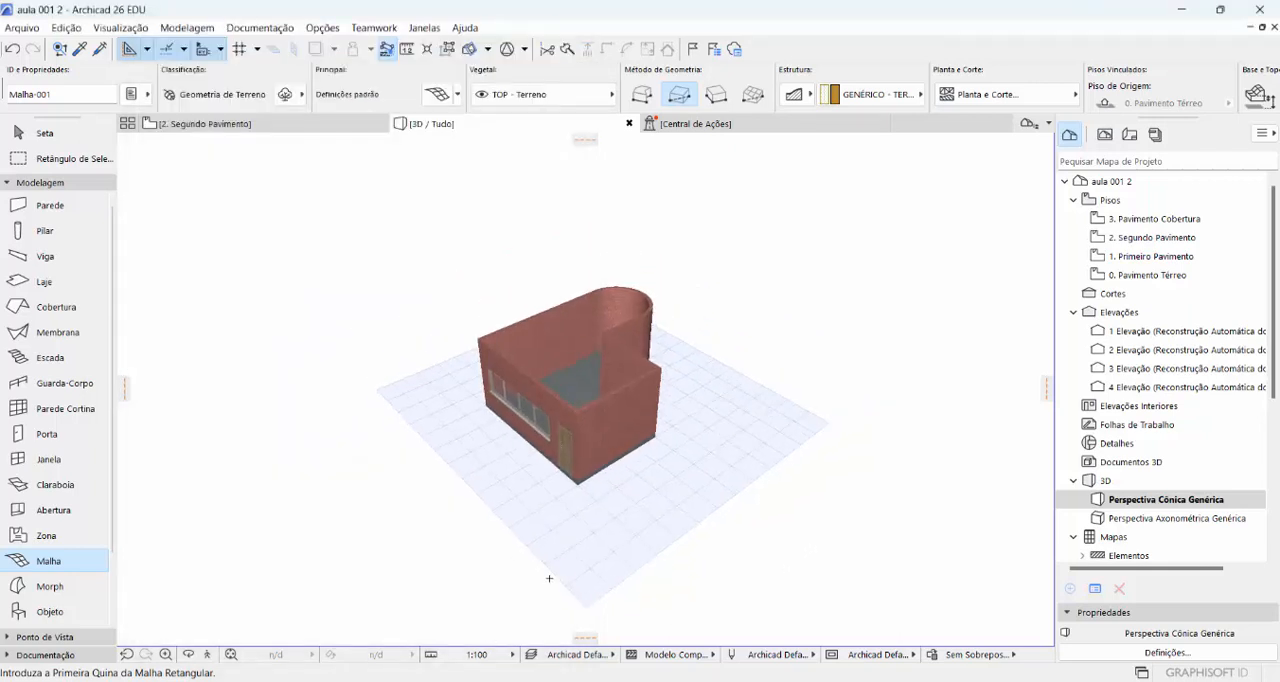
middle_drag(571, 553, 580, 477)
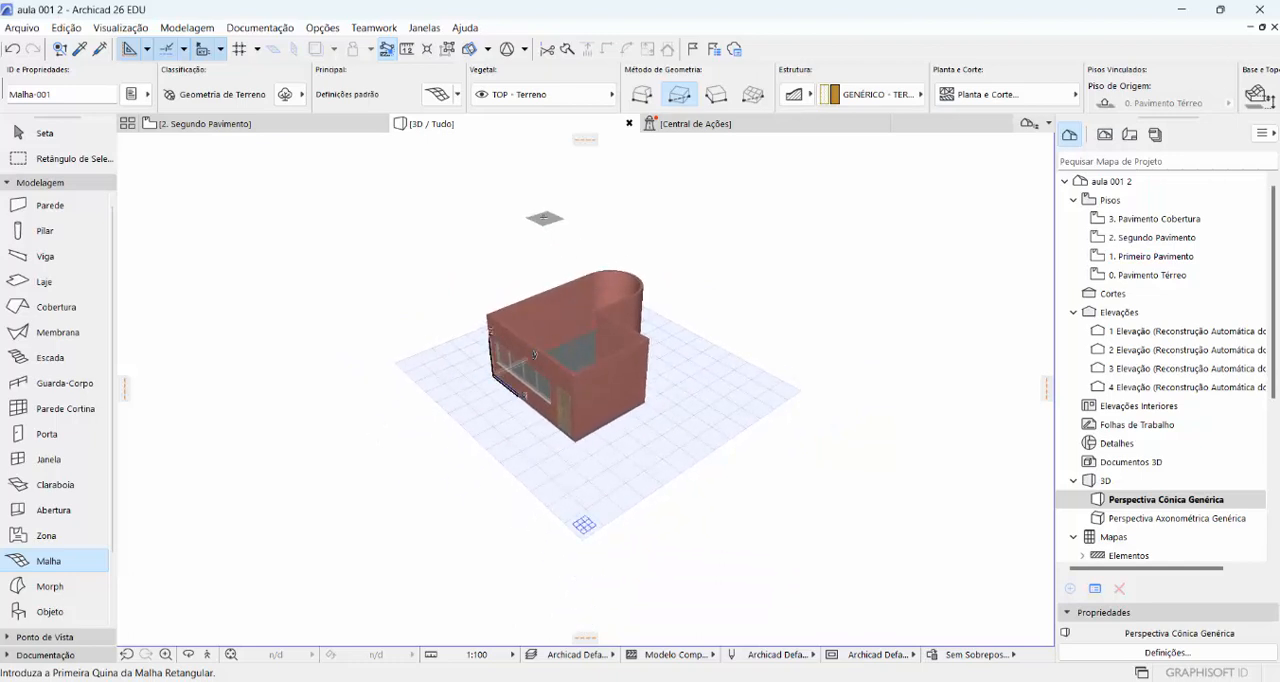
scroll(638, 368, down, 1)
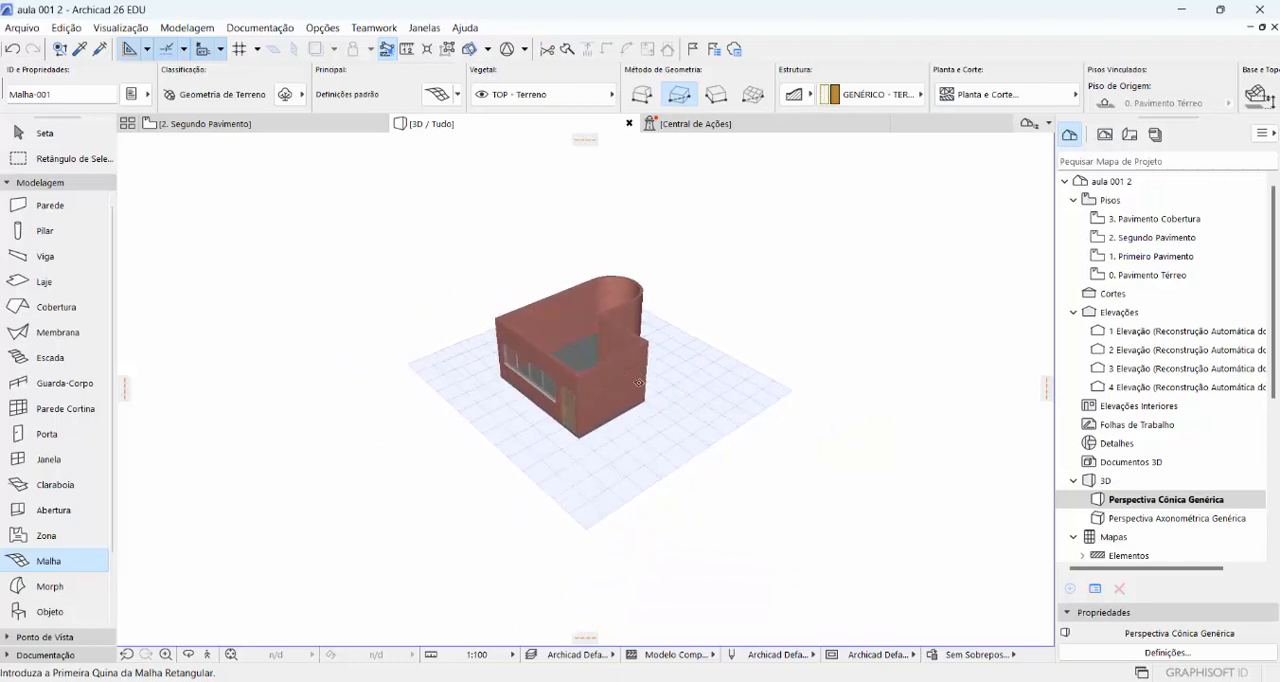
click(553, 224)
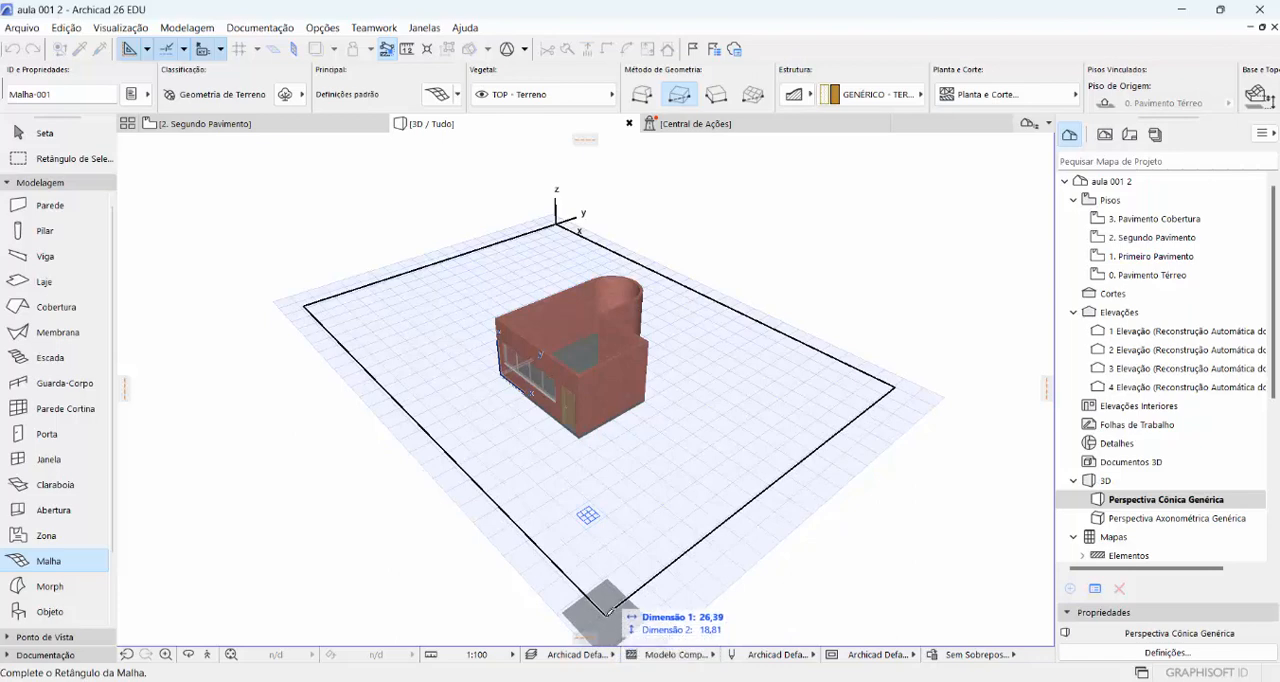
click(606, 612)
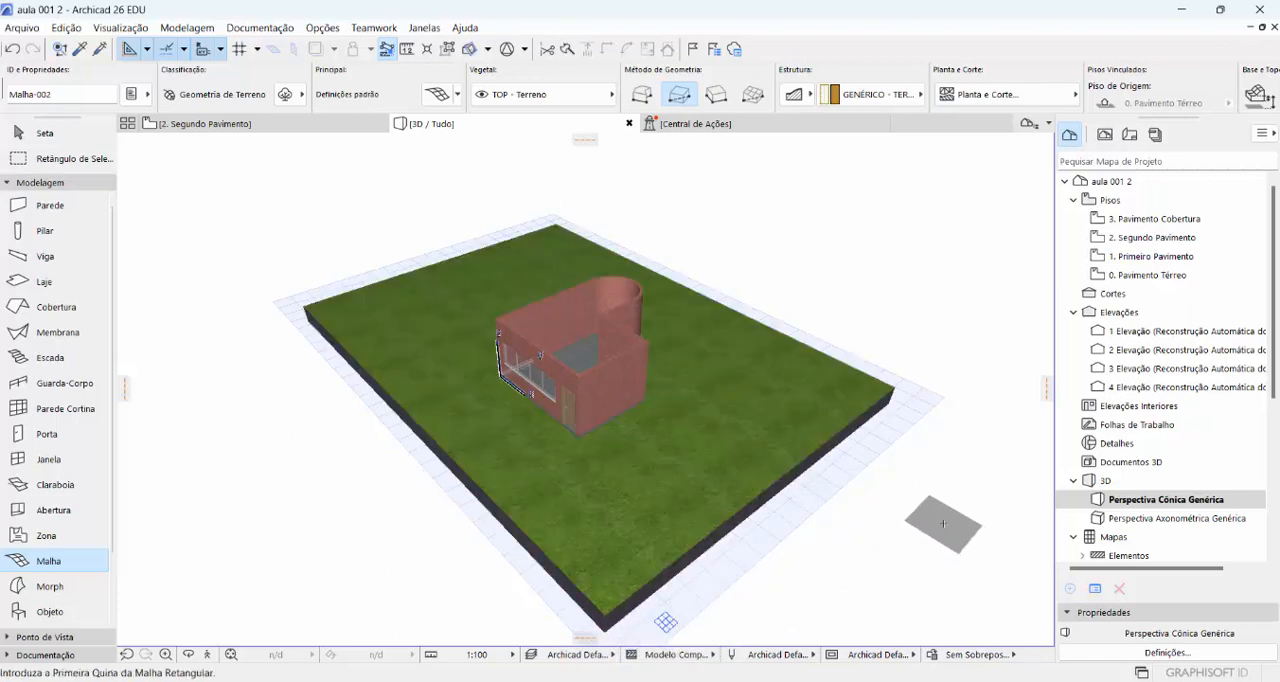
- Switch the 3D style to Modelo Sombreado | Sombra do Sol and inspect the building's shadows from another side
scroll(598, 359, up, 5)
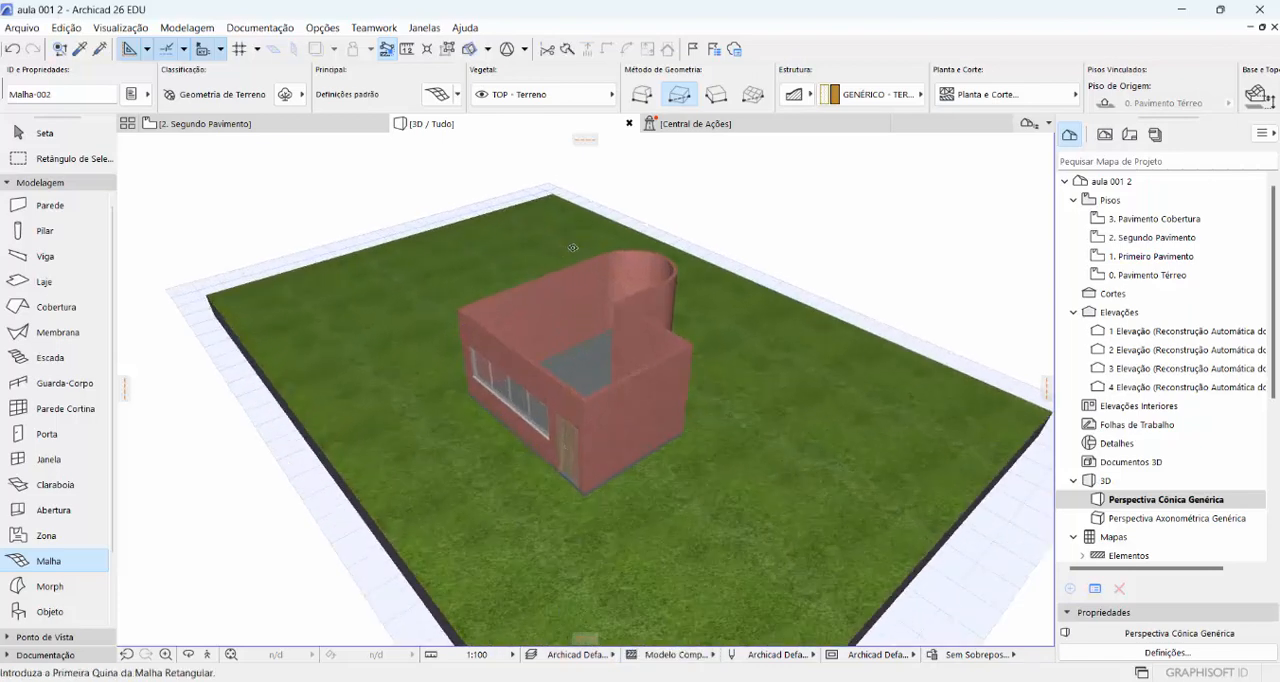
scroll(598, 359, up, 5)
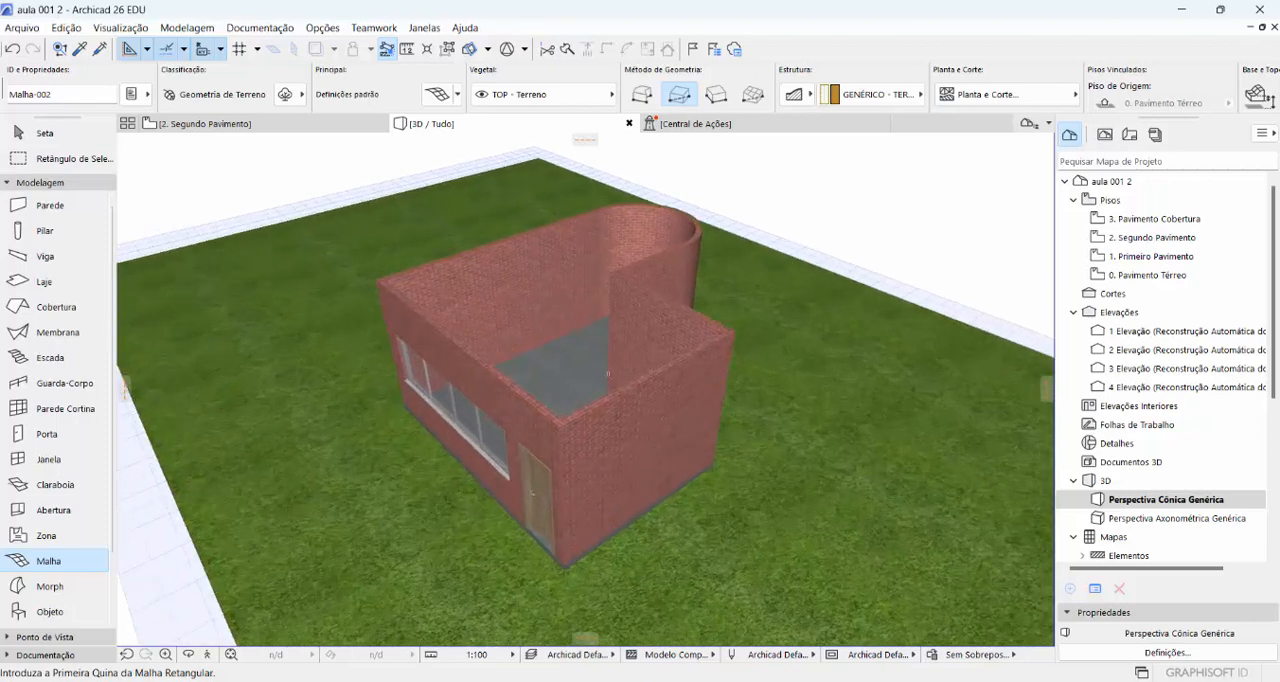
scroll(607, 373, up, 2)
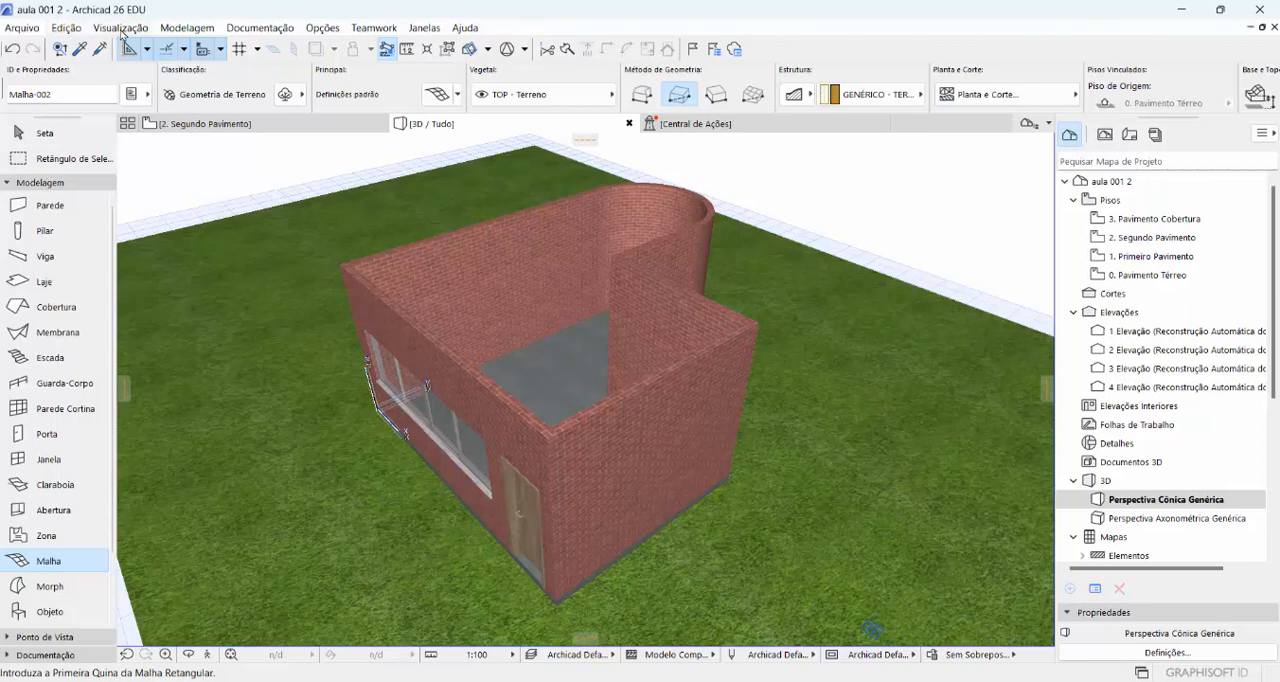
click(120, 28)
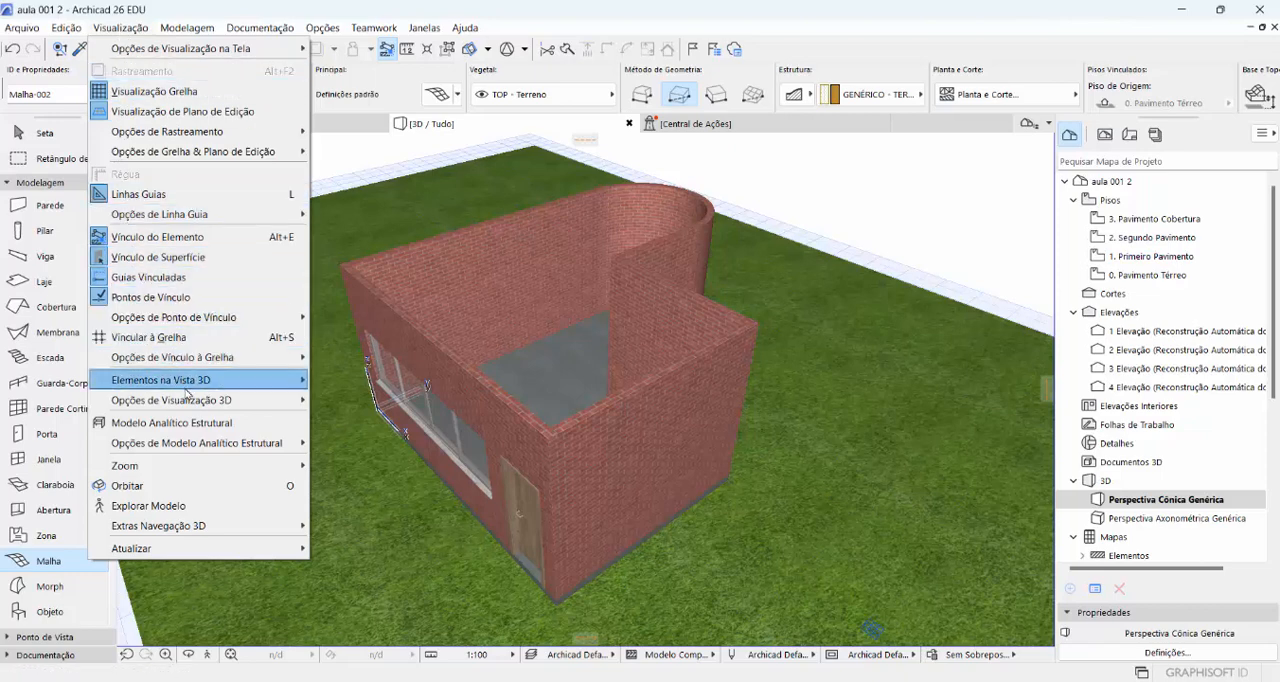
mouse_move(192, 402)
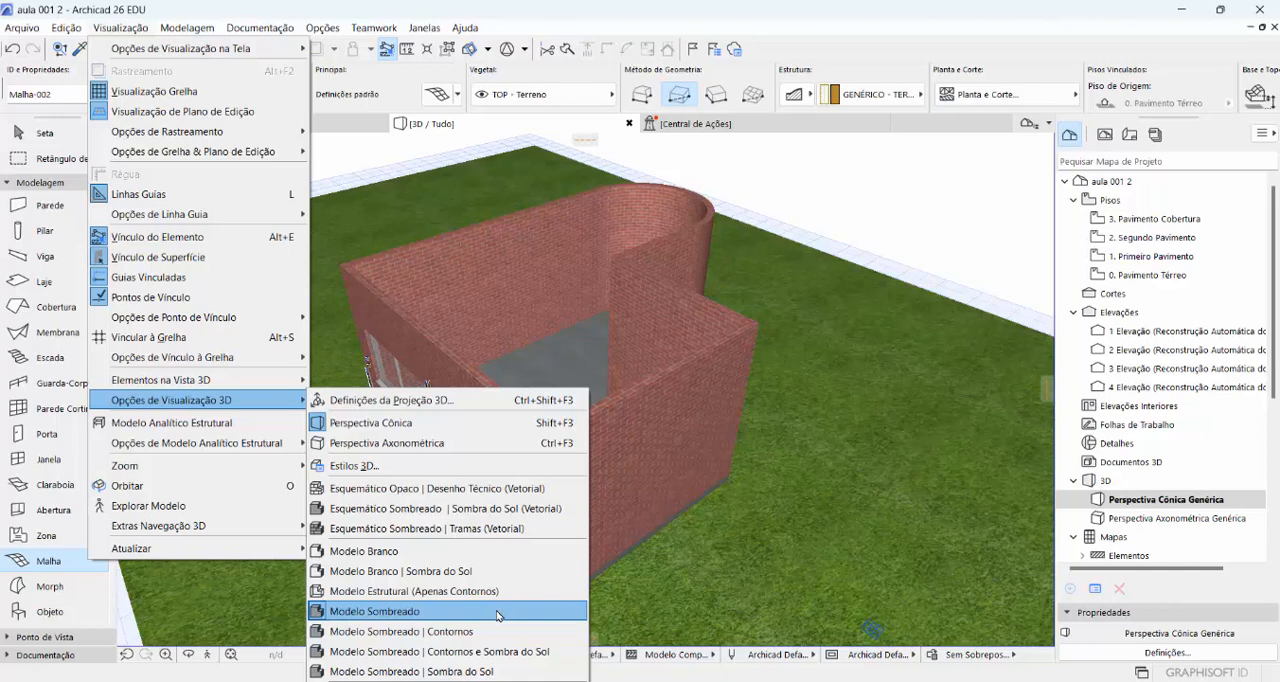
click(475, 671)
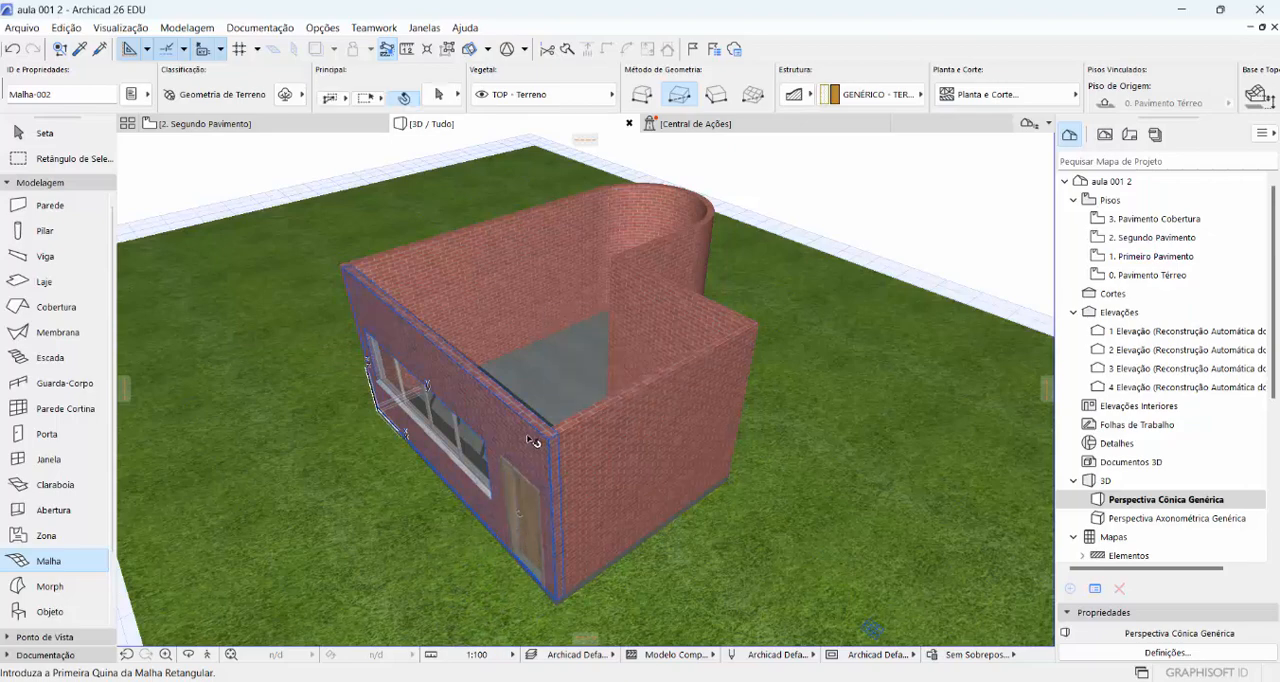
shift+middle_drag(532, 440, 980, 468)
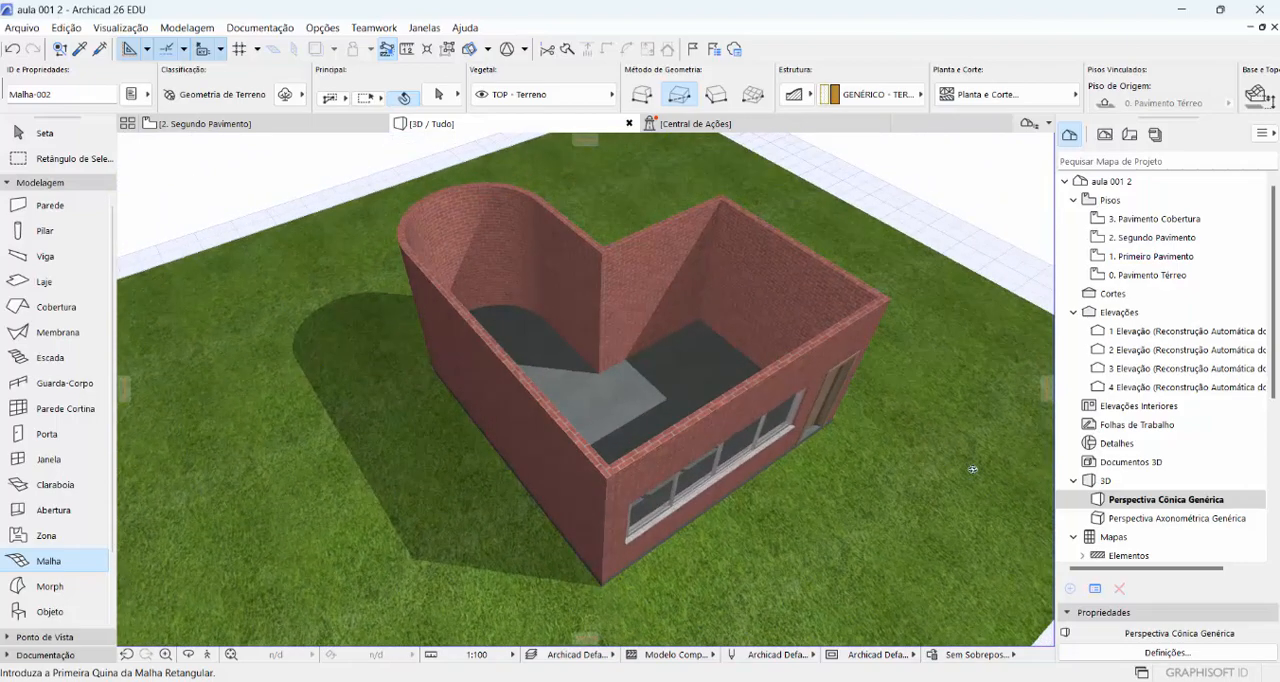